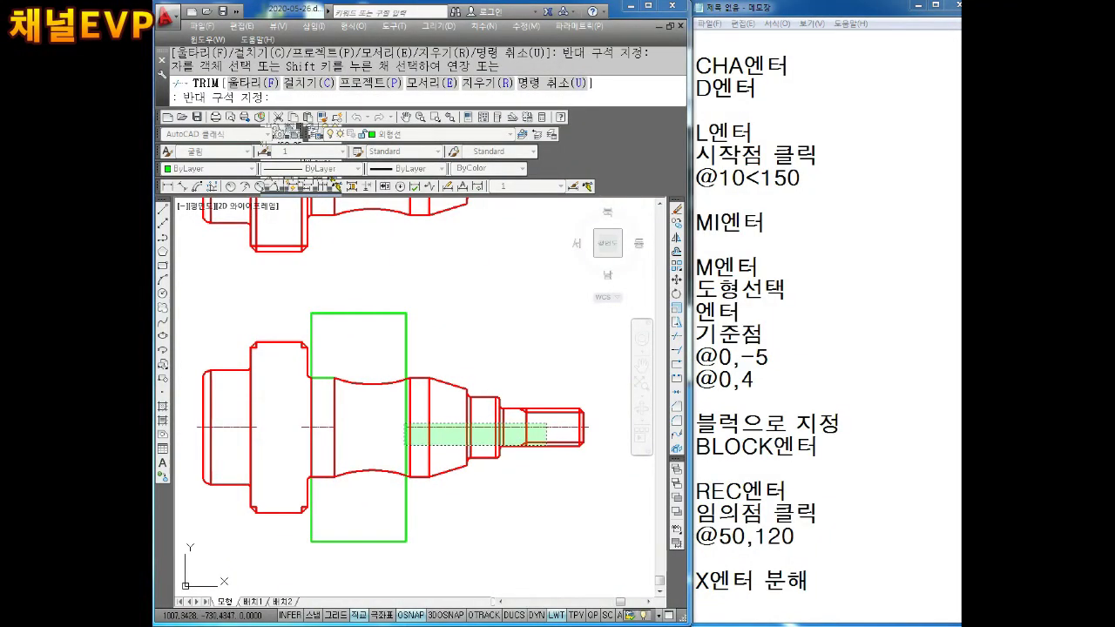
Cancel TRIM and erase the shaft's right end with a crossing window.
key("Escape")
left_click(514, 345)
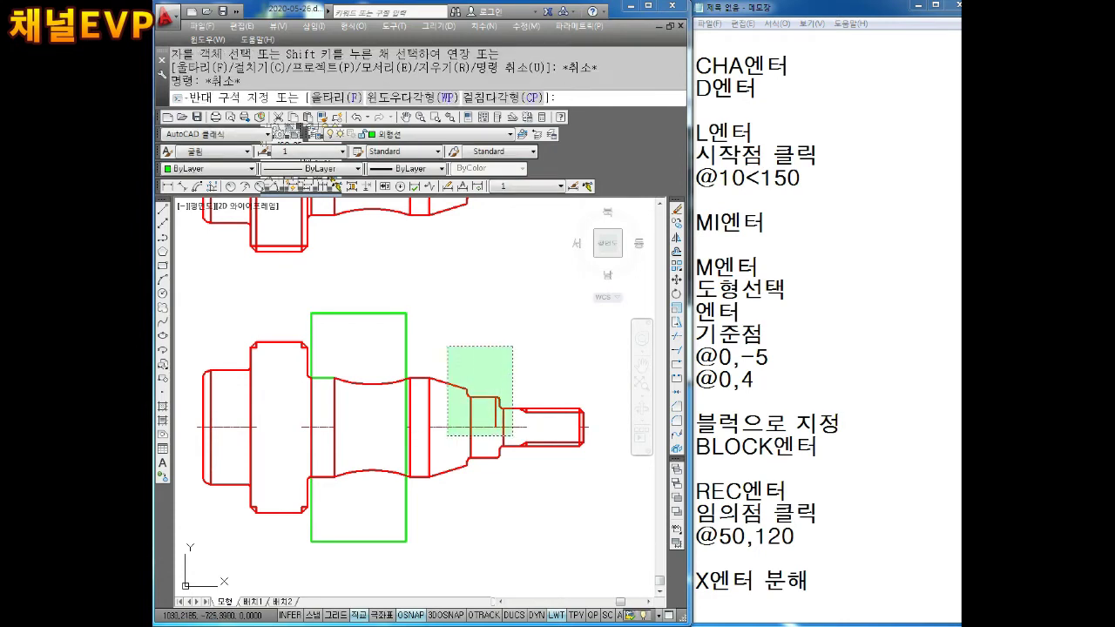
left_click(415, 497)
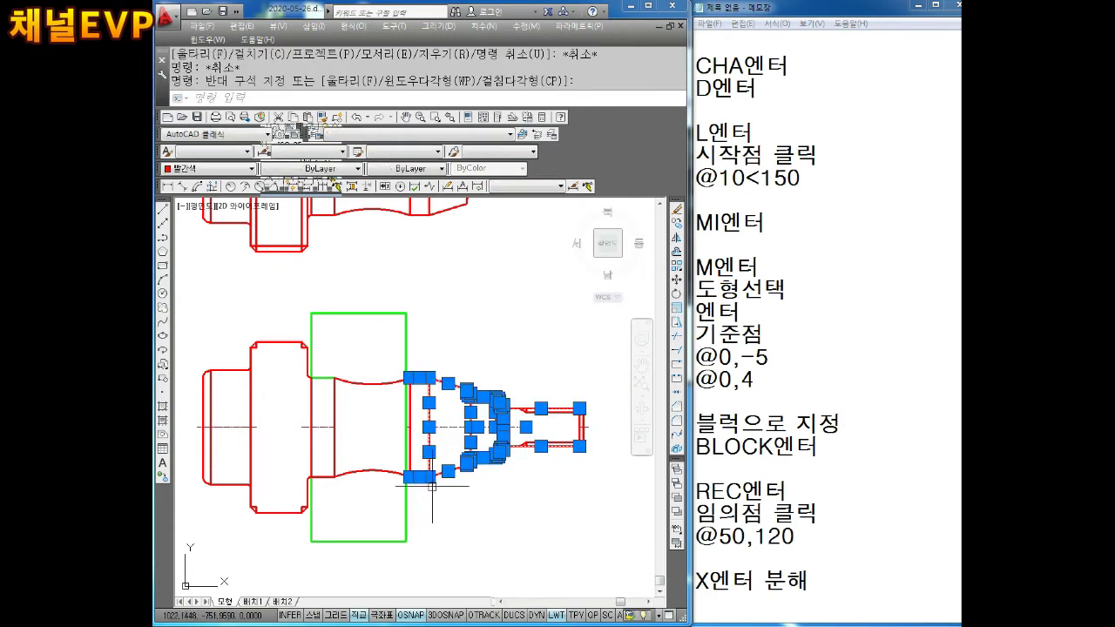
key("Escape")
key("Escape")
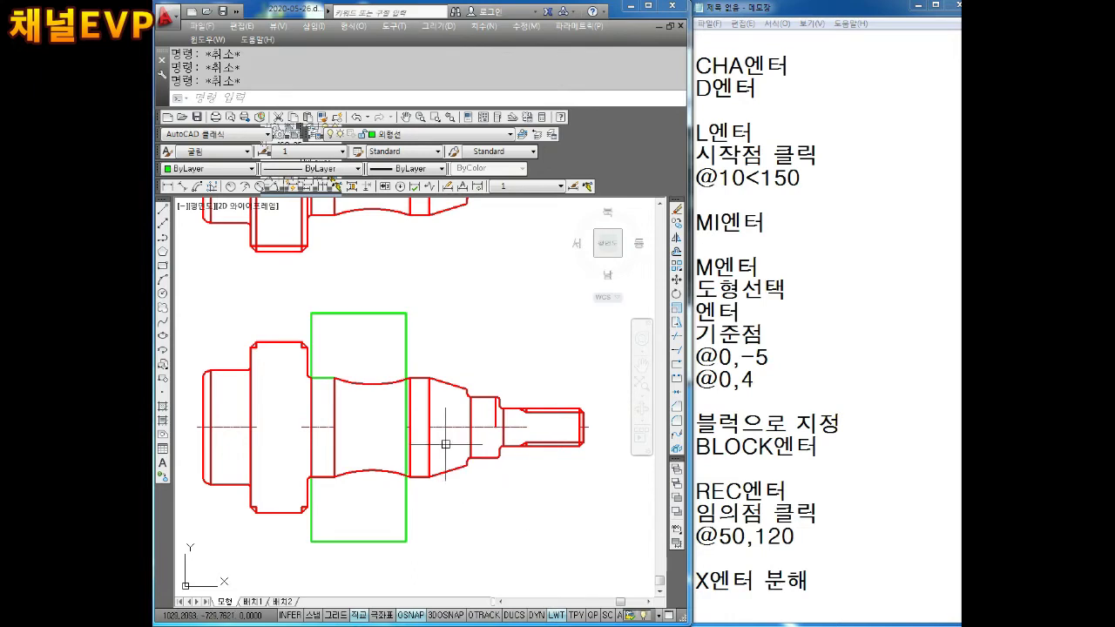
left_click(589, 354)
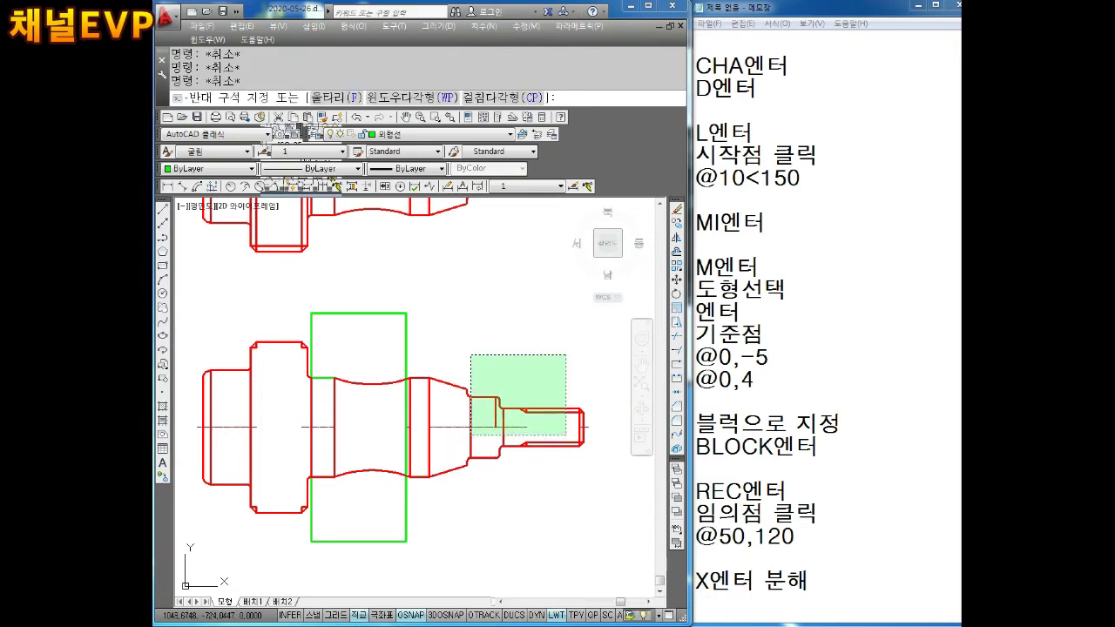
left_click(390, 534)
key("Delete")
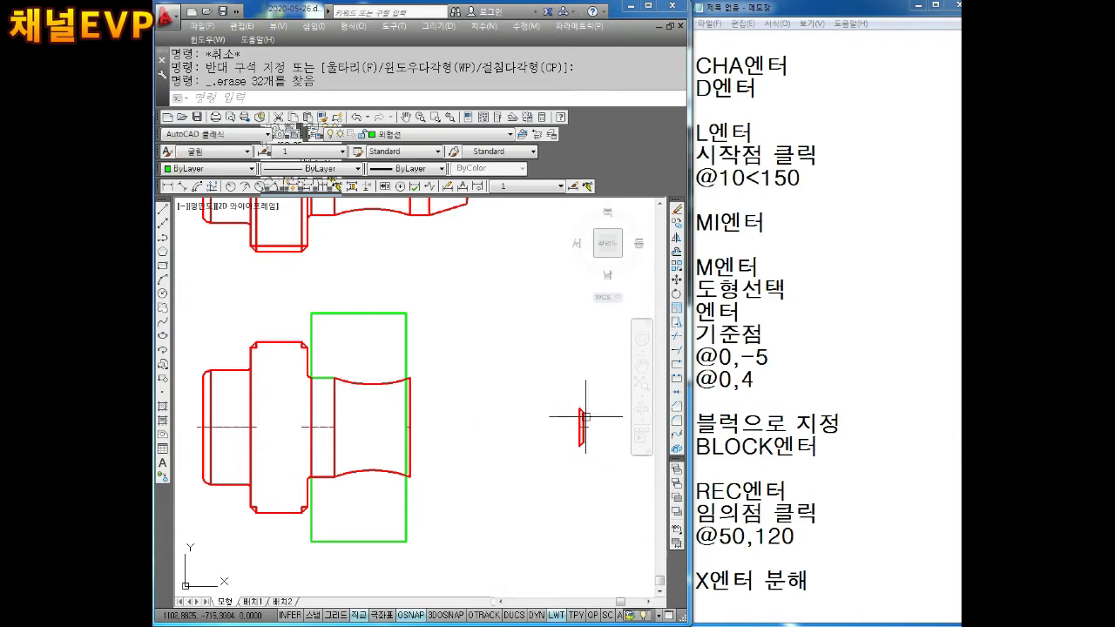
Erase the leftover small red piece at the shaft's right end.
middle_click_drag(602, 388, 573, 386)
left_click(607, 349)
left_click(512, 474)
key("Delete")
mouse_move(376, 419)
middle_mouse_down()
mouse_move(440, 424)
mouse_move(458, 404)
middle_mouse_up()
Erase the two short red vertical lines at the right end.
scroll(440, 423, "up", 2)
left_click(439, 403)
key("Delete")
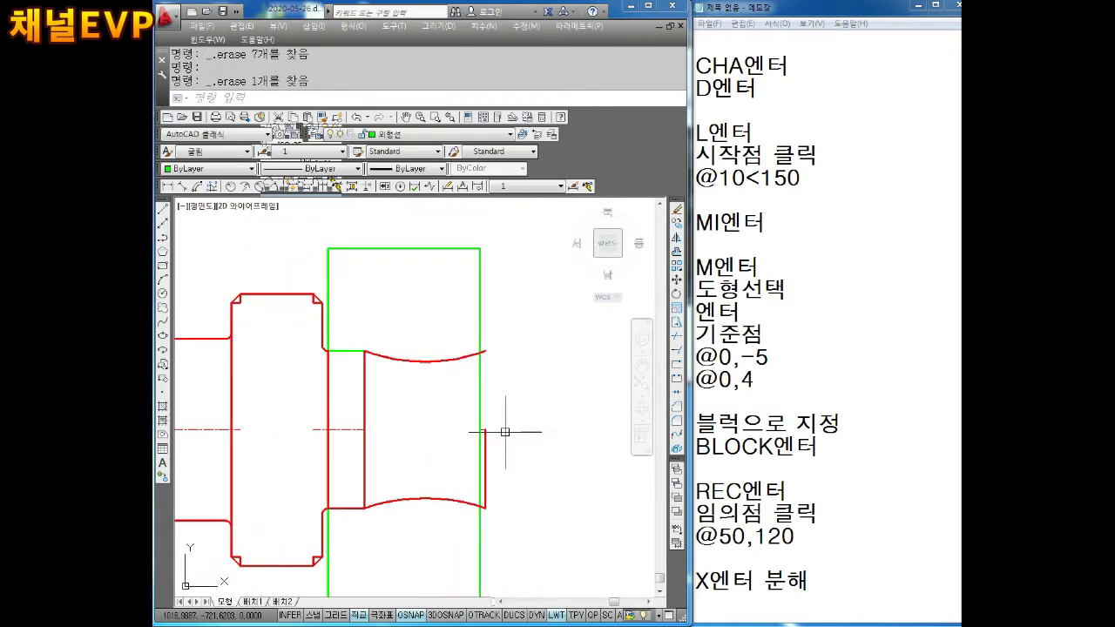
scroll(487, 421, "up", 2)
left_click(507, 420)
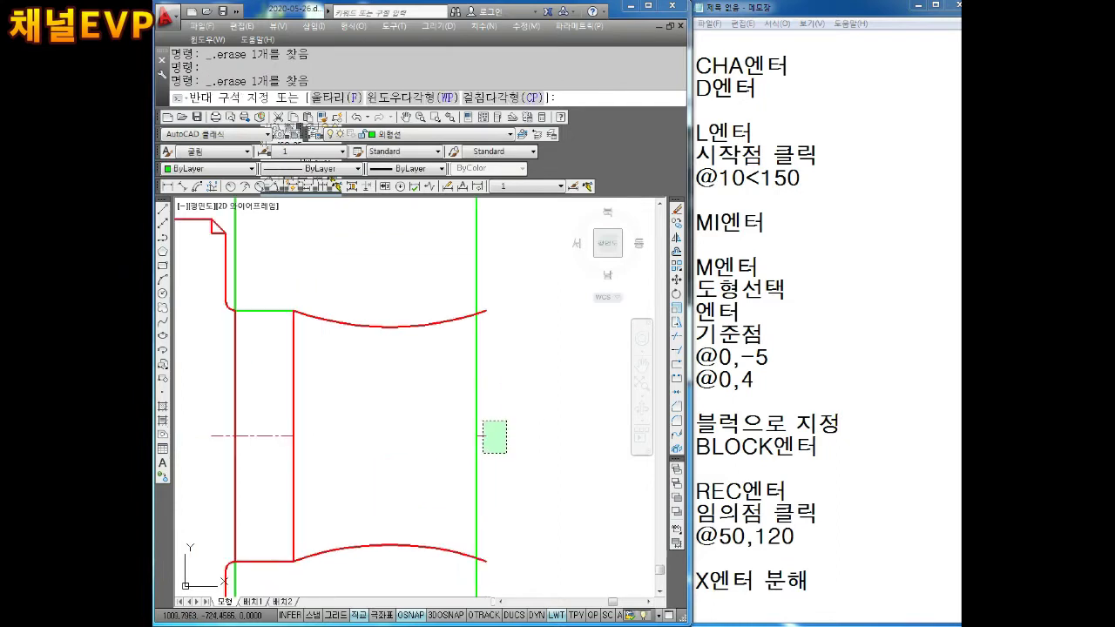
left_click(483, 453)
key("Delete")
scroll(482, 453, "down", 1)
scroll(510, 424, "down", 1)
Erase the left stepped part of the shaft, its upper-left notch and vertical segment.
left_click(377, 251)
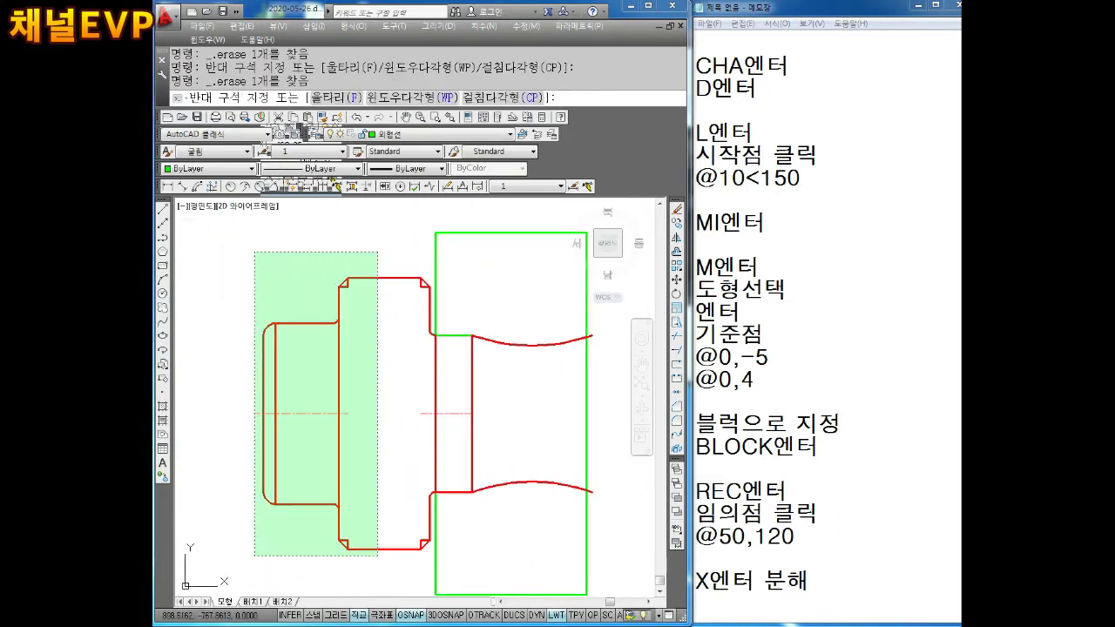
left_click(252, 566)
key("Delete")
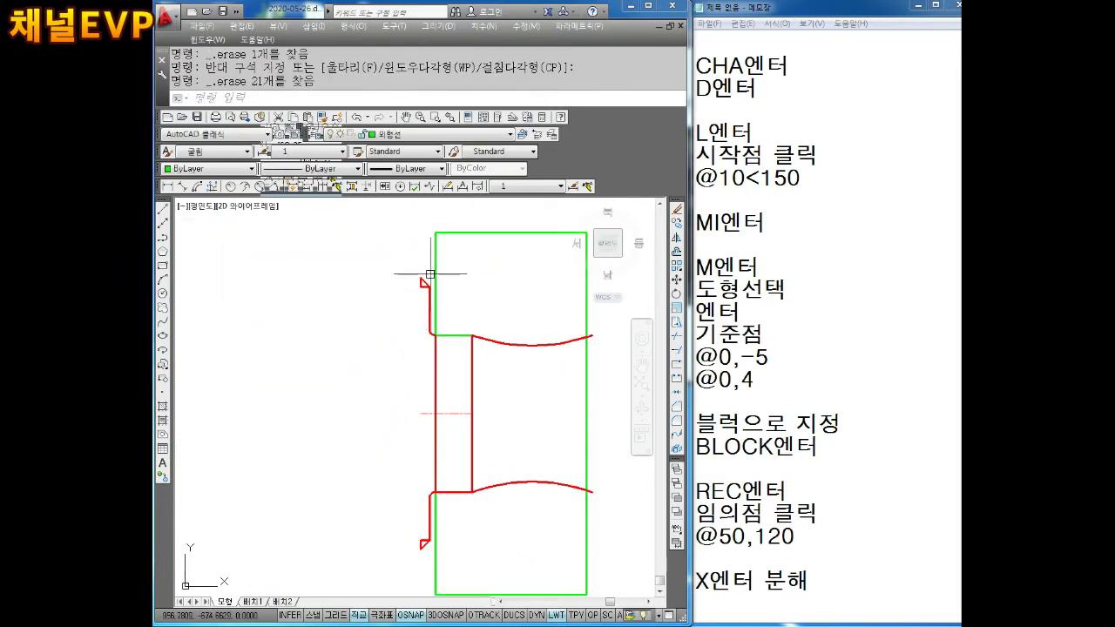
left_click(430, 274)
left_click(357, 386)
key("Delete")
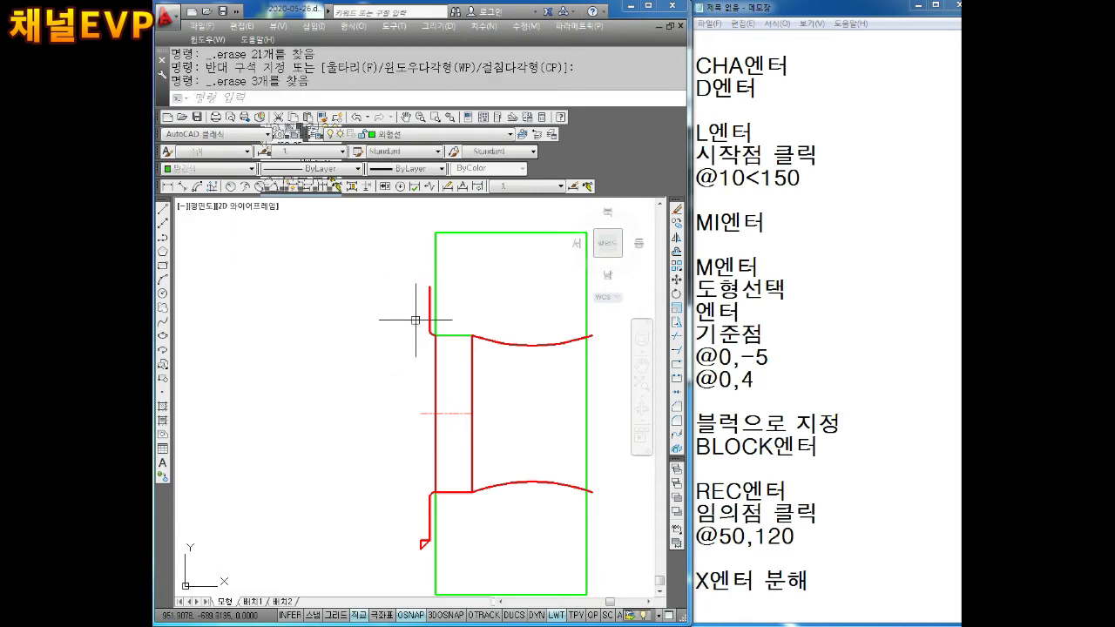
left_click(430, 311)
key("Delete")
Erase another leftover red piece and the small red curve at lower left.
scroll(427, 326, "up", 3)
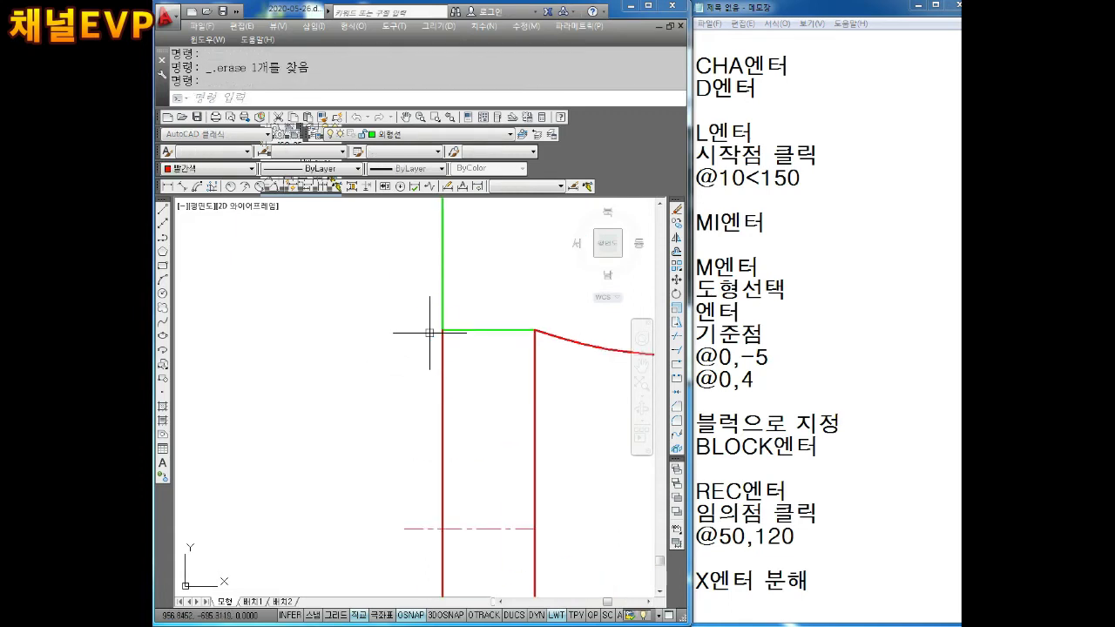
key("Delete")
scroll(409, 348, "down", 3)
scroll(420, 498, "up", 2)
left_click(414, 499)
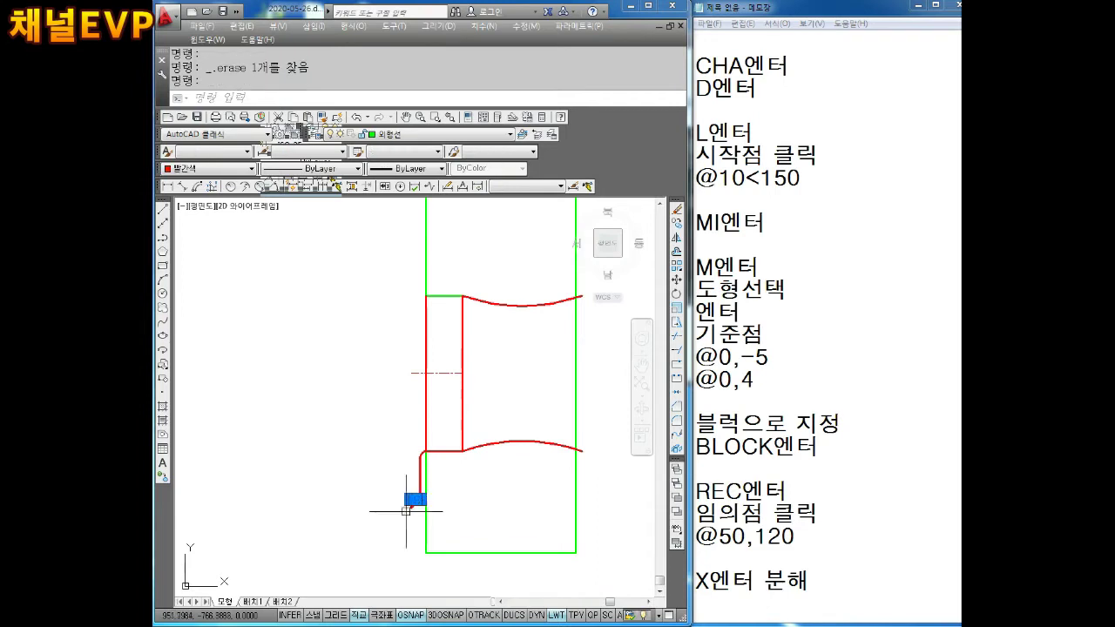
left_click(412, 499)
left_click(412, 499)
left_click(412, 499)
key("Delete")
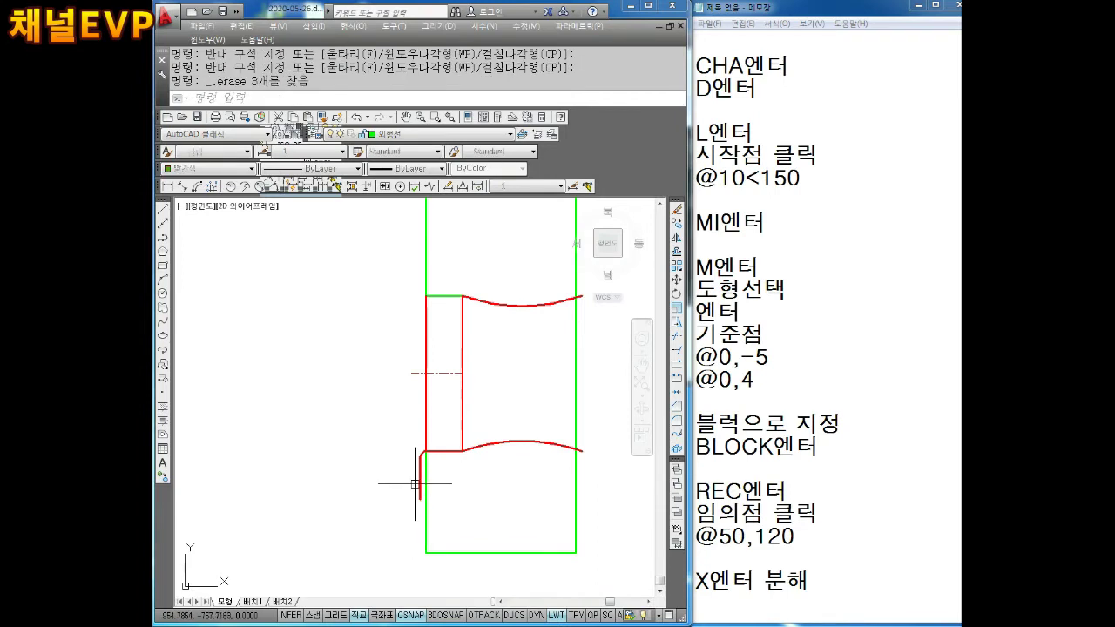
Erase the lower and upper red break curves and the red rectangle's vertical sides.
scroll(416, 470, "up", 2)
scroll(418, 444, "down", 2)
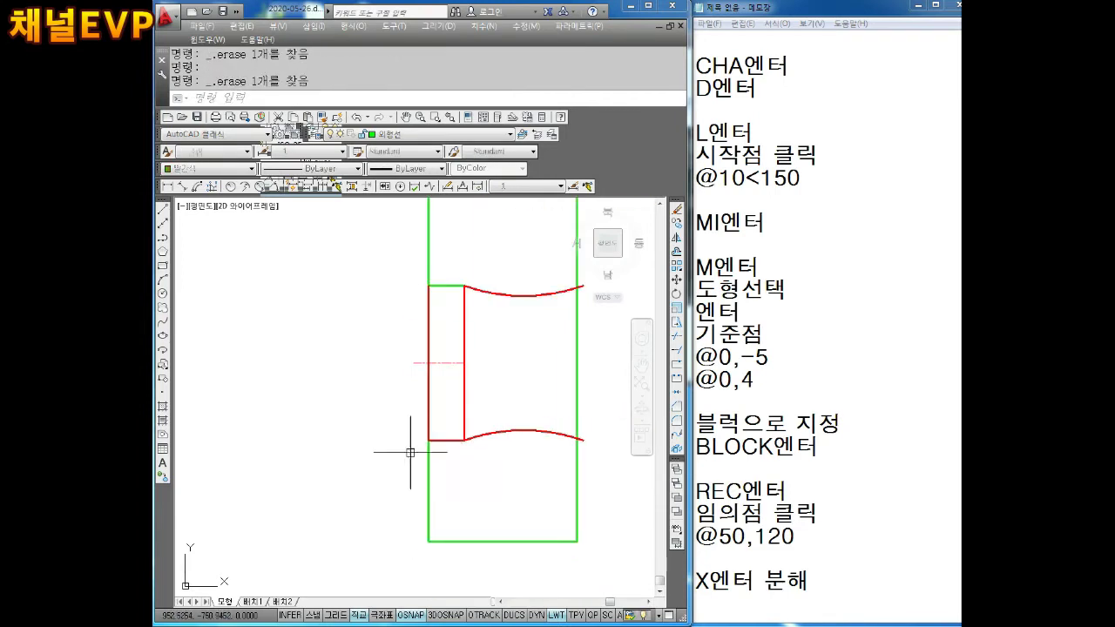
left_click(531, 429)
key("Delete")
left_click(514, 298)
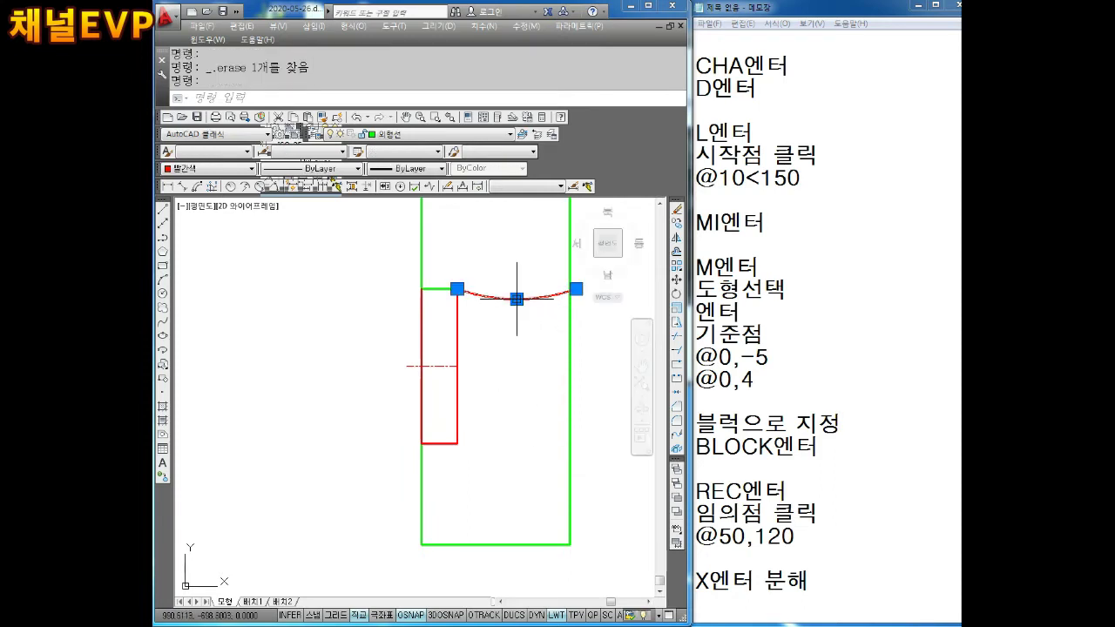
key("Delete")
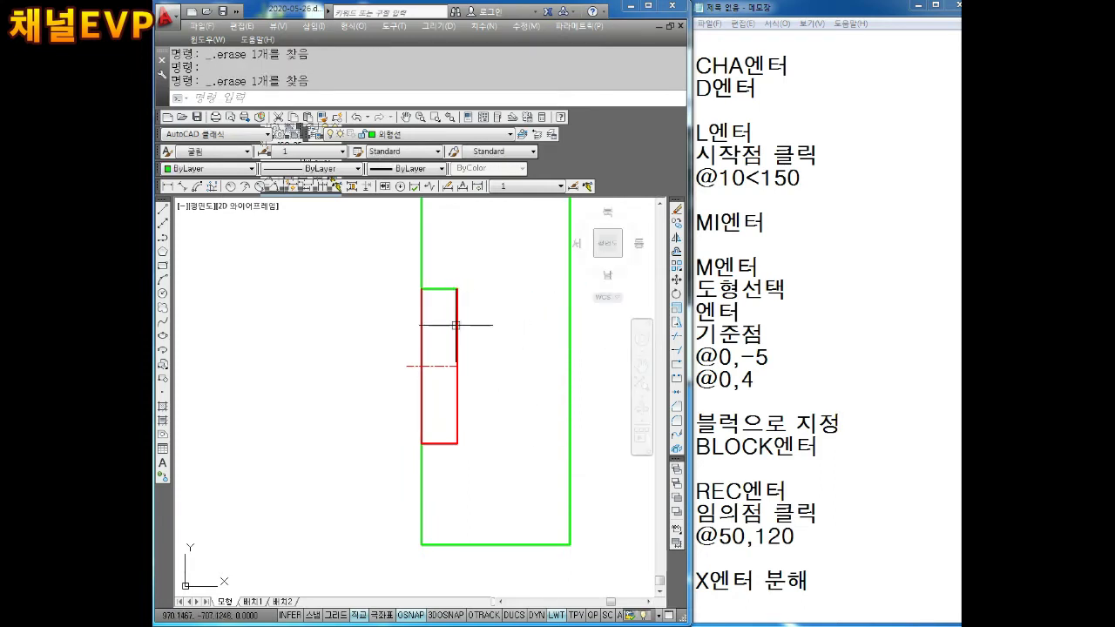
left_click(464, 339)
left_click(406, 351)
key("Delete")
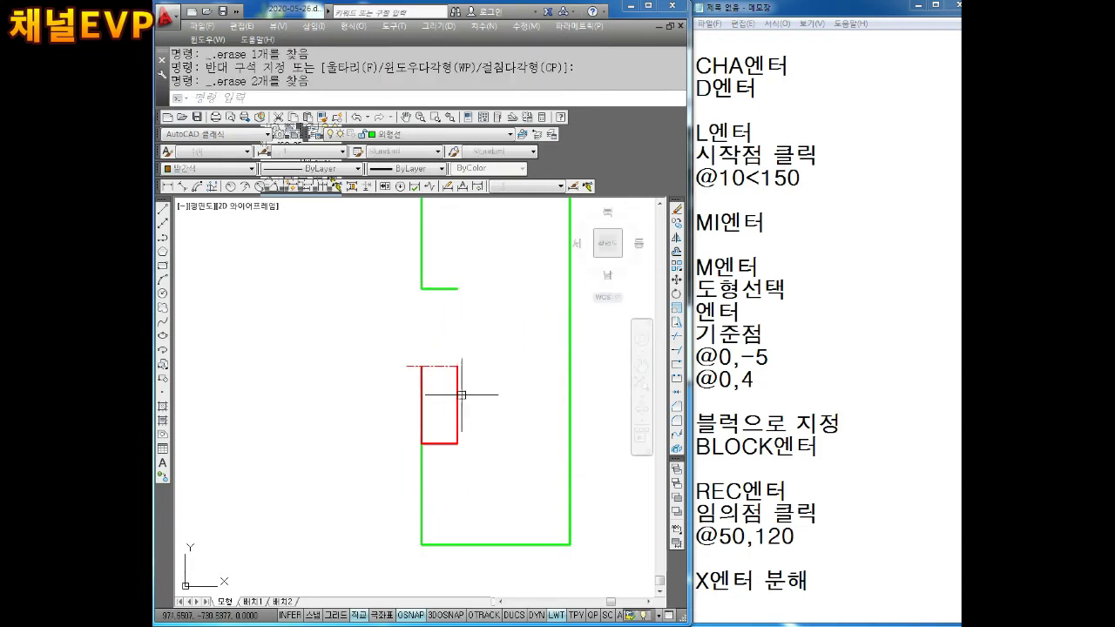
Clear the selection and select the upper green horizontal segment.
key("Escape")
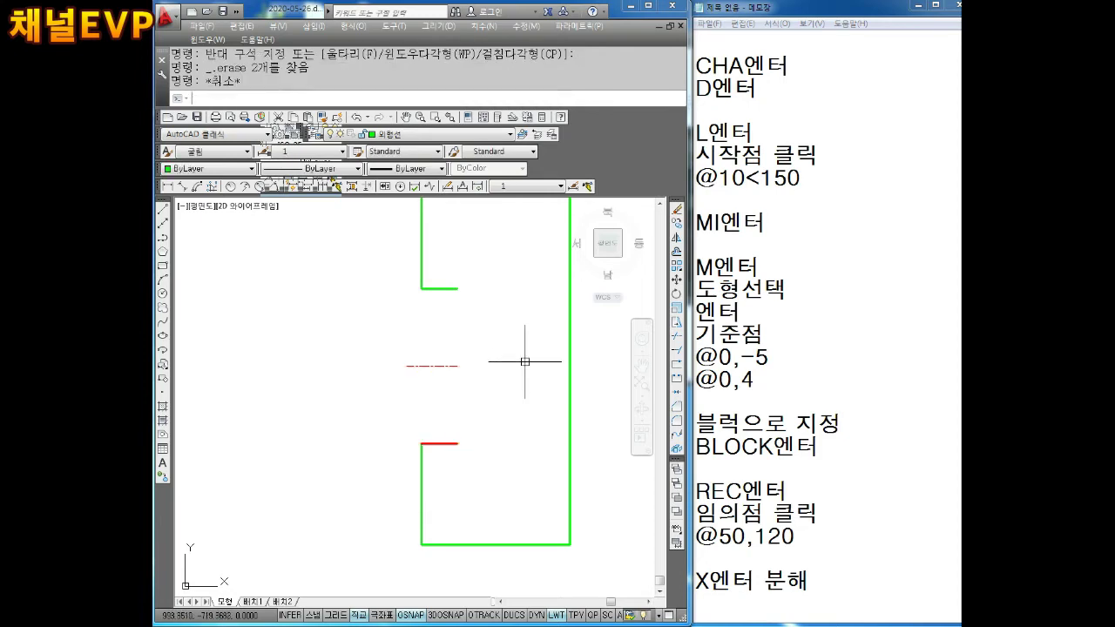
key("Escape")
left_click(439, 288)
left_click(440, 310)
Change the selected upper segment's colour to red.
left_click(209, 168)
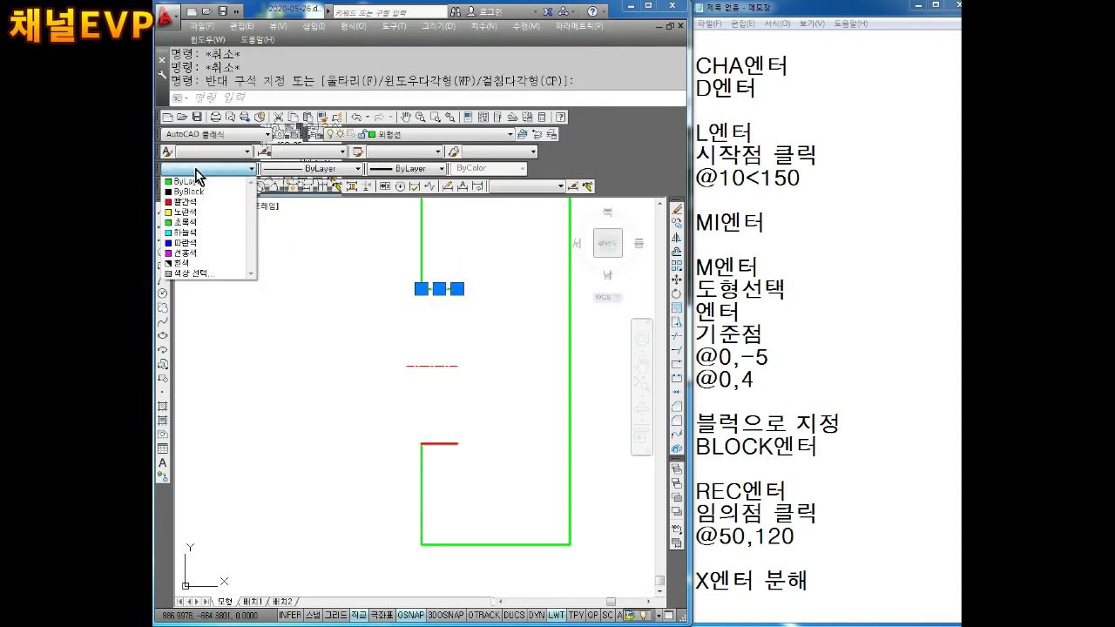
left_click(196, 174)
key("Escape")
key("Escape")
middle_click_drag(455, 301, 417, 324)
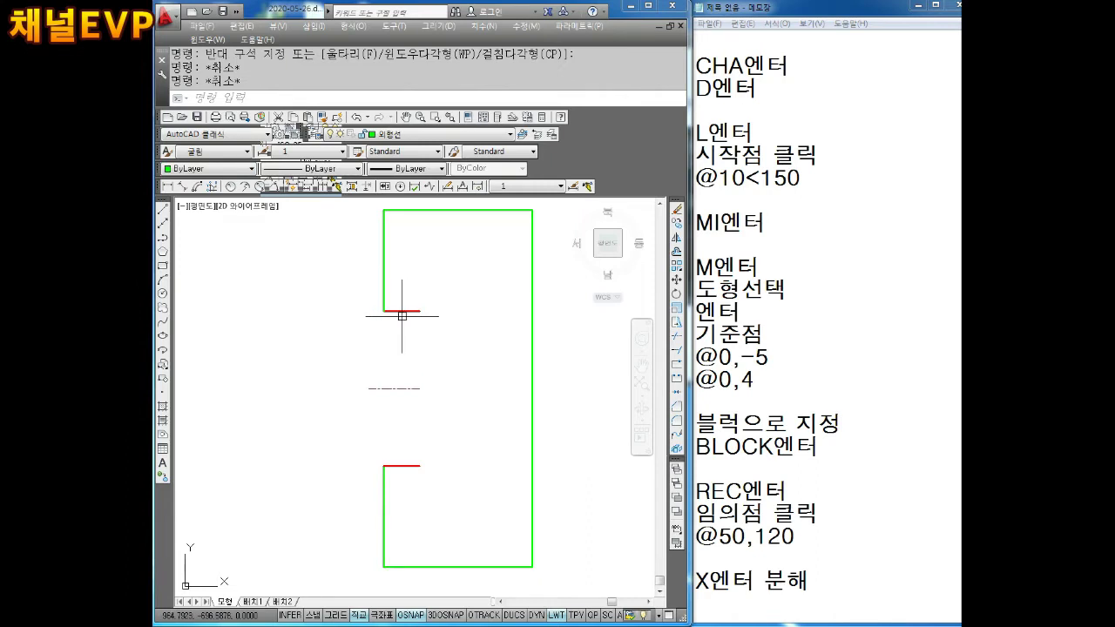
Extend the upper red line to the green rectangle's right edge, then start a new line at its left end.
type("ex")
key("Return")
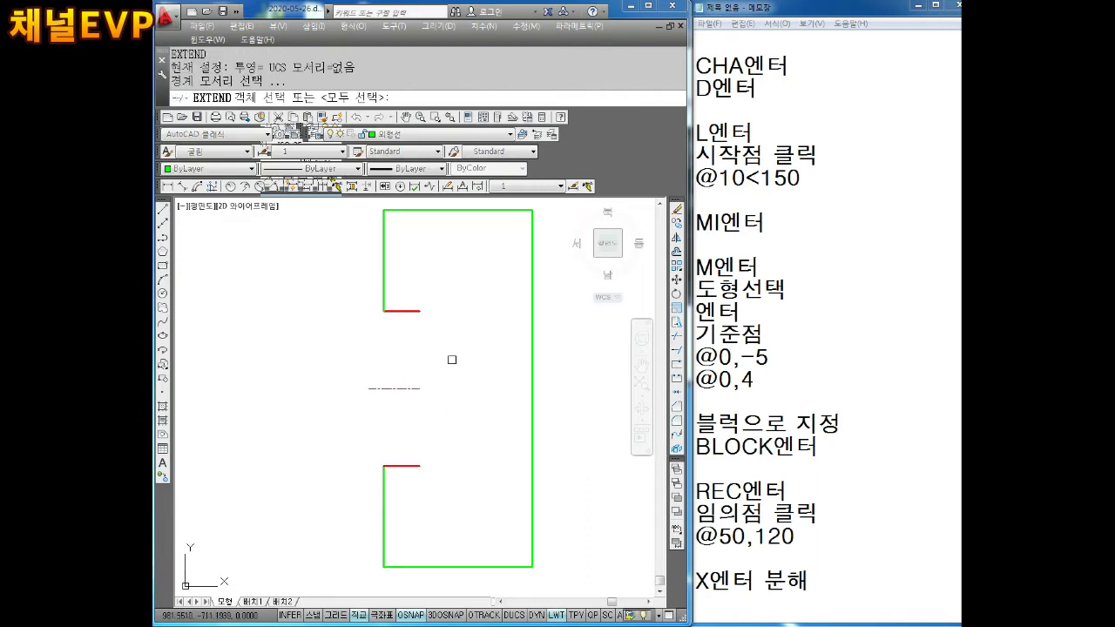
left_click(532, 353)
key("Return")
left_click(406, 310)
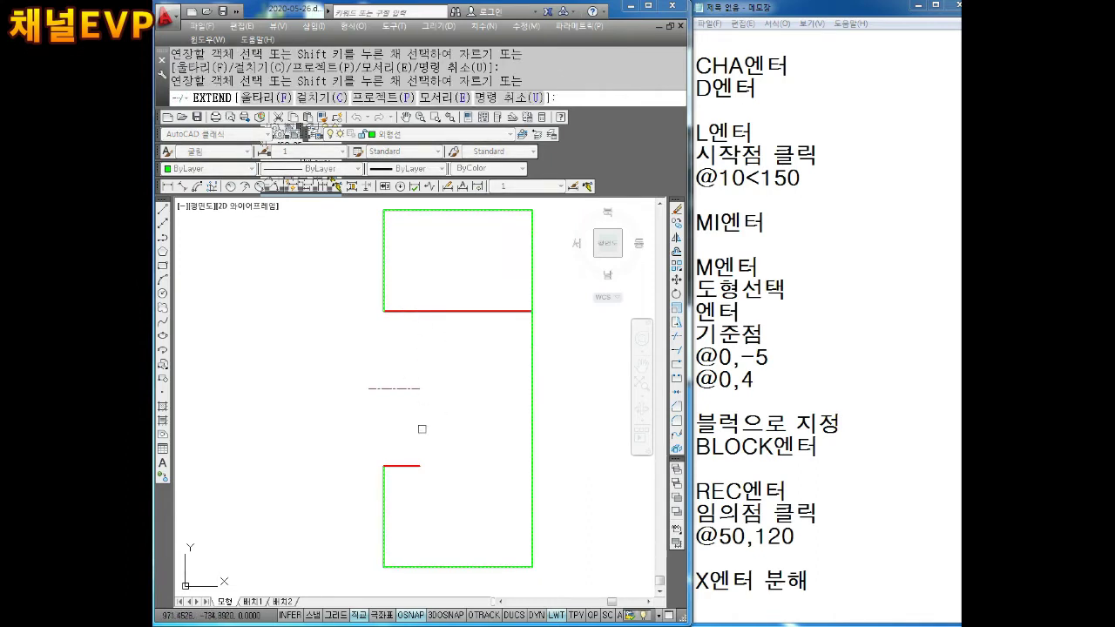
key("Escape")
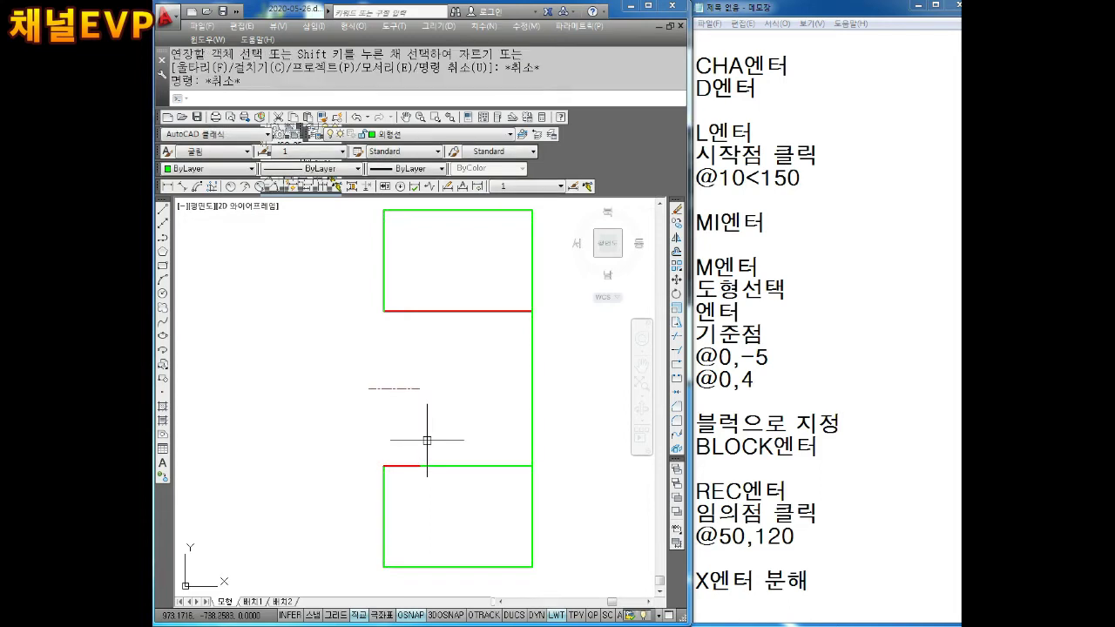
type("L")
key("Return")
left_click(384, 311)
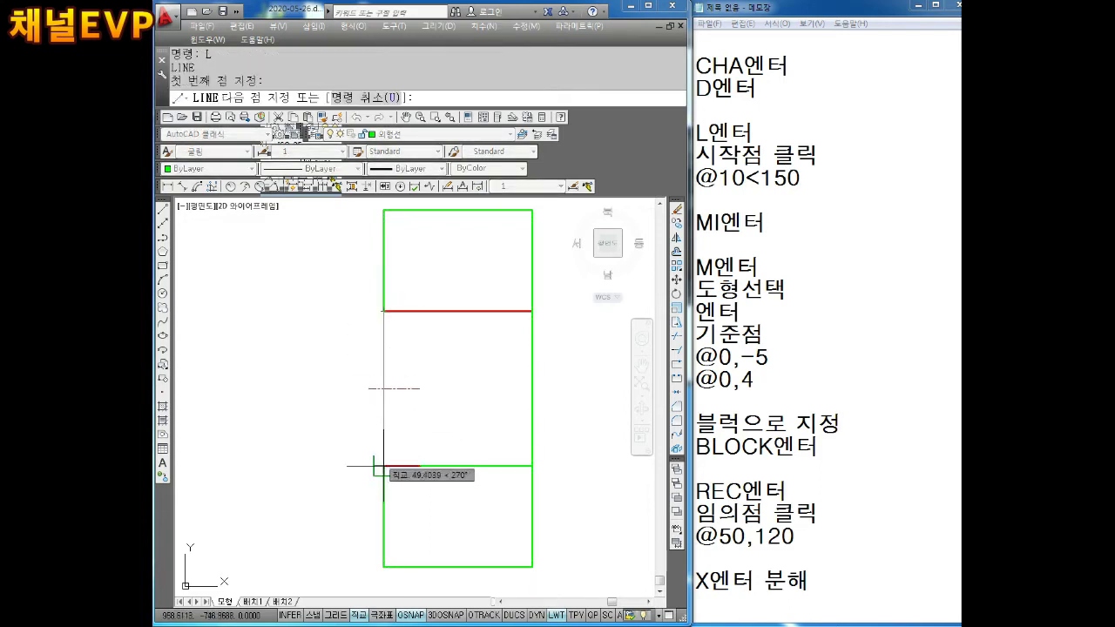
key("Escape")
left_click(430, 360)
left_click(416, 407)
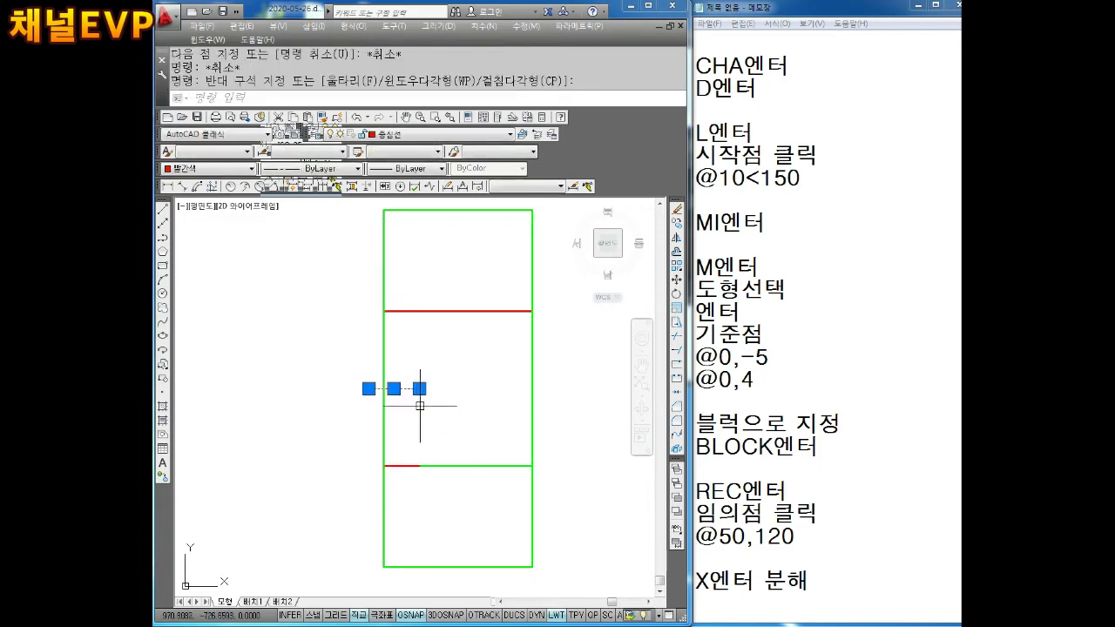
key("Delete")
left_click(470, 283)
left_click(409, 486)
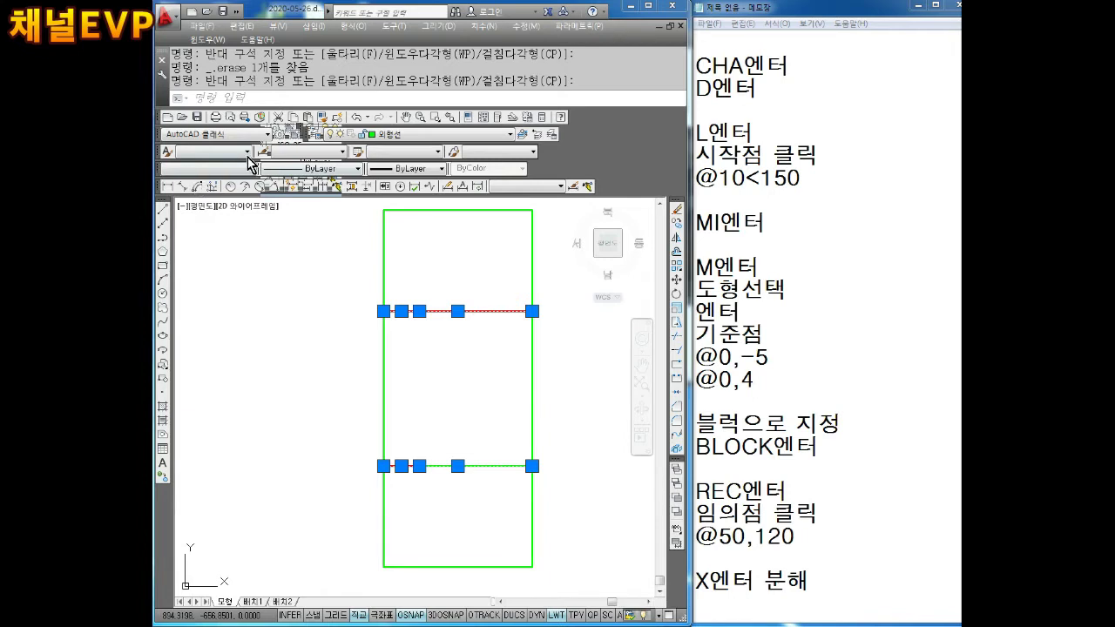
left_click(200, 169)
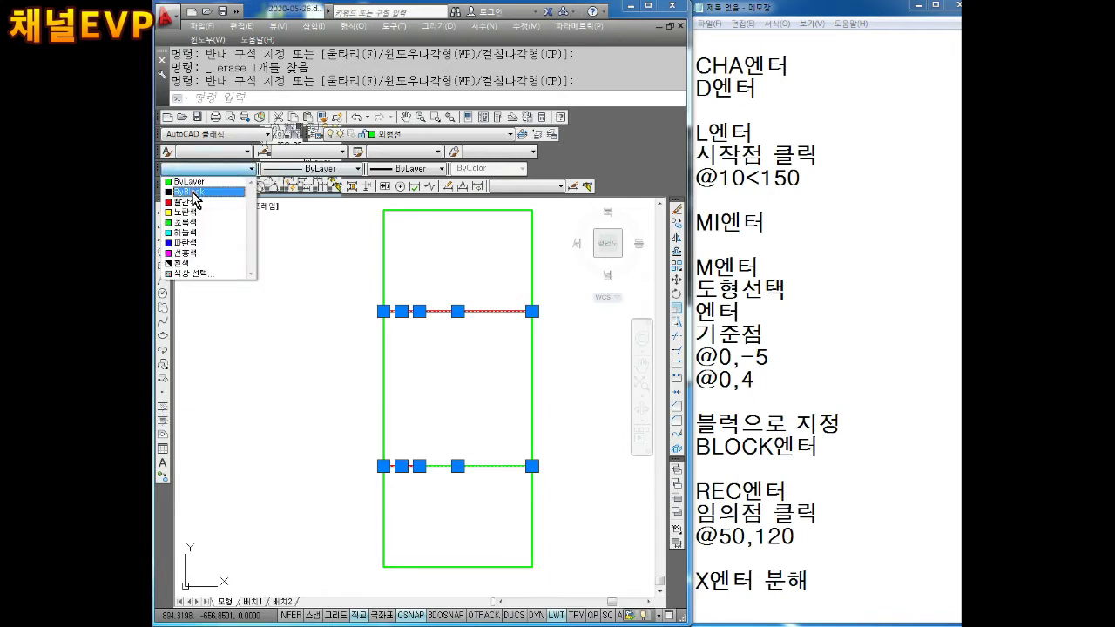
key("Escape")
key("Escape")
scroll(348, 279, "down", 2)
scroll(376, 341, "down", 3)
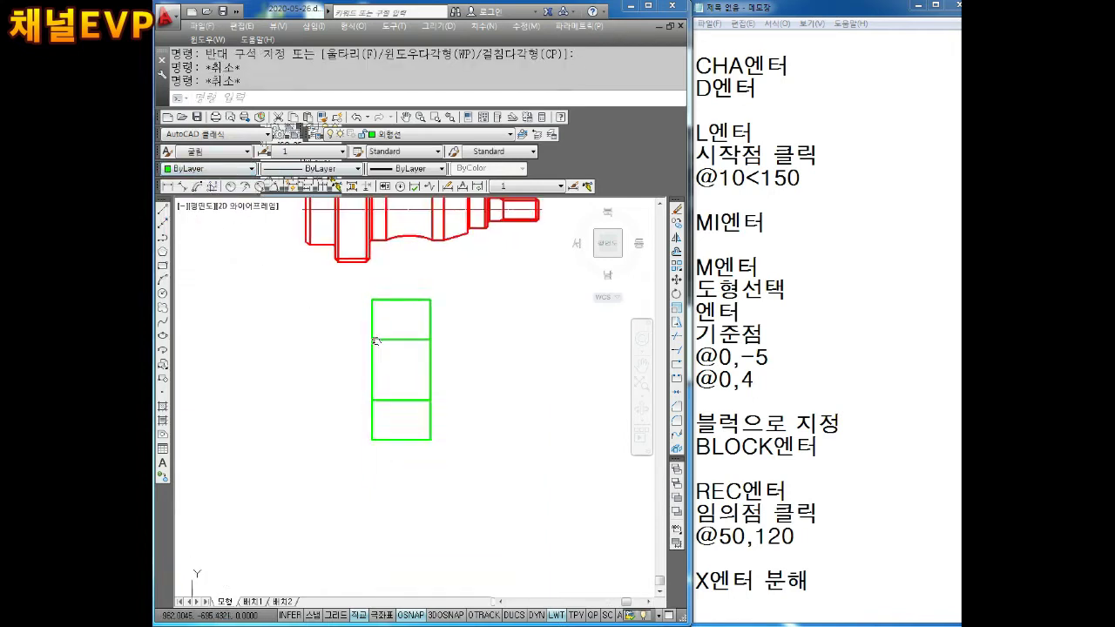
scroll(377, 341, "up", 2)
left_click(403, 373)
left_click(397, 475)
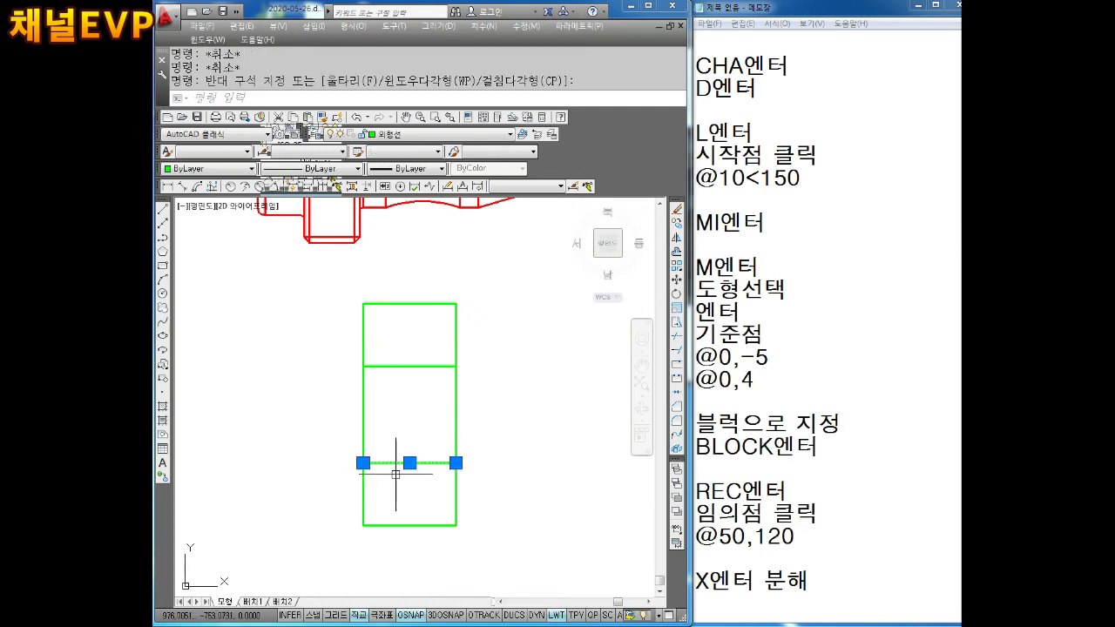
key("Escape")
key("Escape")
scroll(424, 408, "down", 2)
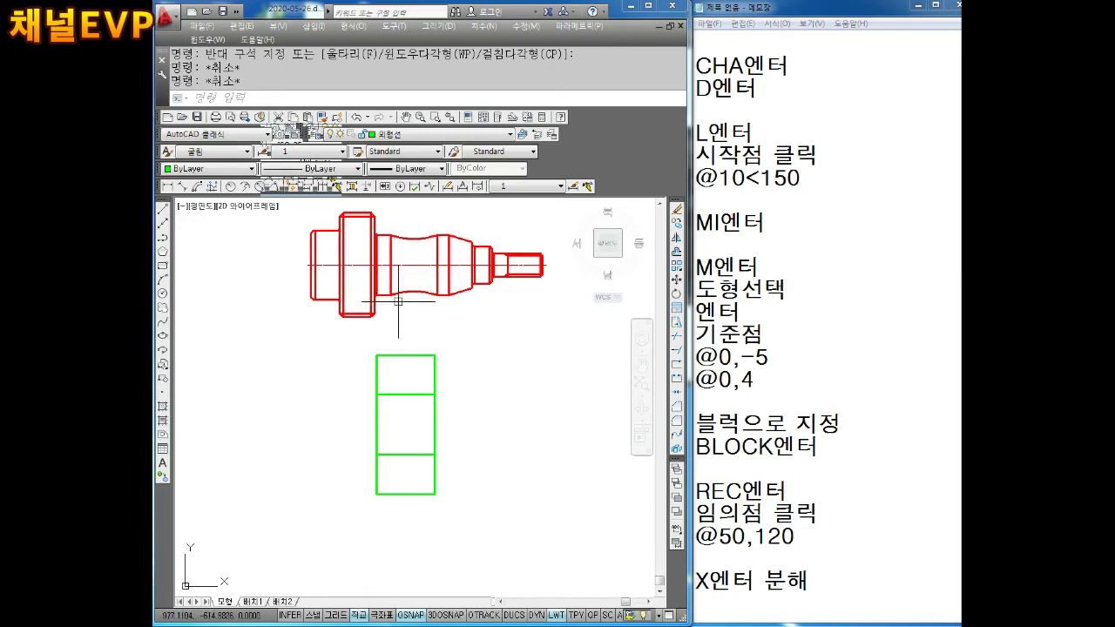
middle_click_drag(426, 347, 427, 312)
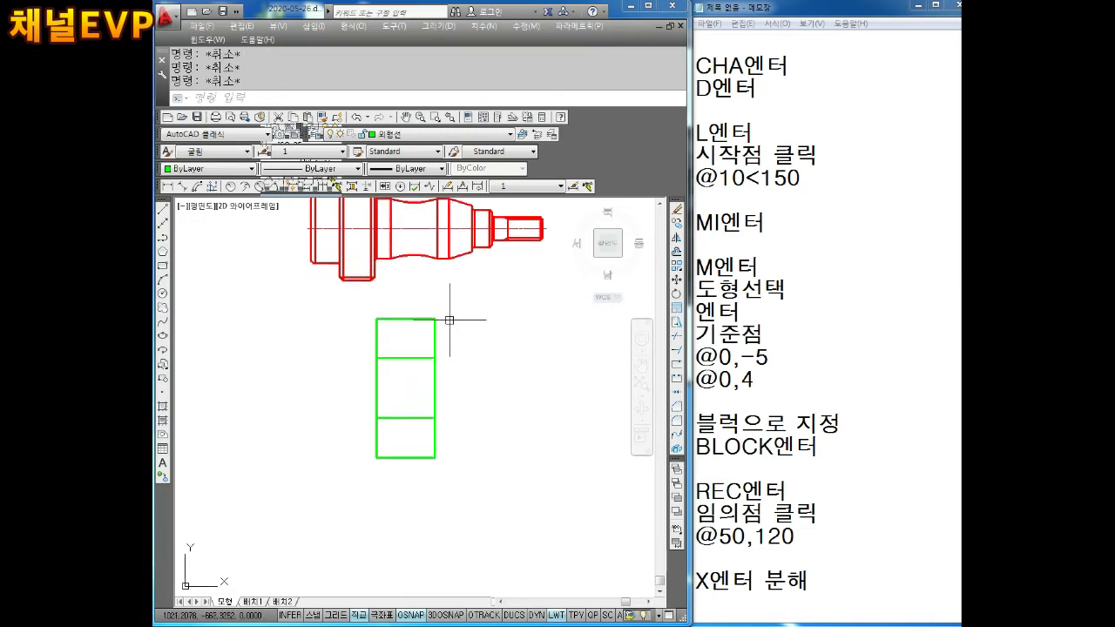
left_click(473, 300)
left_click(356, 491)
key("Escape")
left_click(473, 293)
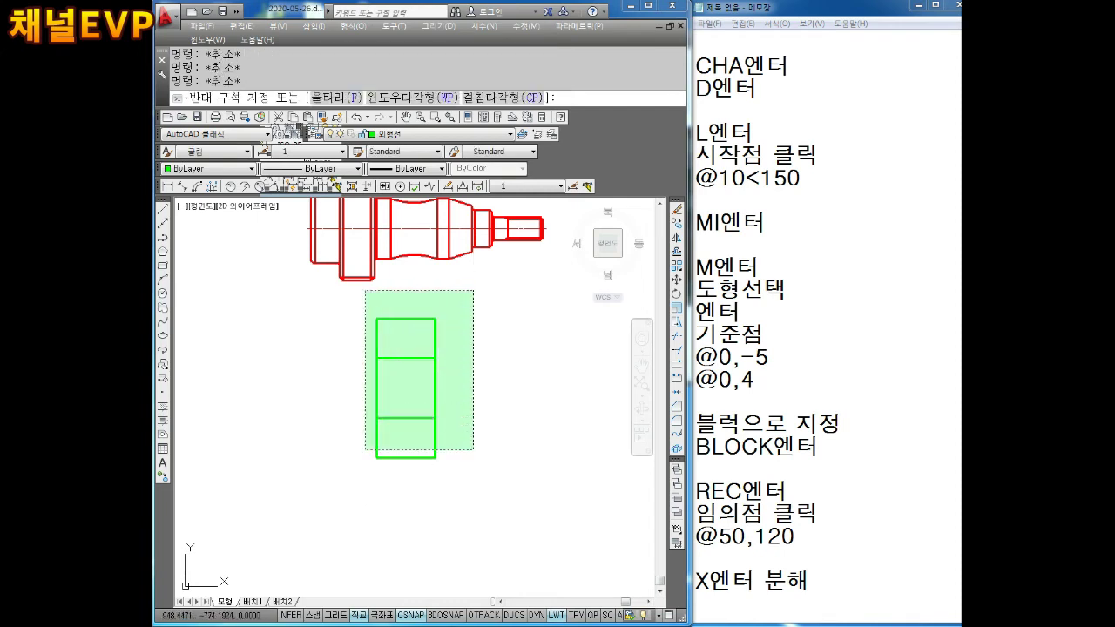
key("Escape")
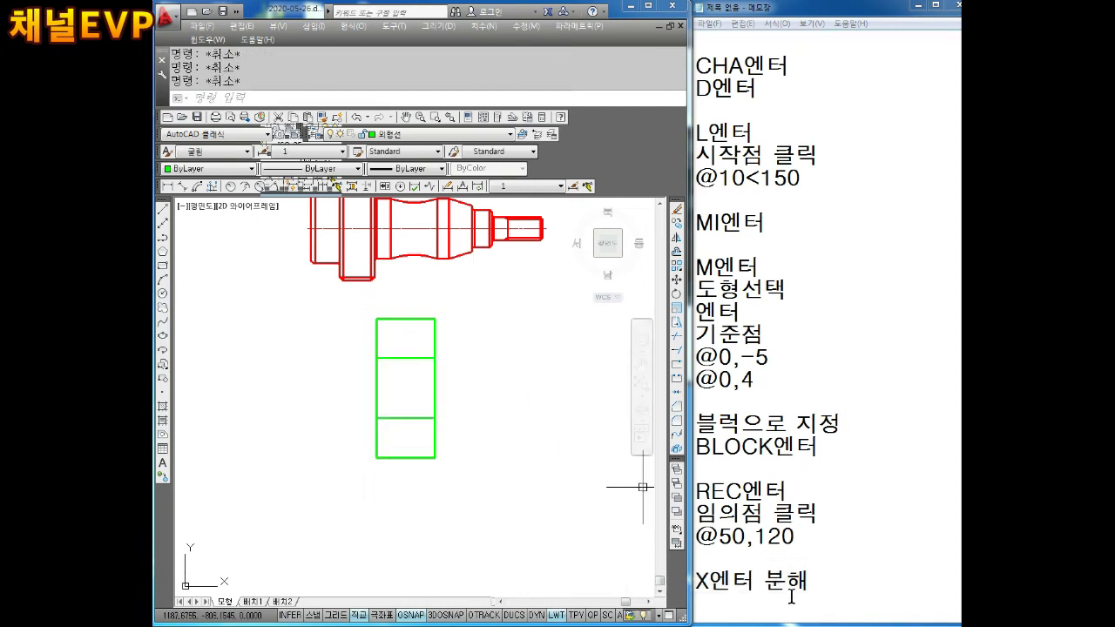
Start a block definition, pick a base point on the rectangle, then cancel it.
left_click(496, 453)
key("Escape")
key("Escape")
type("b")
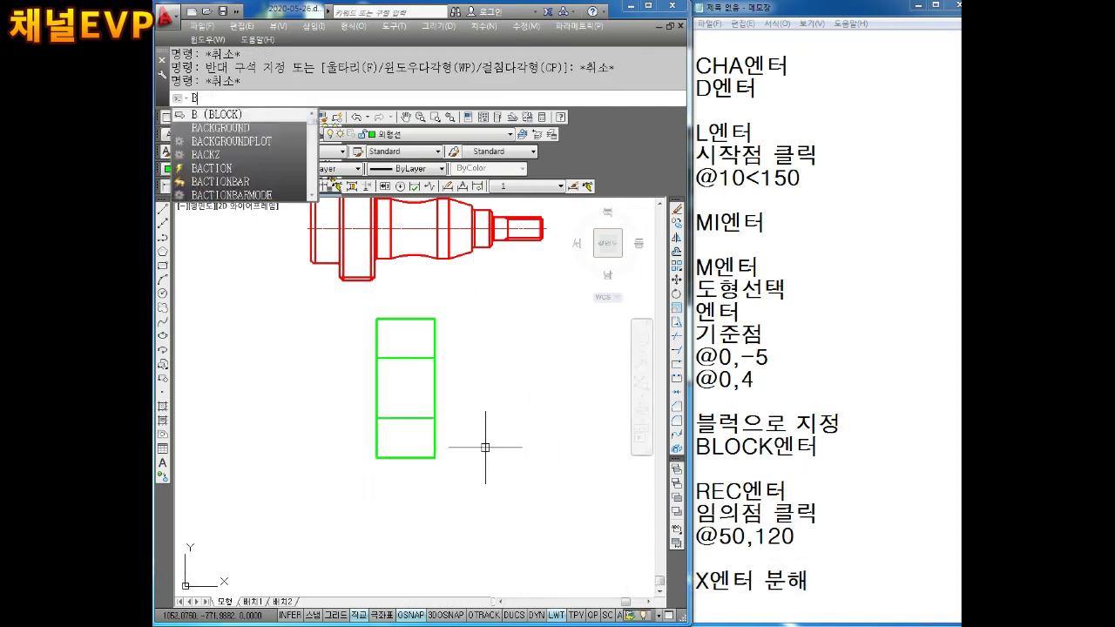
key("Return")
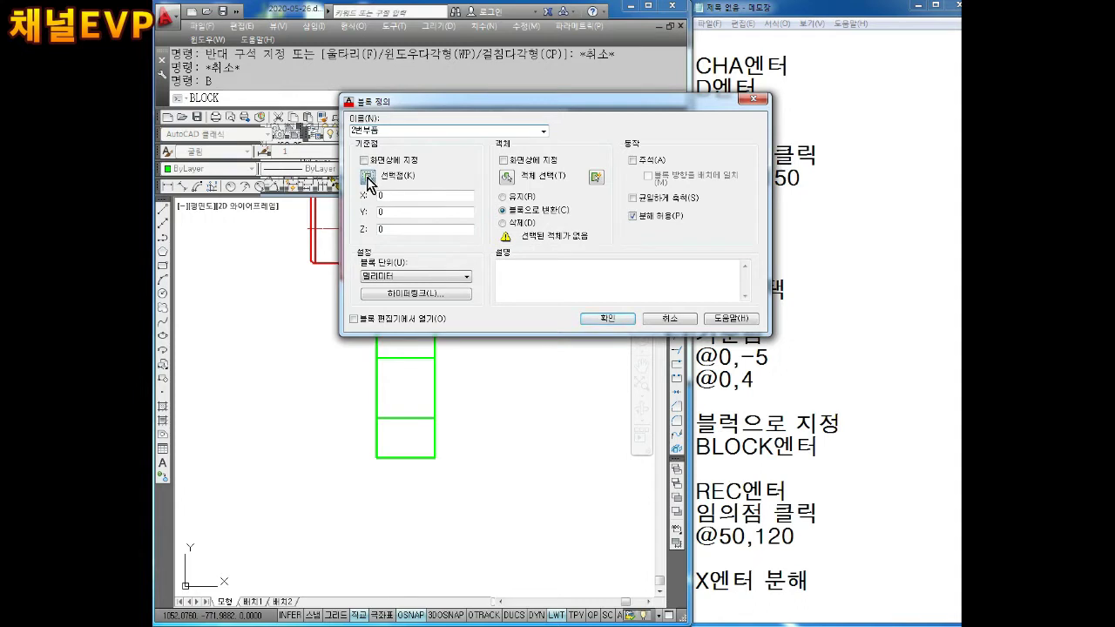
left_click(368, 177)
left_click(406, 357)
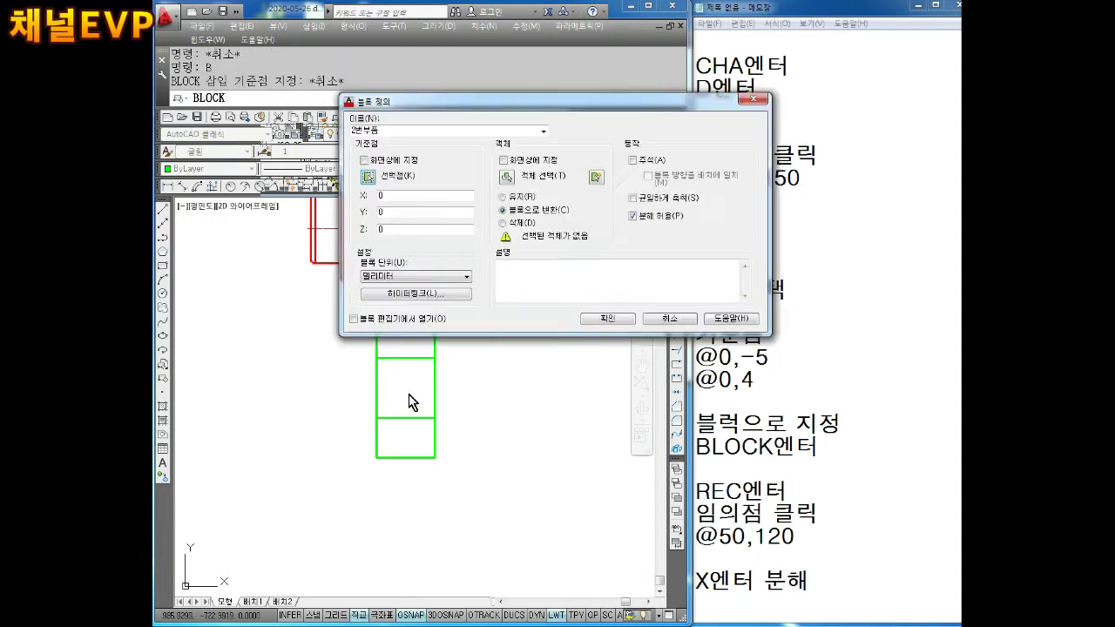
key("Escape")
Cancel a second BLOCK attempt and quick-save the drawing with Ctrl+S.
scroll(422, 397, "up", 2)
key("l")
key("Return")
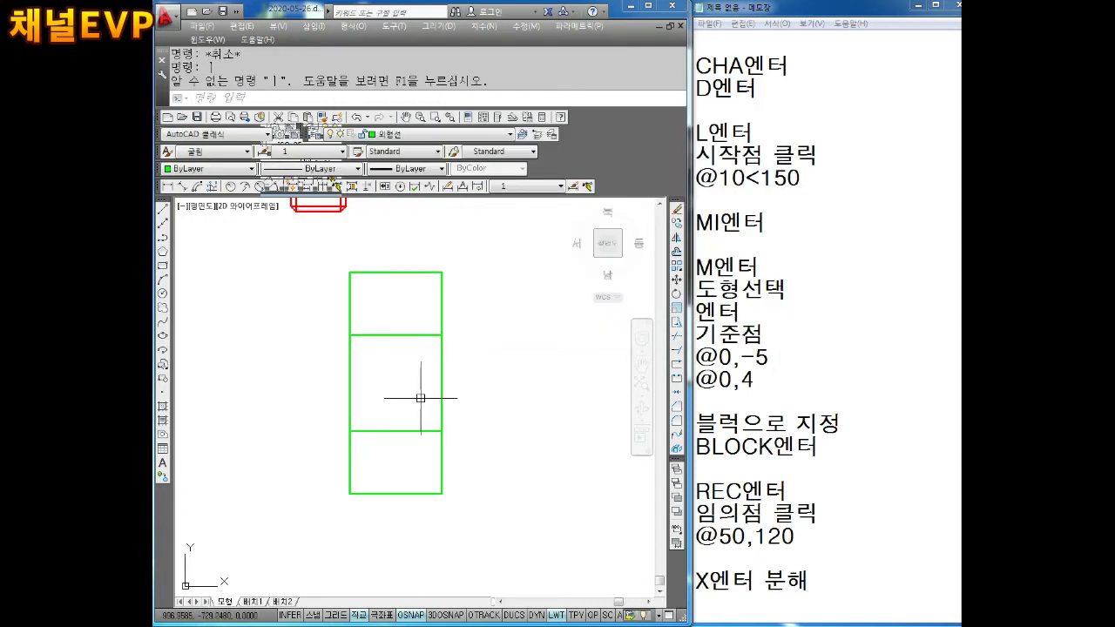
key("Escape")
type("block")
key("Return")
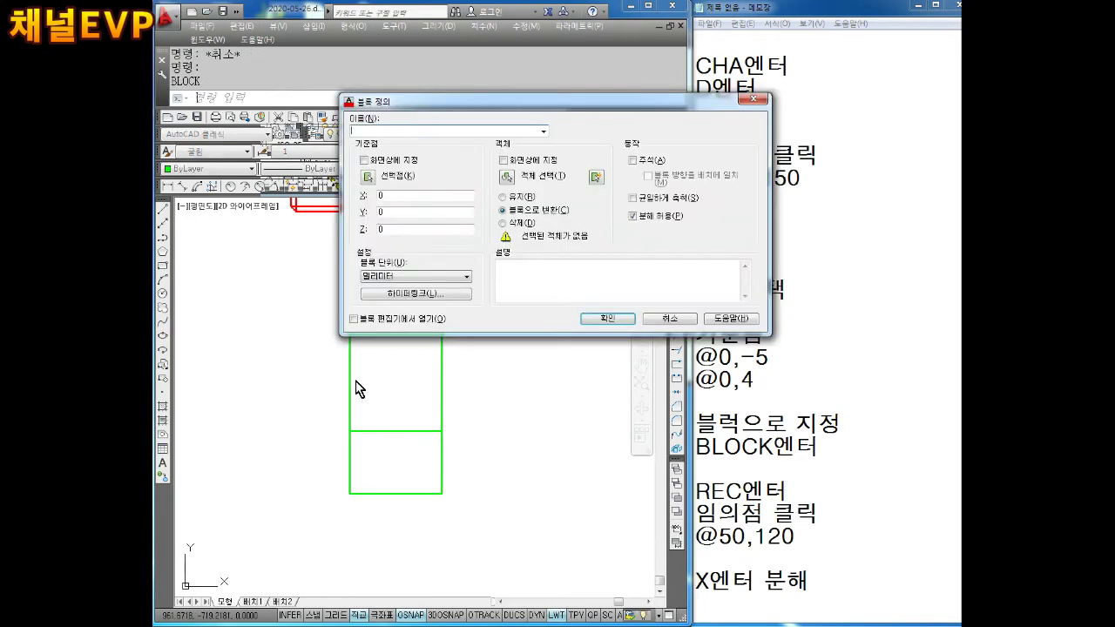
key("Escape")
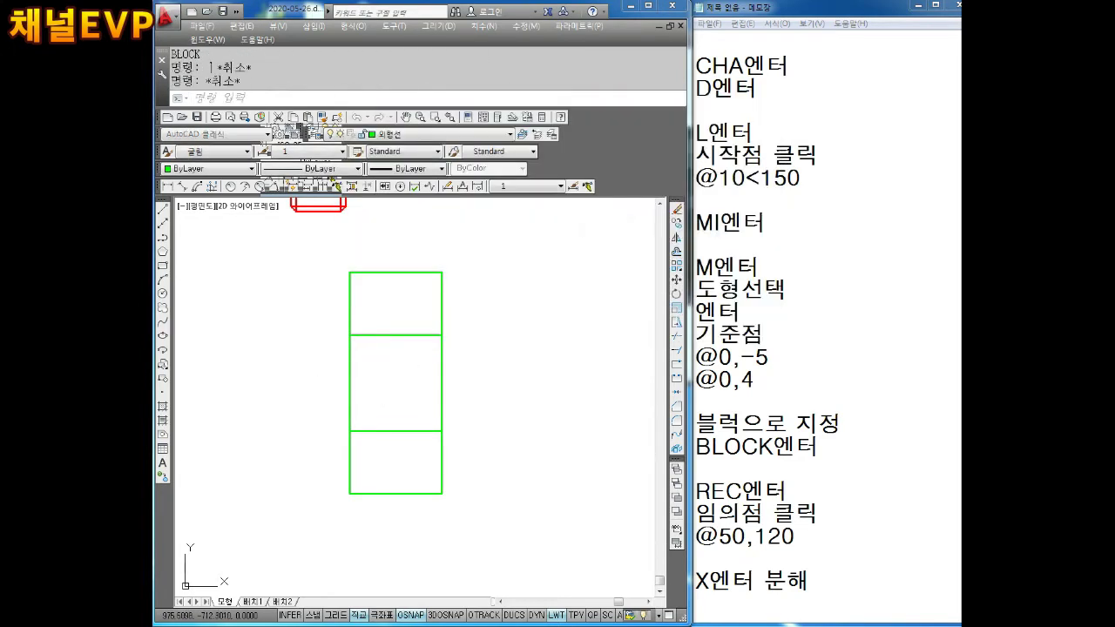
key("ctrl+s")
type("L")
Draw a horizontal line across the green rectangle's middle and put it on the 중심선 layer.
key("Return")
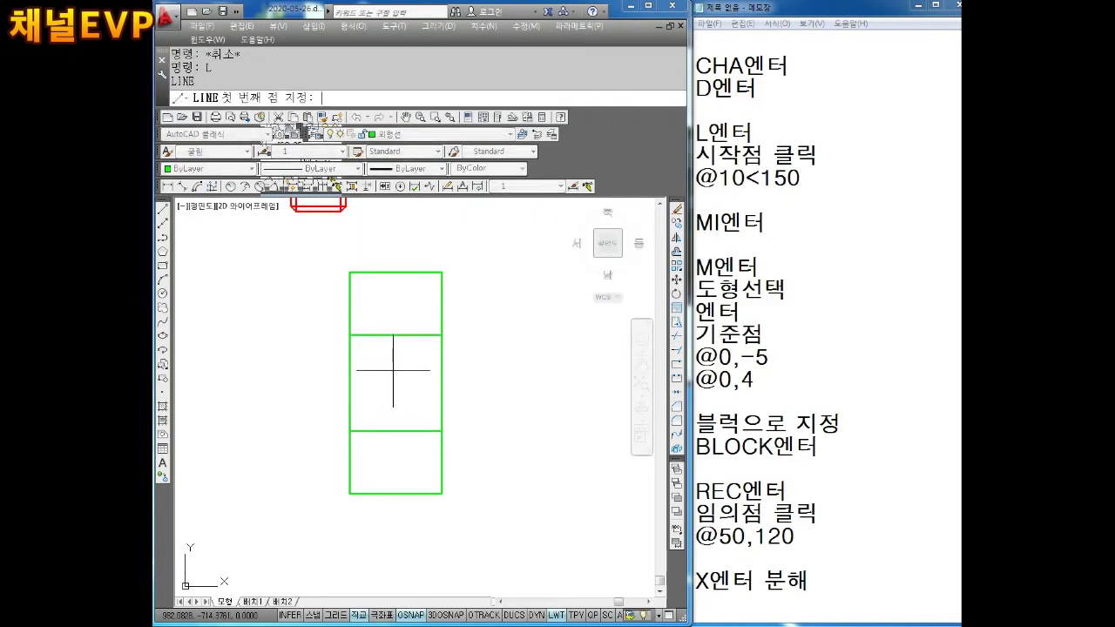
left_click(349, 382)
left_click(442, 382)
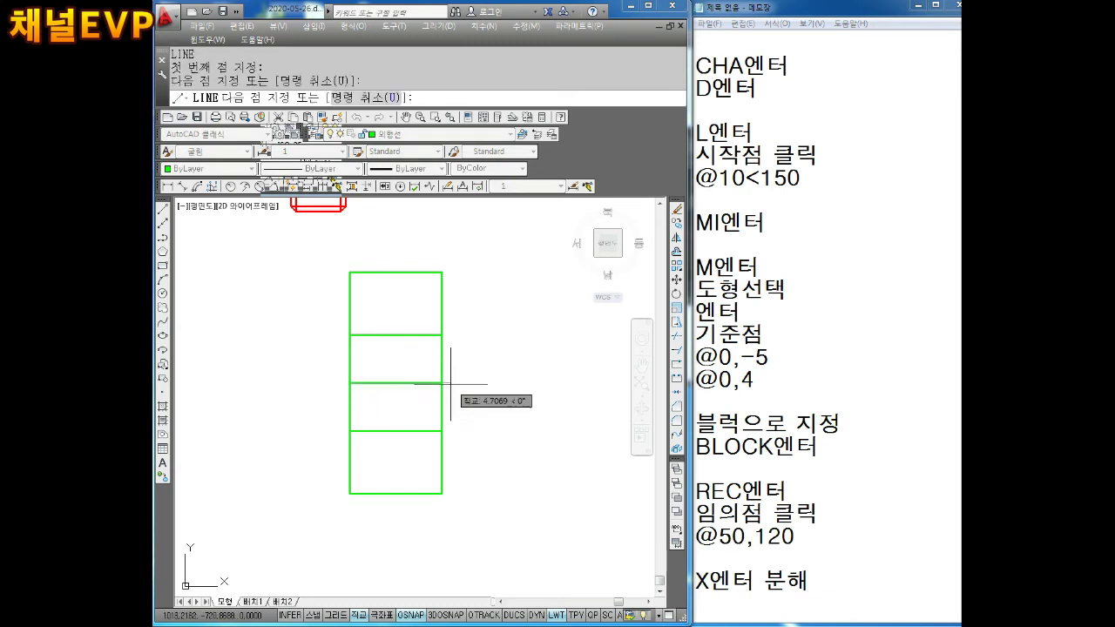
key("Escape")
left_click(431, 402)
left_click(406, 371)
left_click(401, 135)
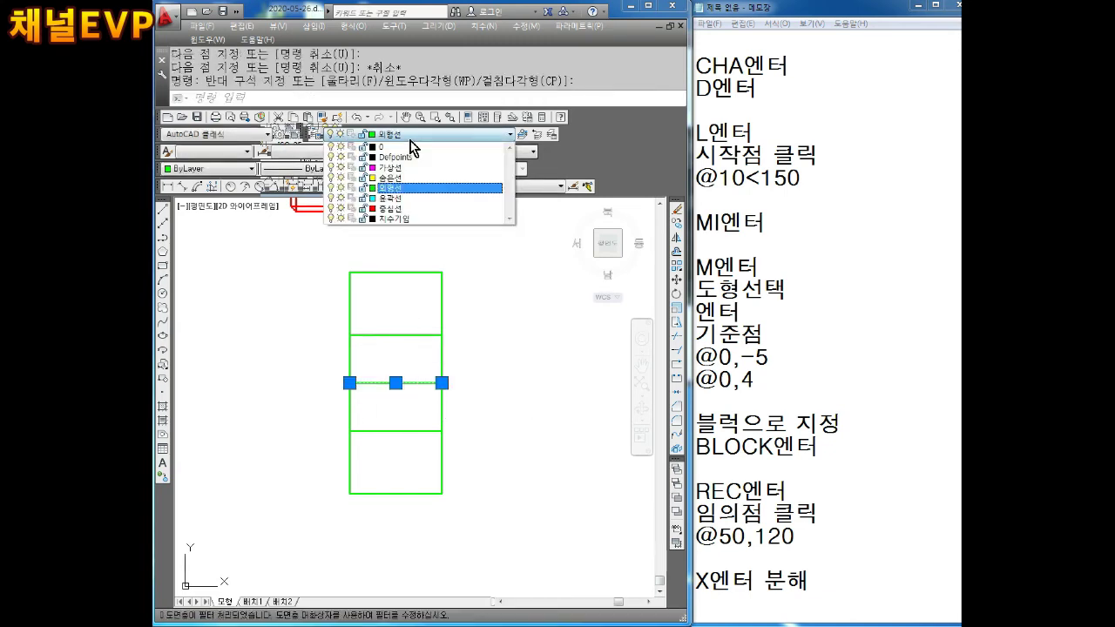
left_click(399, 208)
key("Escape")
key("Escape")
Grip-stretch both ends of the centre line 3 units past the rectangle's sides.
left_click(417, 381)
left_click(447, 383)
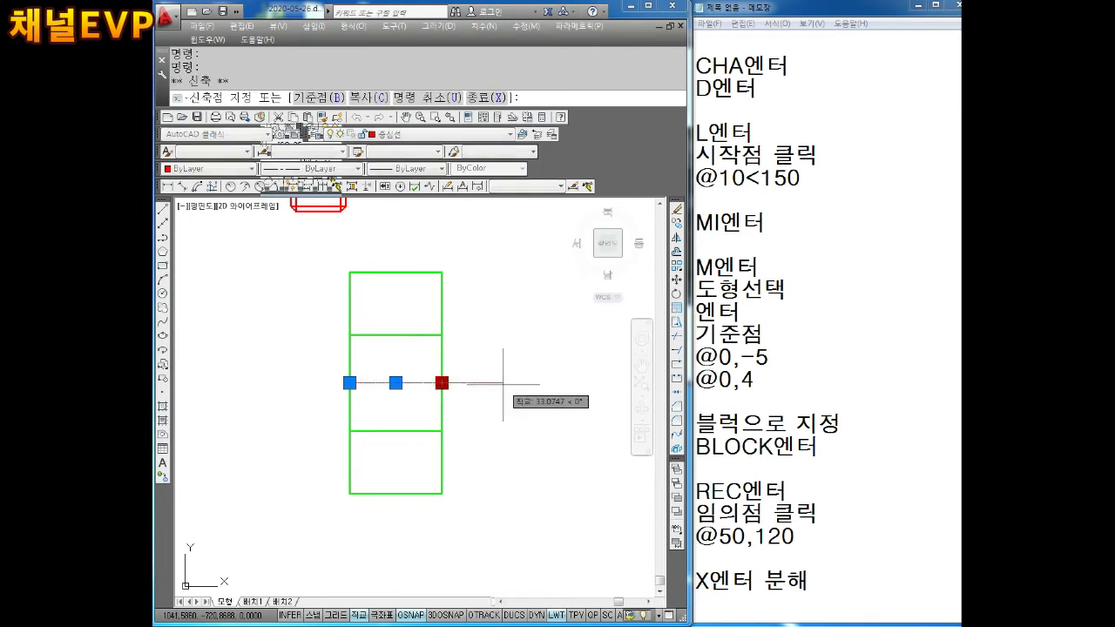
type("3")
key("Return")
left_click(373, 381)
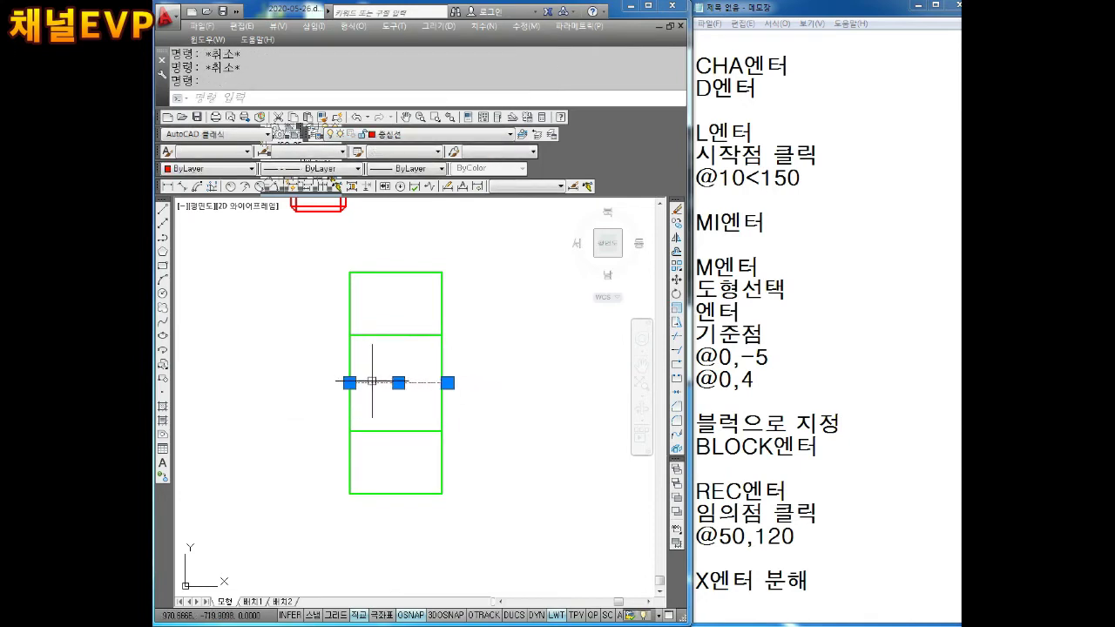
left_click(350, 382)
key("Escape")
type("3")
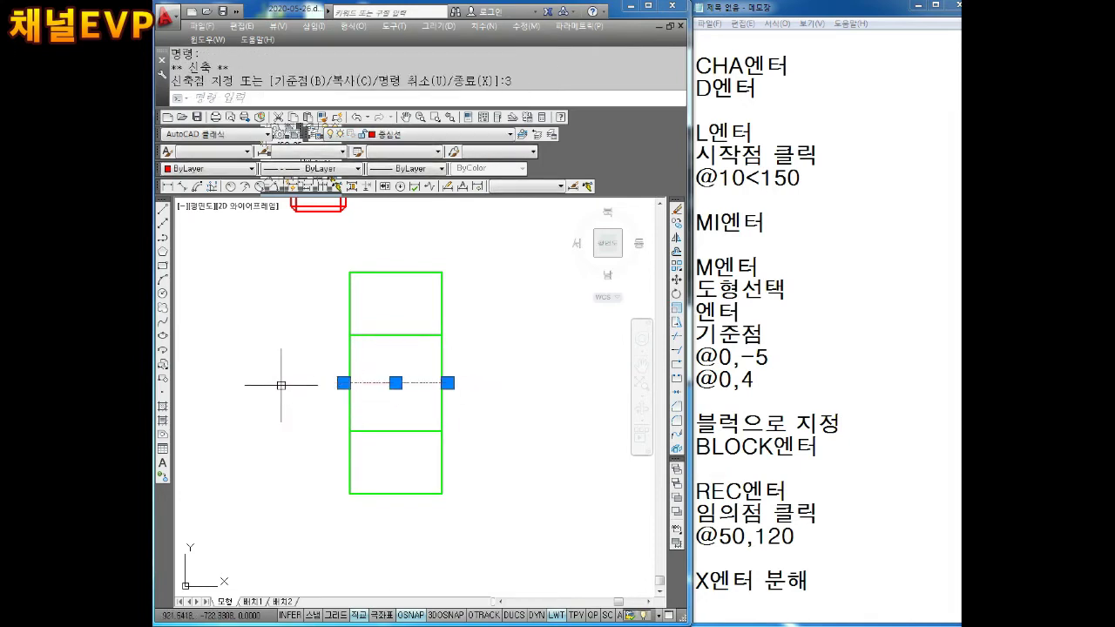
key("Escape")
type("B")
key("Return")
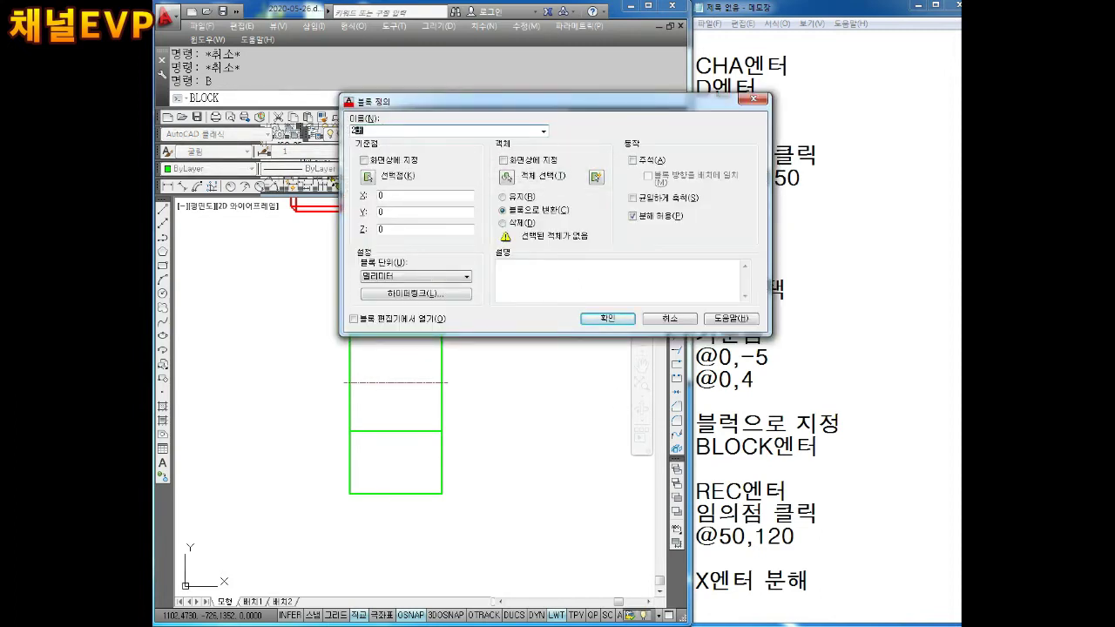
Create the block with base point at the centre line's midpoint, including the rectangle and centre line (7 objects).
left_click(369, 177)
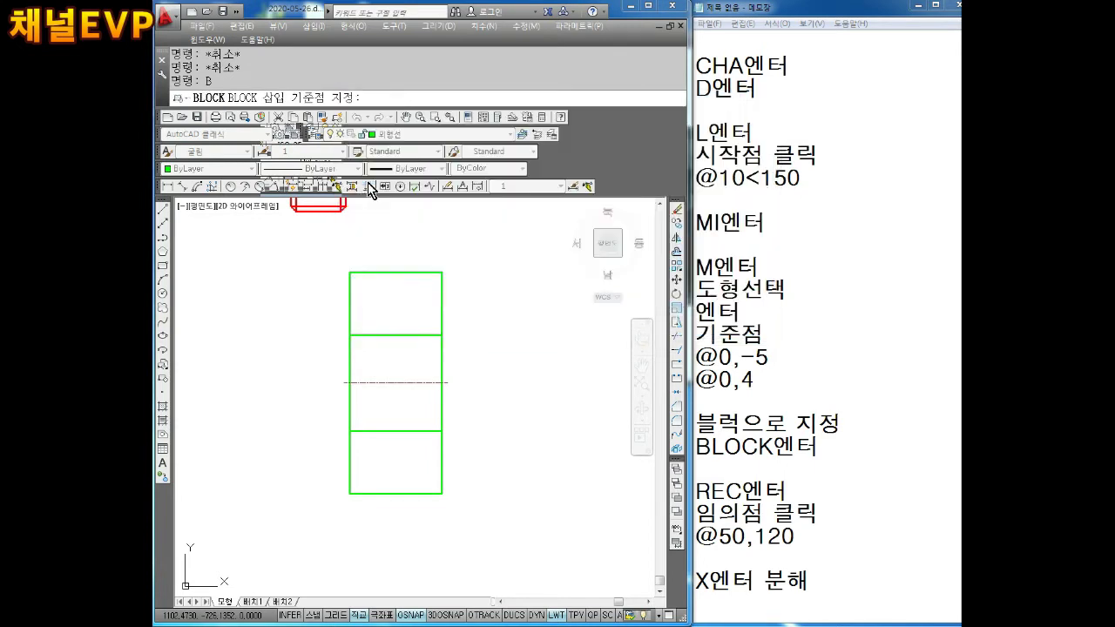
left_click(395, 381)
left_click(508, 177)
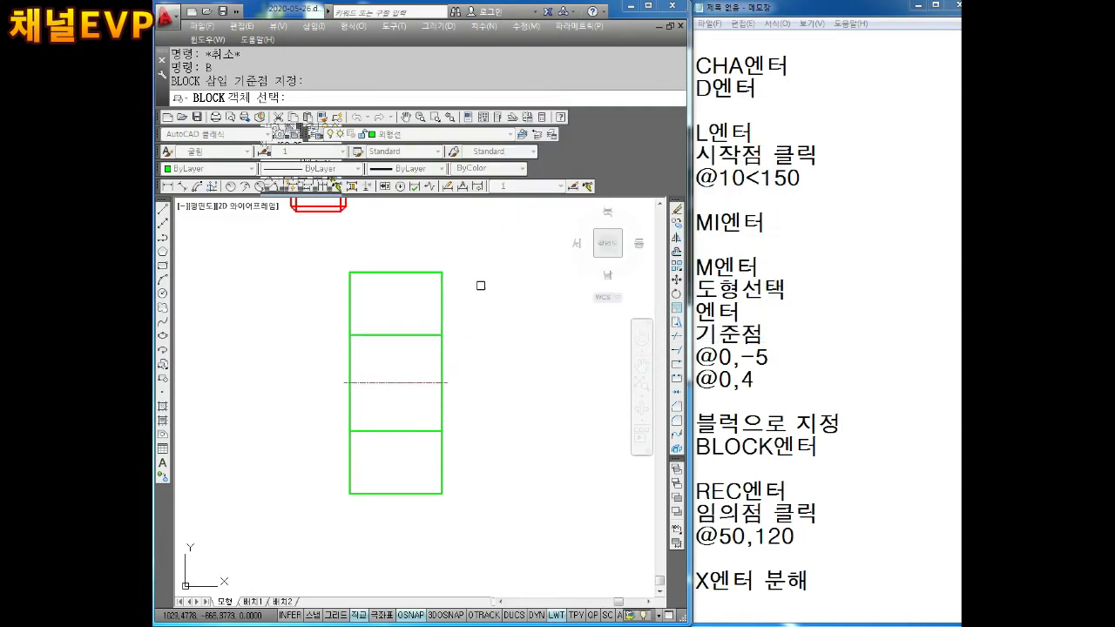
left_click(480, 253)
left_click(310, 527)
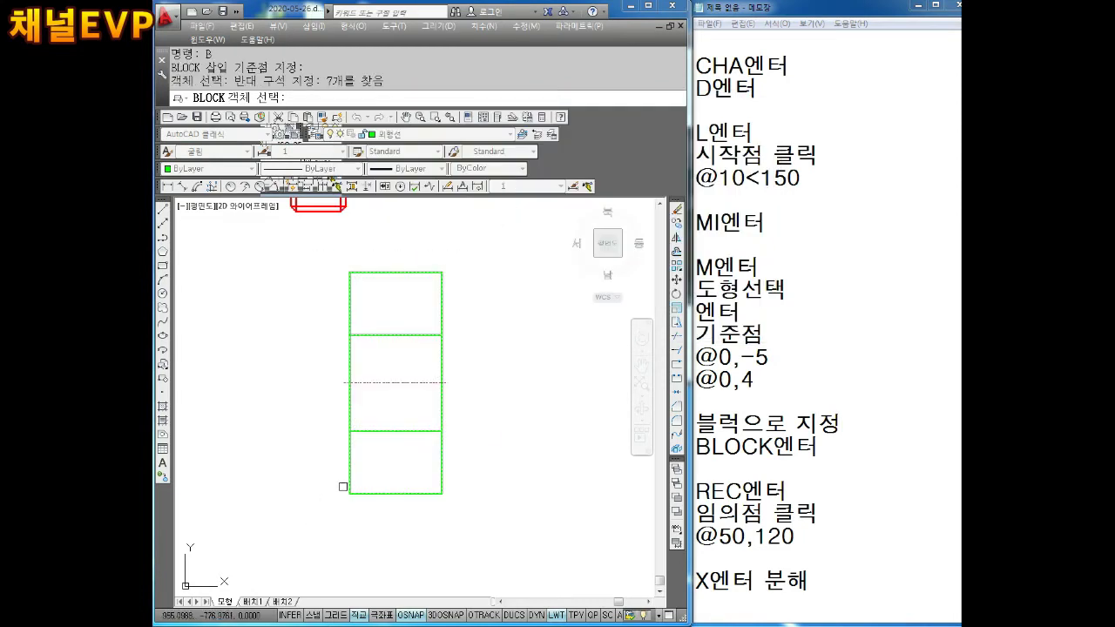
key("Return")
left_click(607, 319)
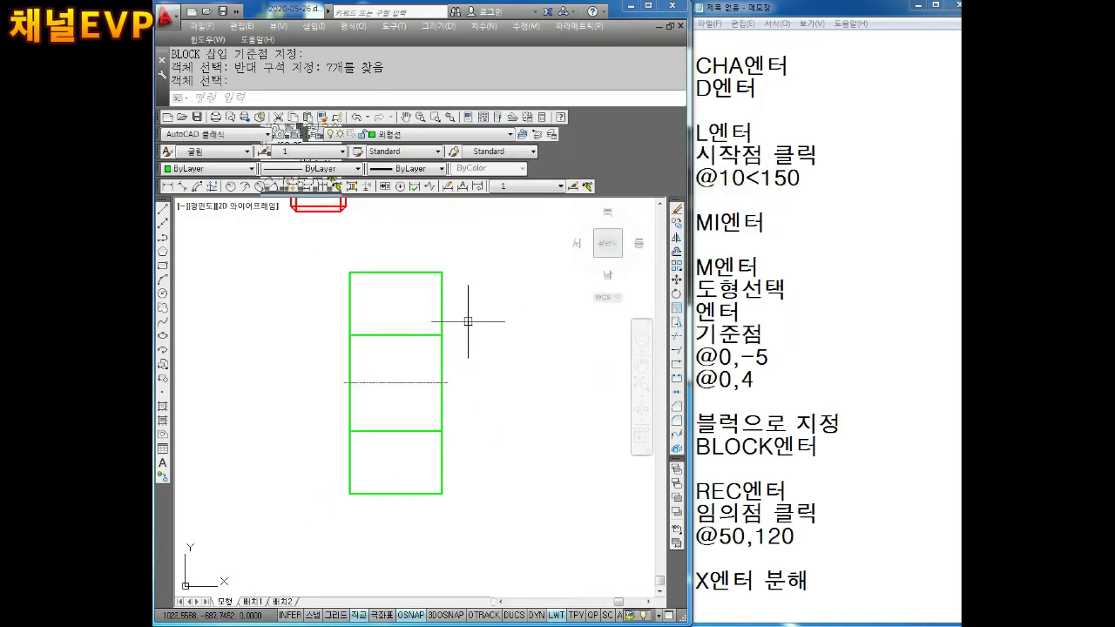
left_click(468, 322)
key("Escape")
scroll(414, 288, "down", 3)
mouse_move(414, 288)
middle_mouse_down()
mouse_move(406, 357)
mouse_move(403, 341)
middle_mouse_up()
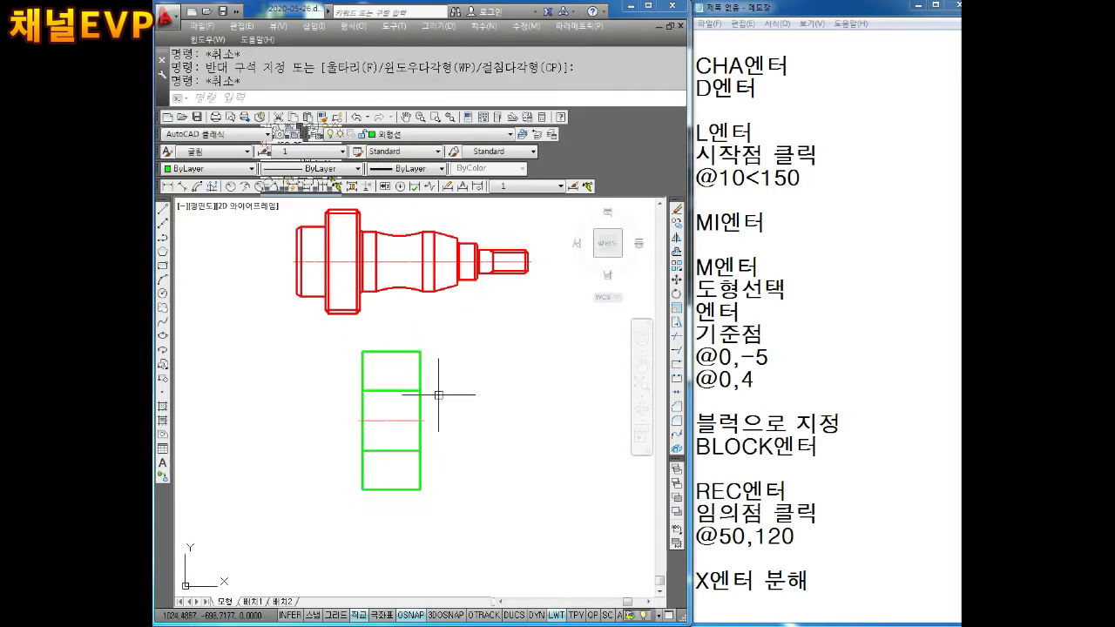
middle_click_drag(400, 413, 415, 425)
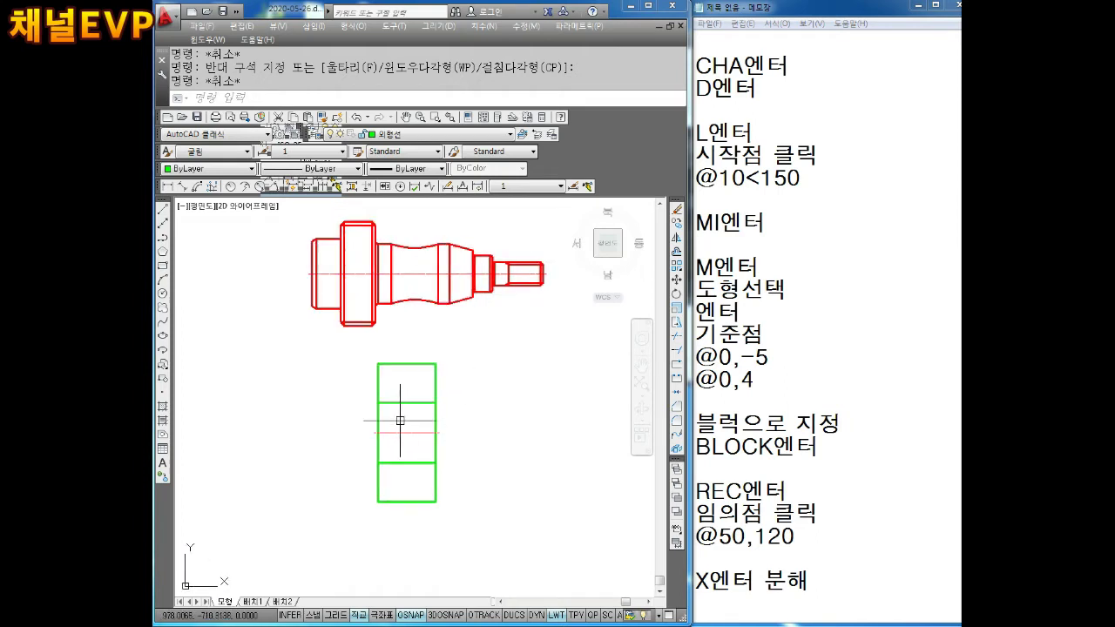
key("Escape")
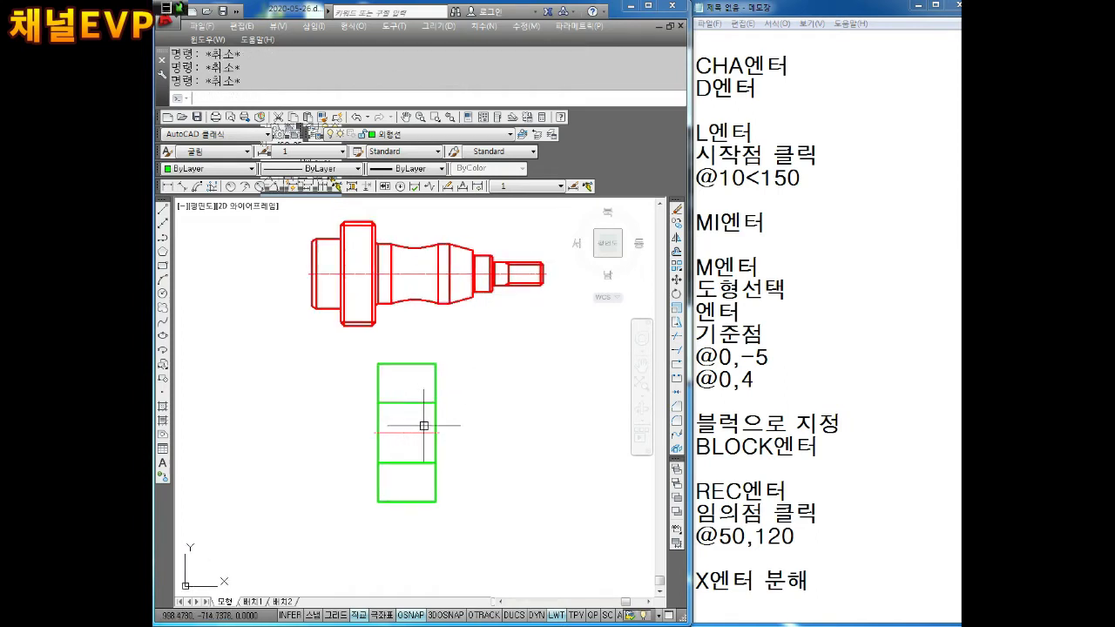
scroll(400, 427, "up", 2)
scroll(396, 427, "down", 2)
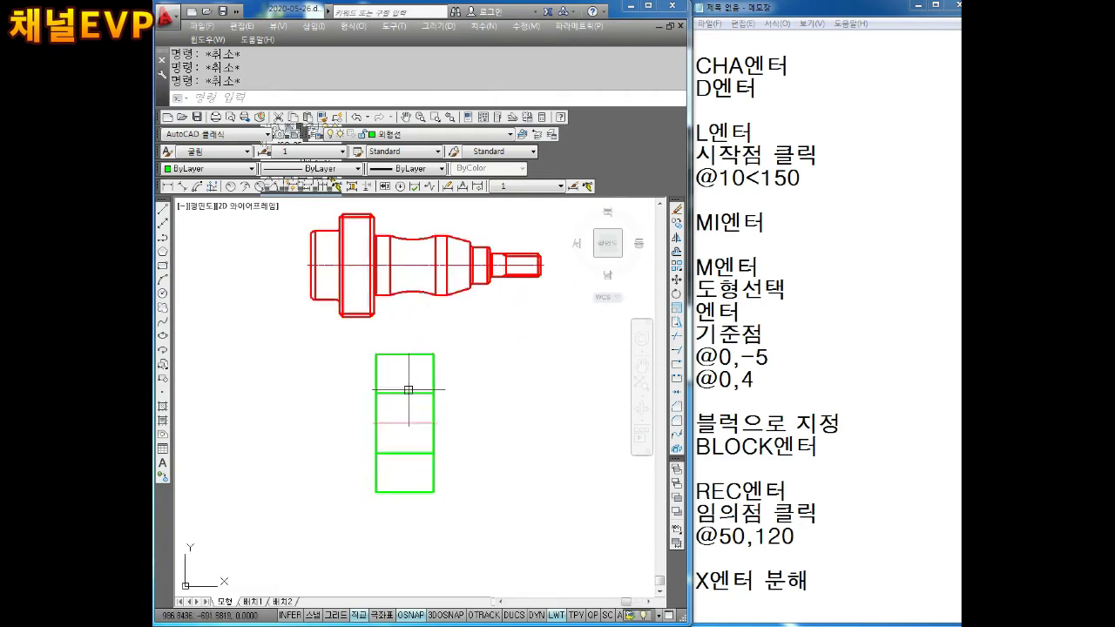
middle_click_drag(409, 390, 413, 380)
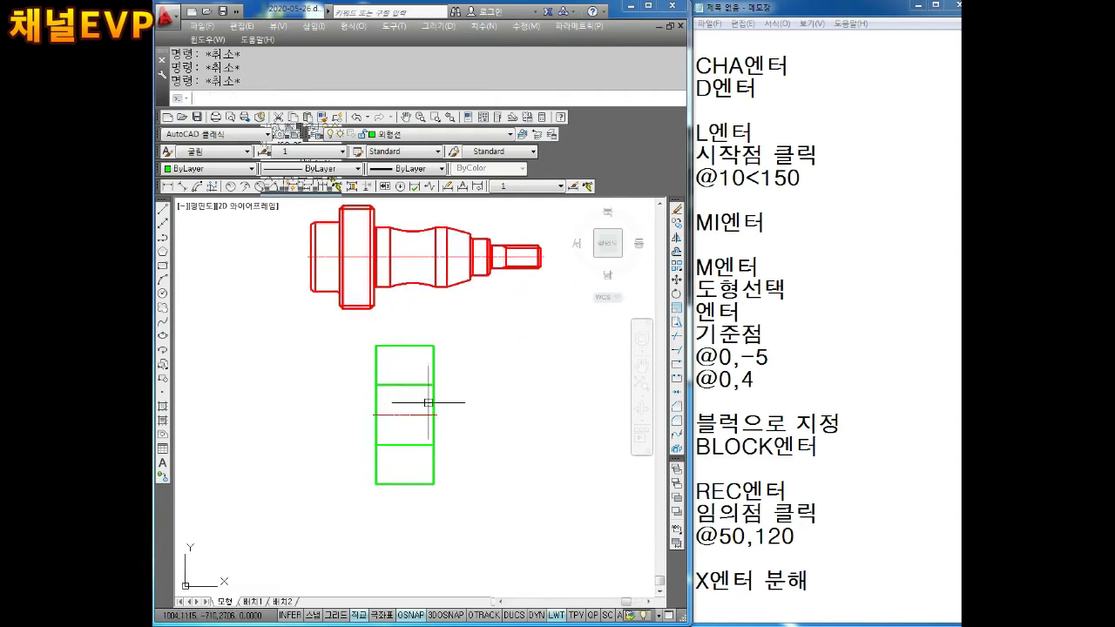
type("M")
key("Return")
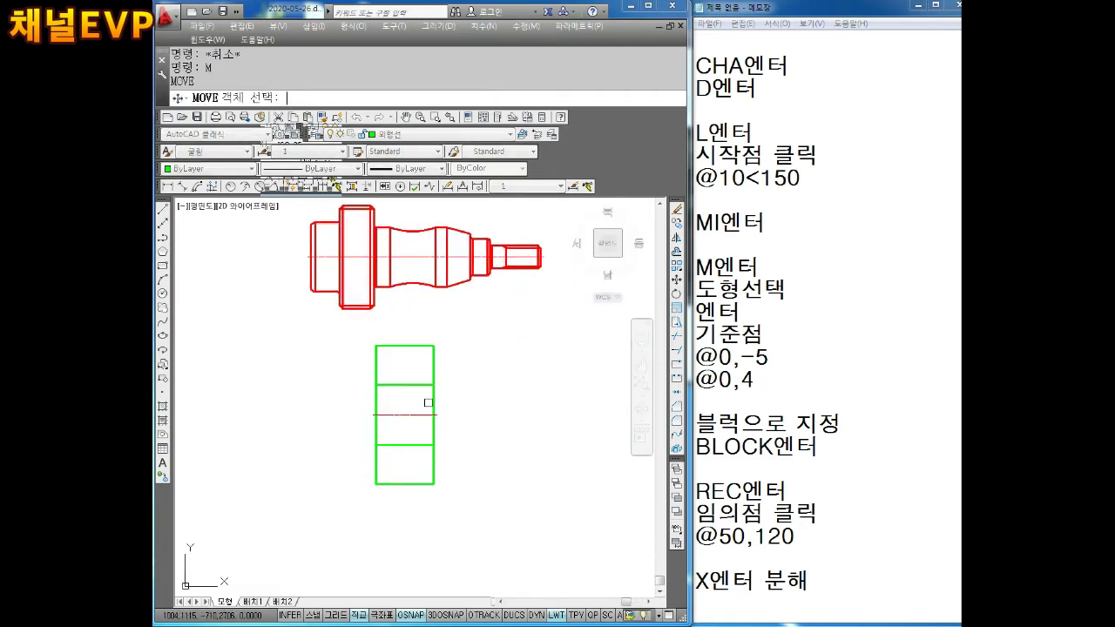
left_click(376, 419)
key("Return")
scroll(378, 419, "up", 4)
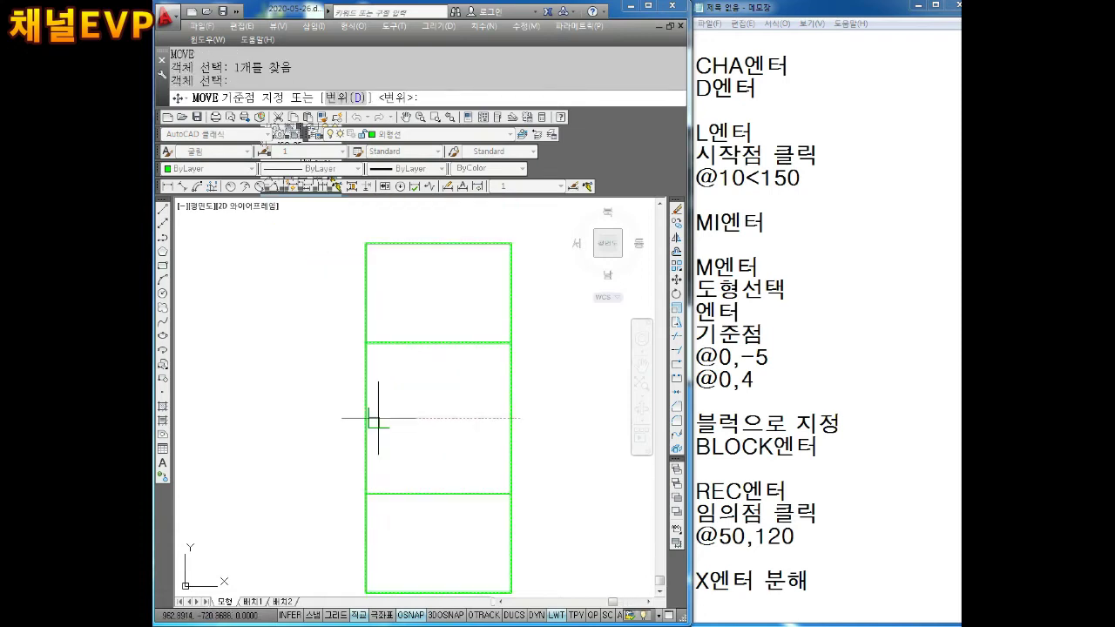
scroll(357, 419, "up", 2)
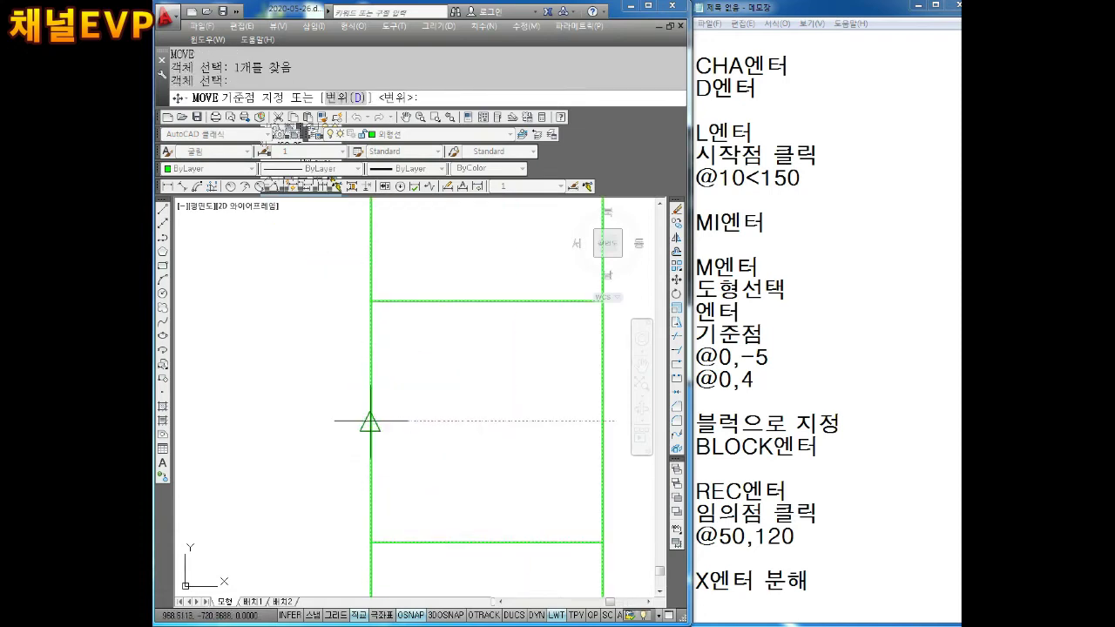
left_click(370, 421)
scroll(404, 316, "down", 3)
scroll(366, 349, "down", 2)
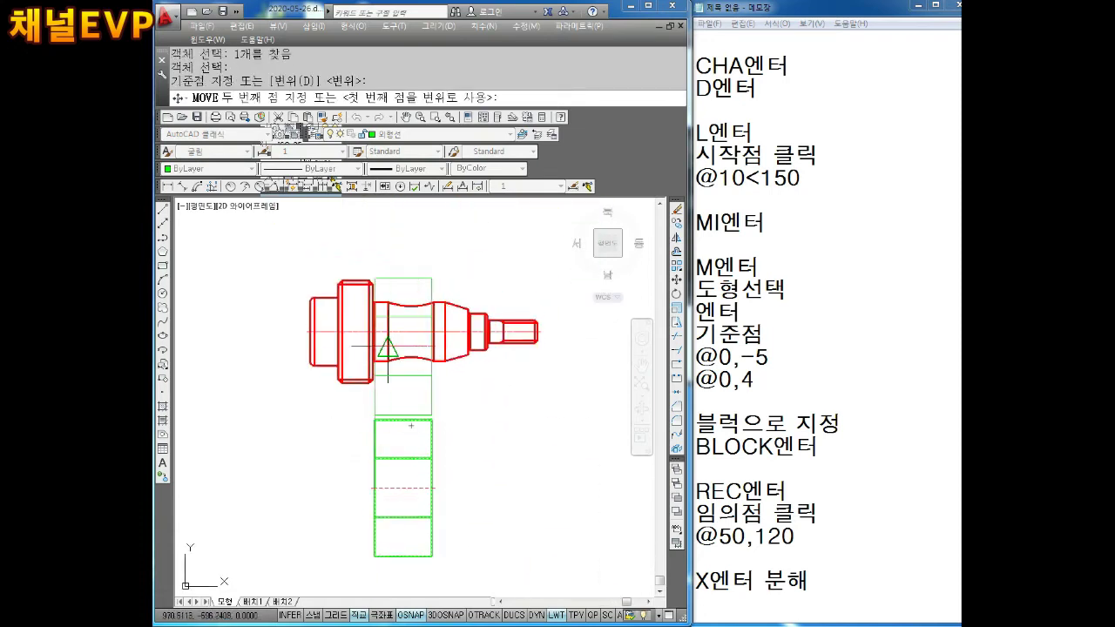
key("F8")
scroll(374, 353, "up", 3)
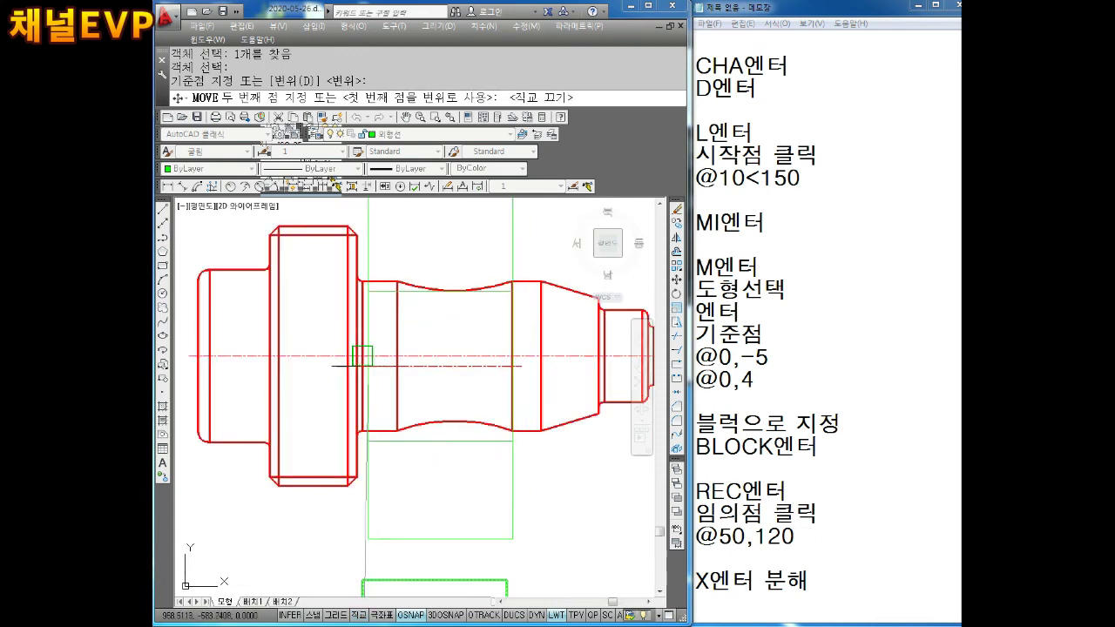
key("Escape")
key("Escape")
scroll(409, 384, "down", 4)
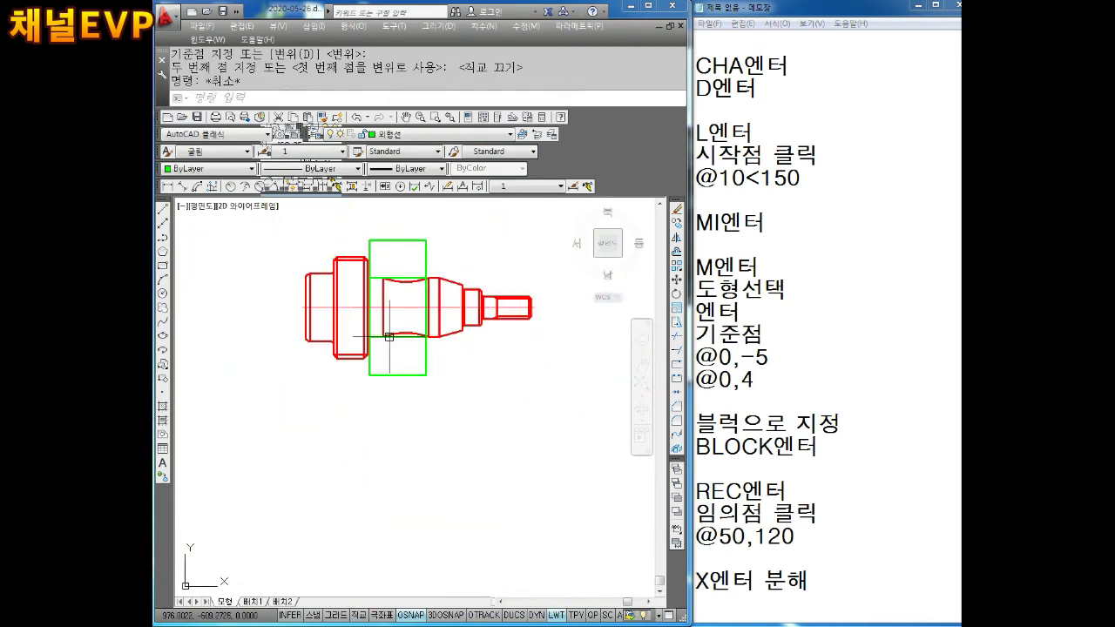
middle_click_drag(435, 407, 429, 467)
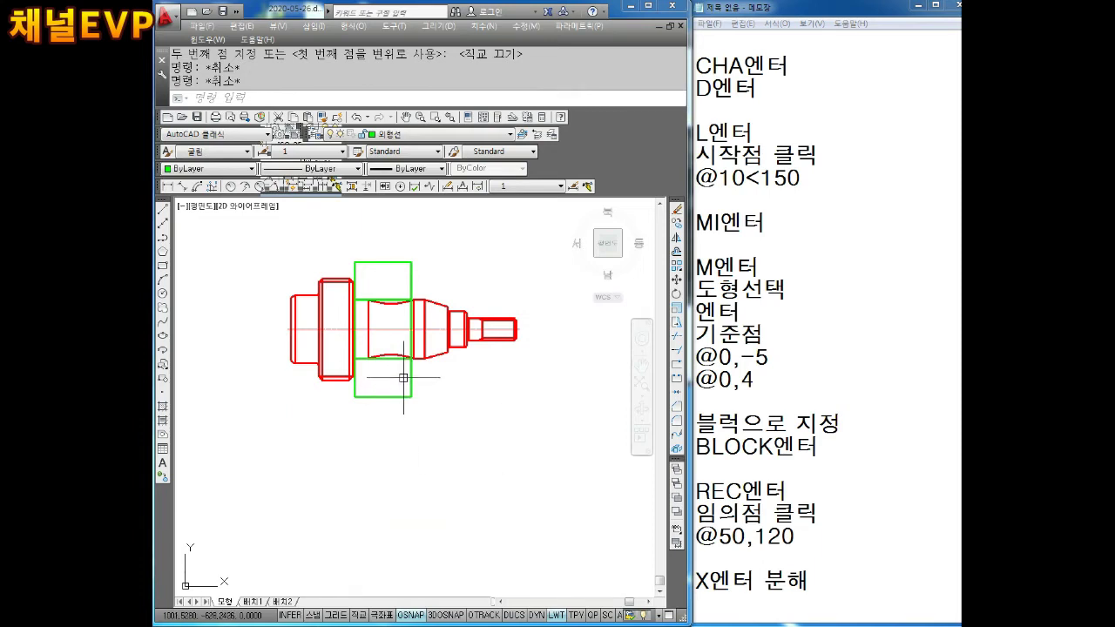
middle_click_drag(400, 306, 414, 365)
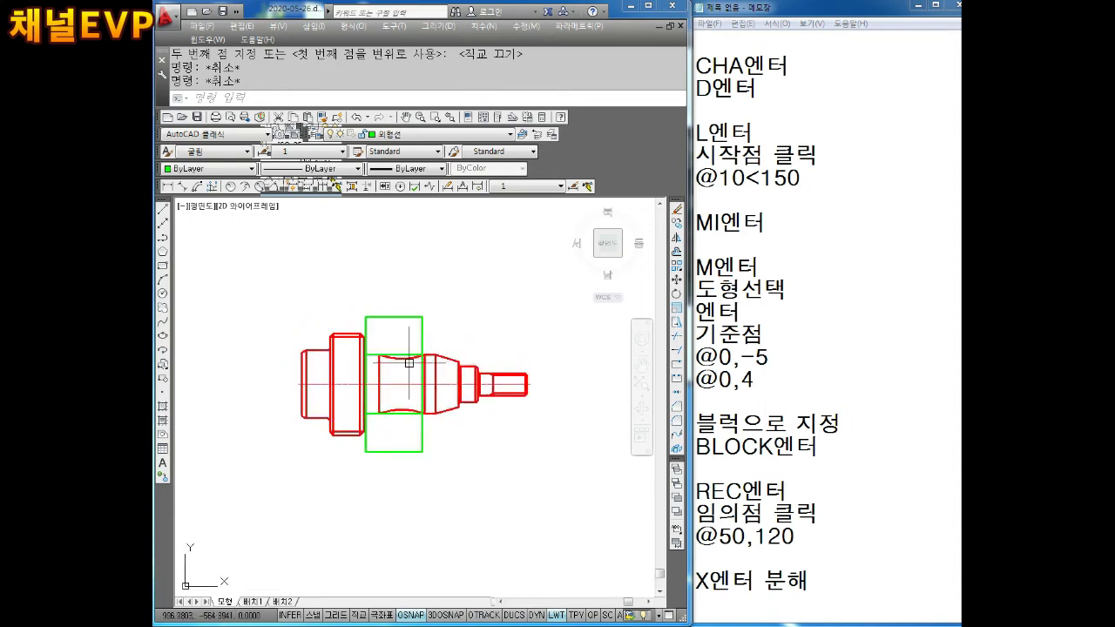
key("Escape")
scroll(416, 357, "up", 1)
scroll(418, 348, "up", 1)
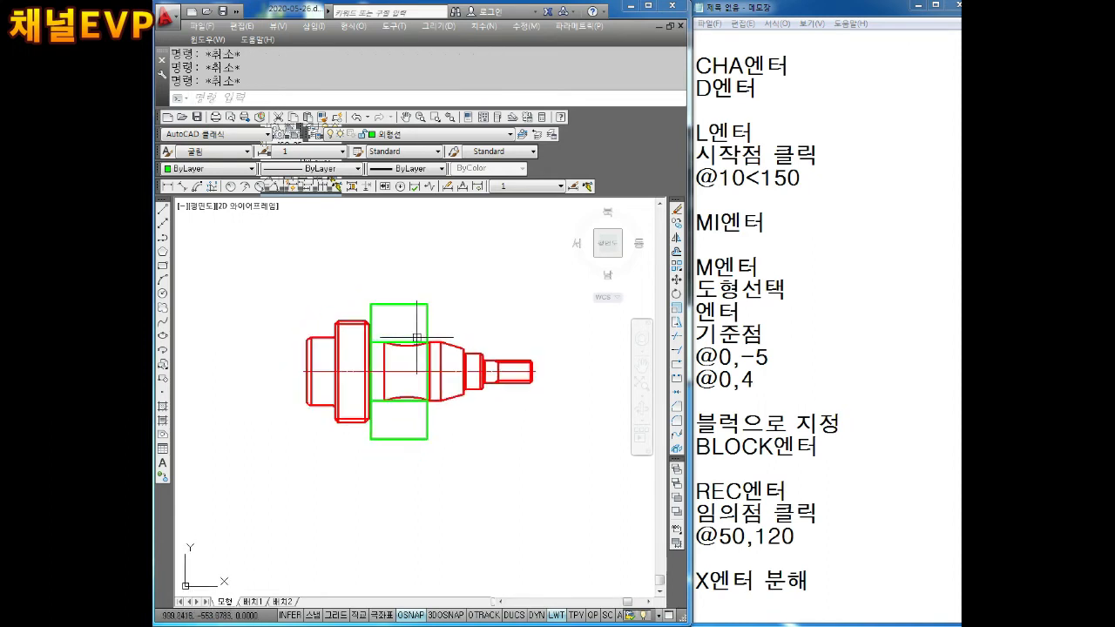
scroll(421, 340, "up", 1)
scroll(421, 338, "down", 2)
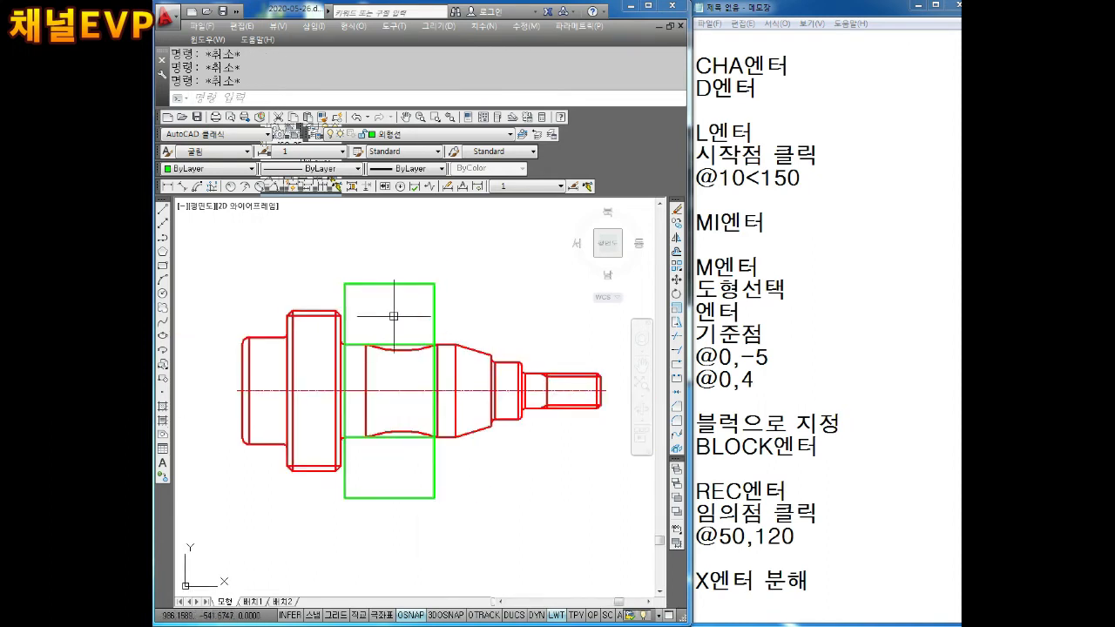
Add a QLEADER note '2번부품' pointing into the green box.
left_click(347, 194)
left_click(409, 309)
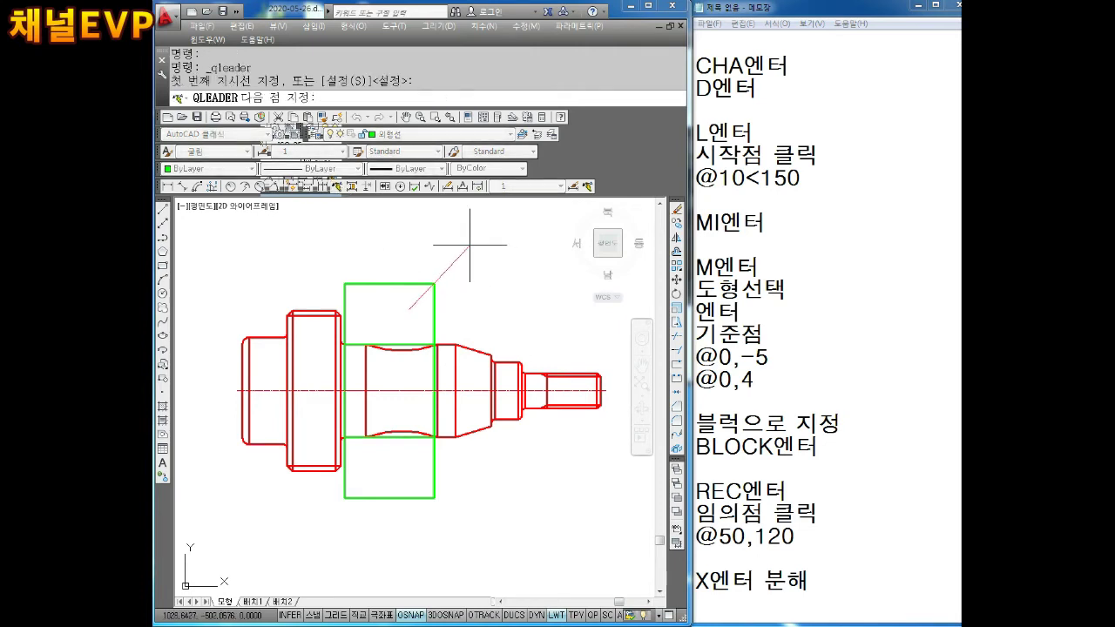
left_click(469, 246)
key("Return")
key("Return")
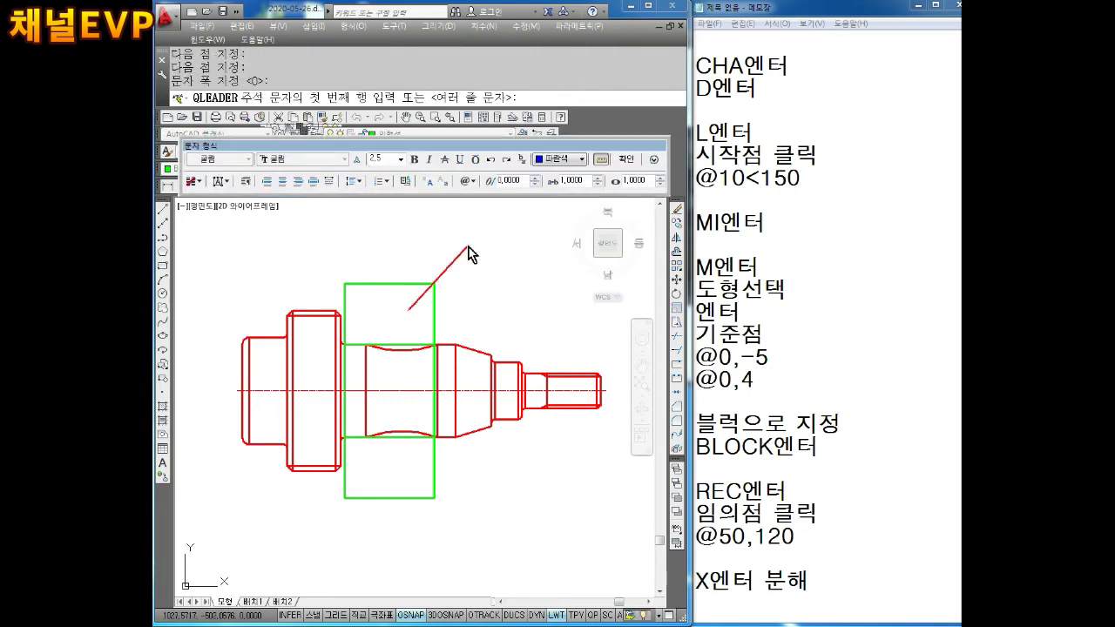
key("Return")
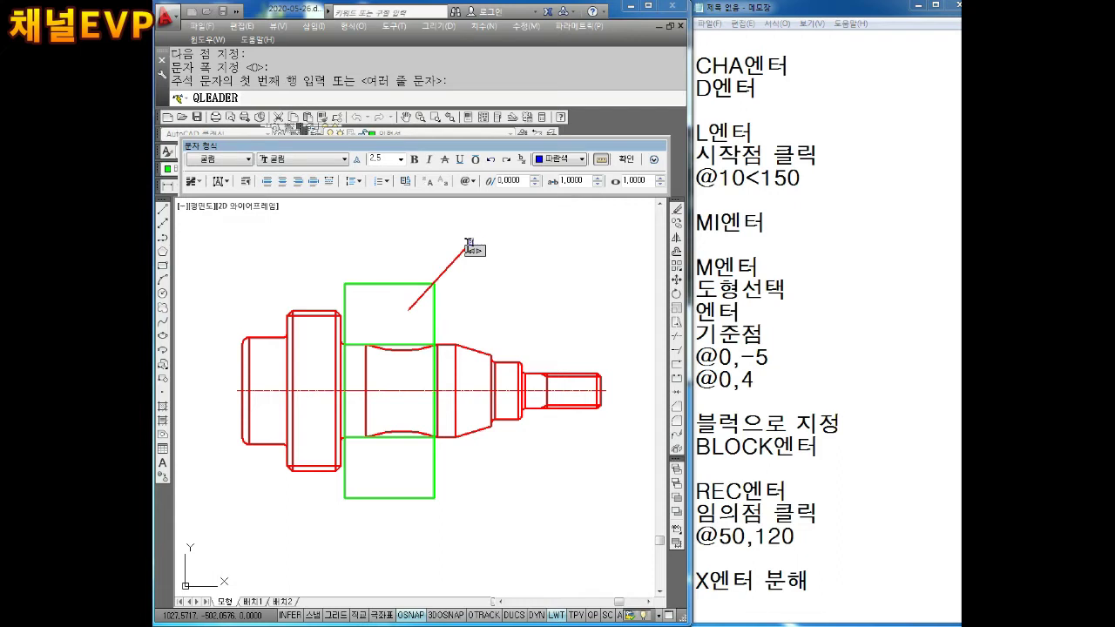
key("Escape")
key("Escape")
key("Escape")
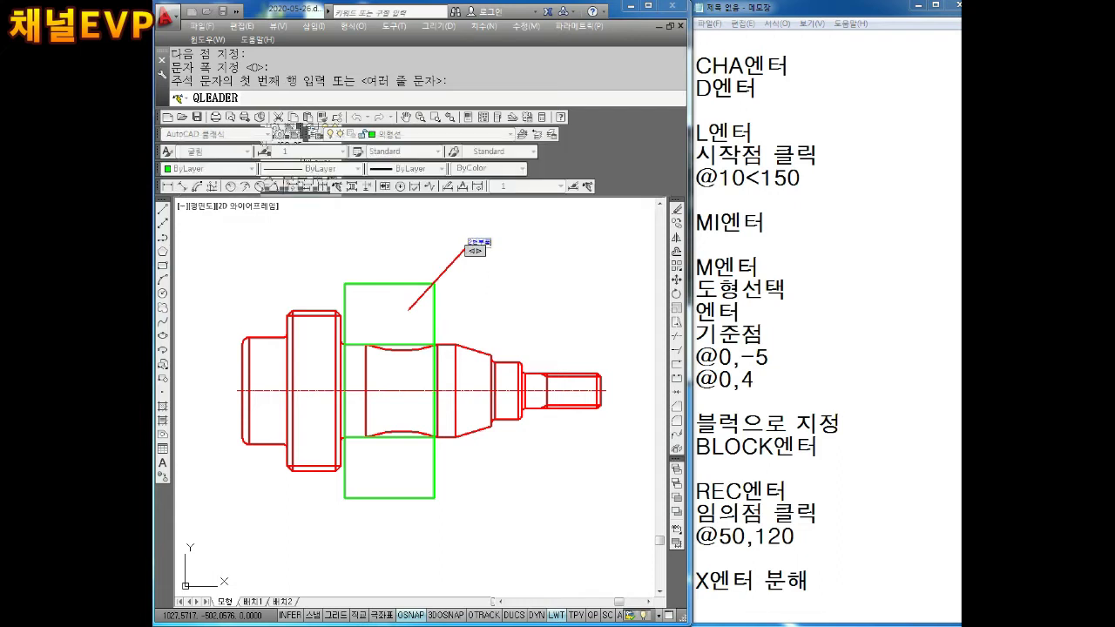
Add a QLEADER note '1번부품' pointing at the tapered shaft section.
left_click(332, 195)
left_click(473, 369)
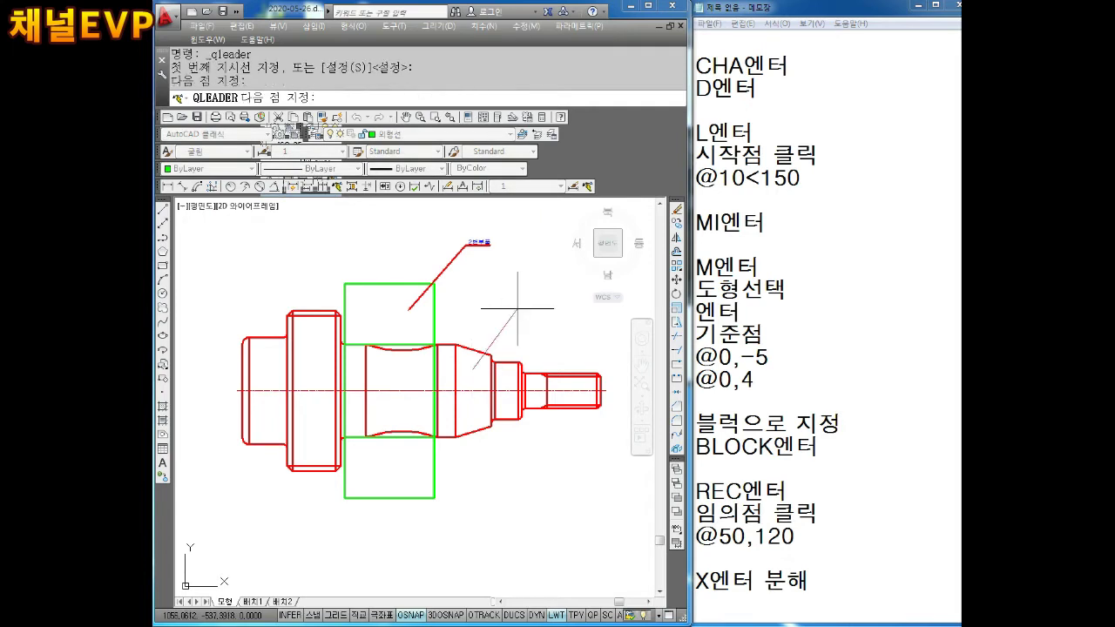
left_click(518, 308)
key("Return")
key("Return")
key("Return")
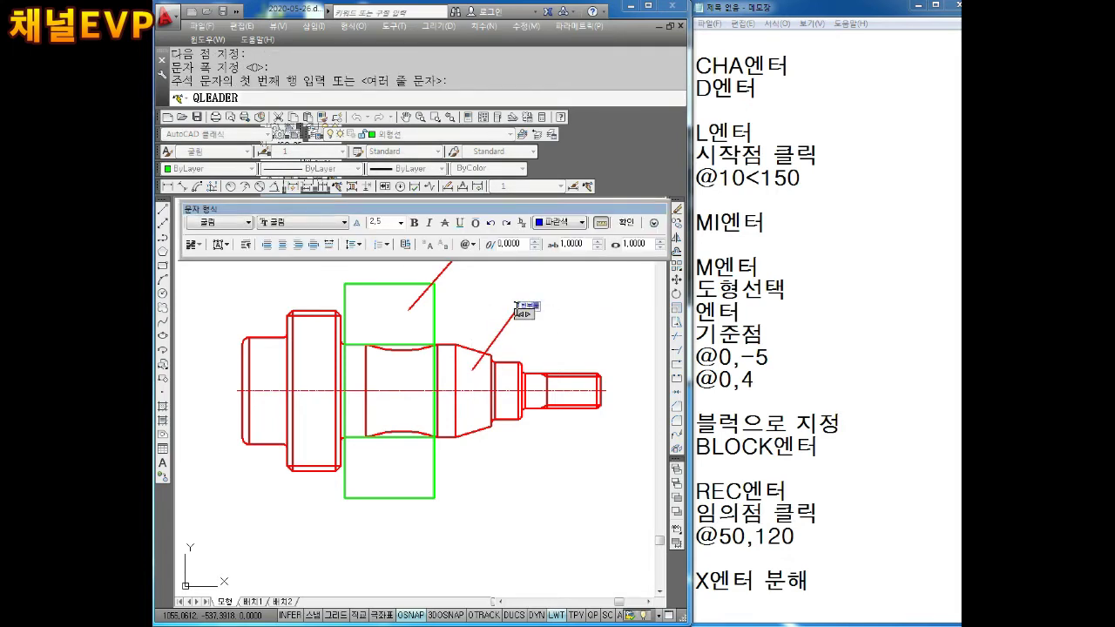
key("Escape")
key("Escape")
middle_click_drag(490, 295, 476, 335)
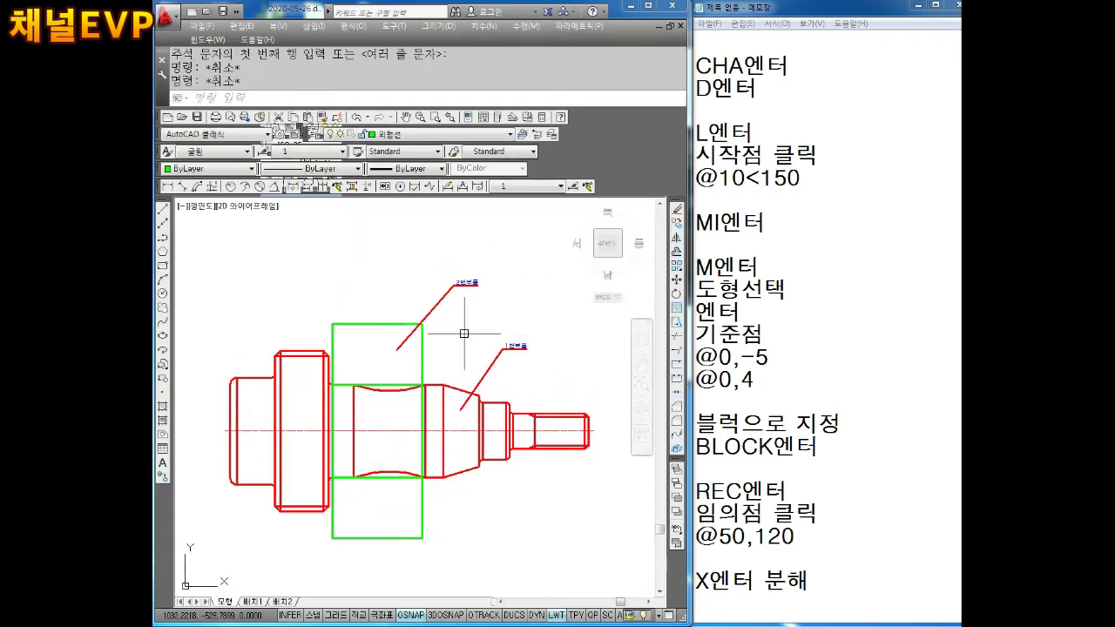
scroll(462, 312, "up", 2)
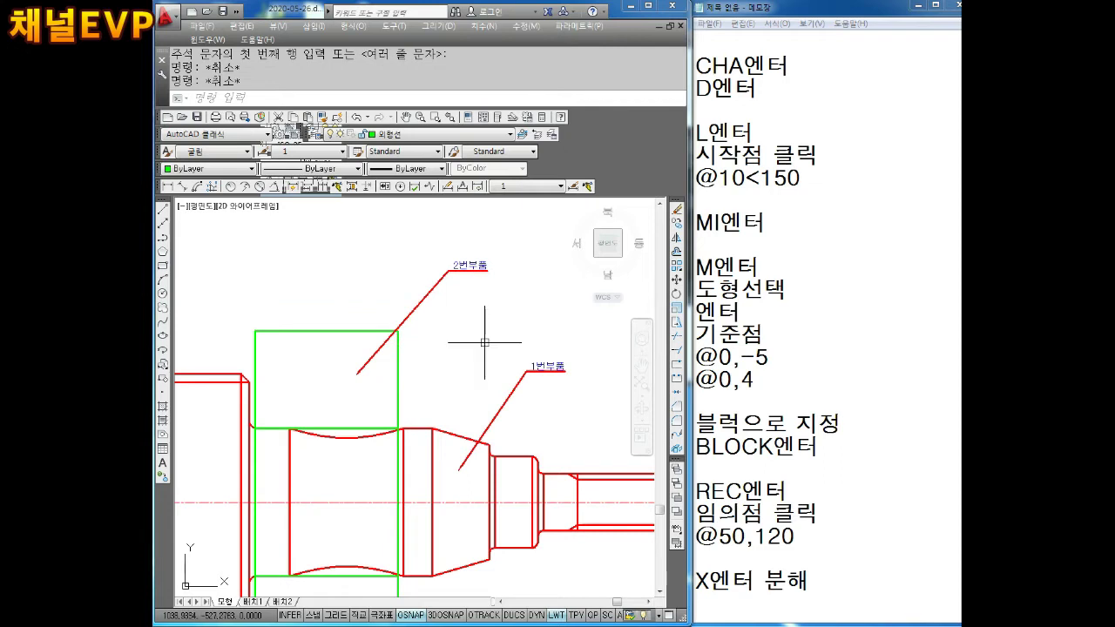
scroll(453, 357, "down", 2)
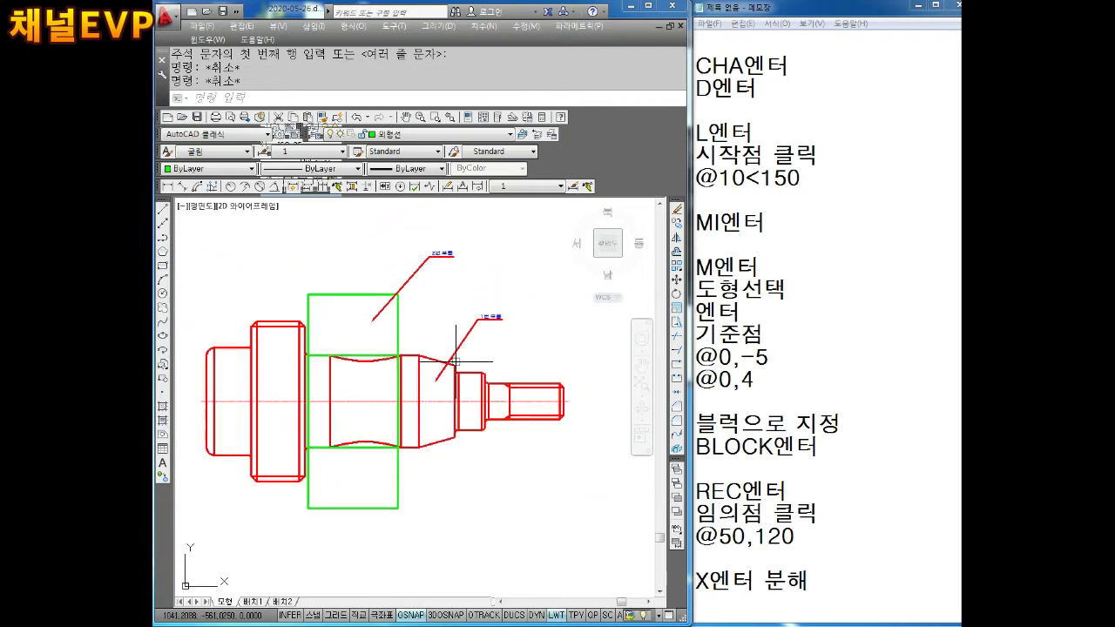
middle_click_drag(455, 360, 487, 344)
key("Escape")
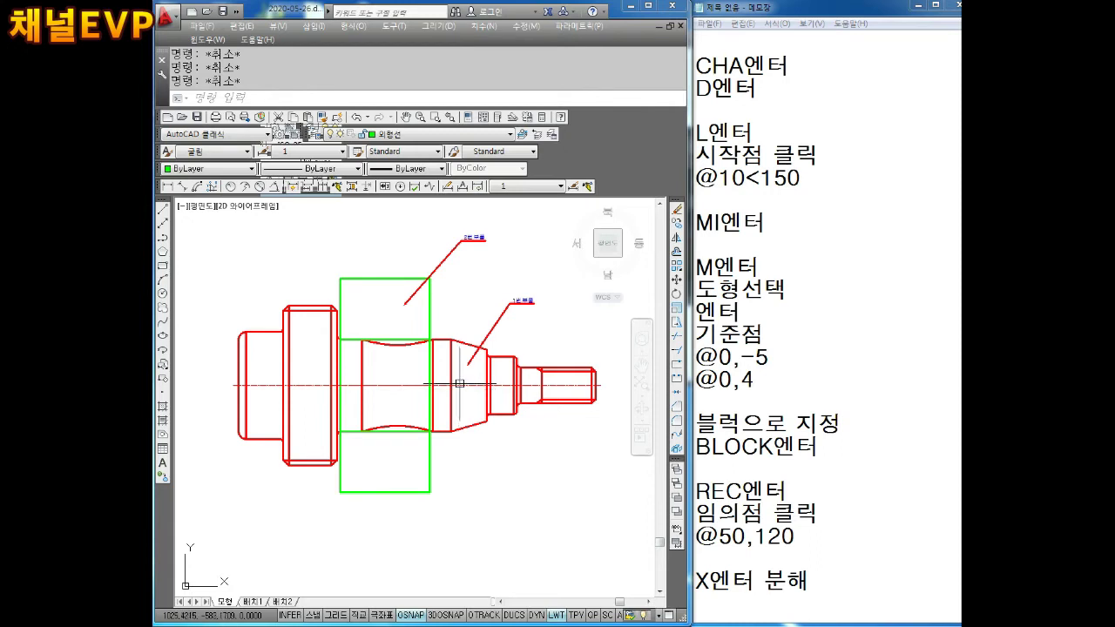
scroll(459, 384, "down", 2)
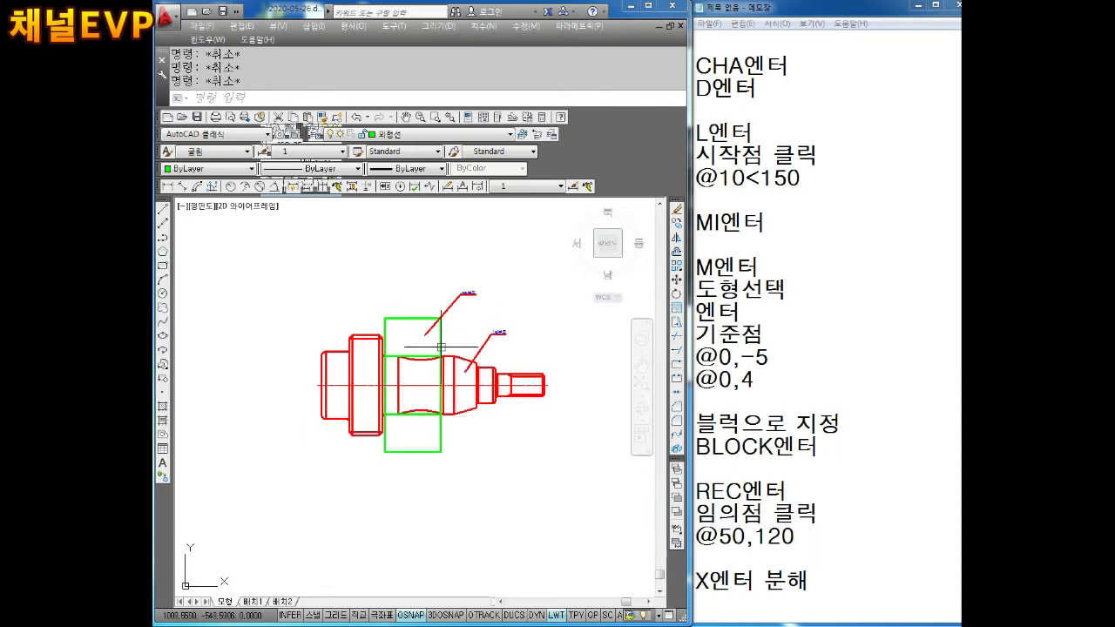
scroll(444, 344, "up", 2)
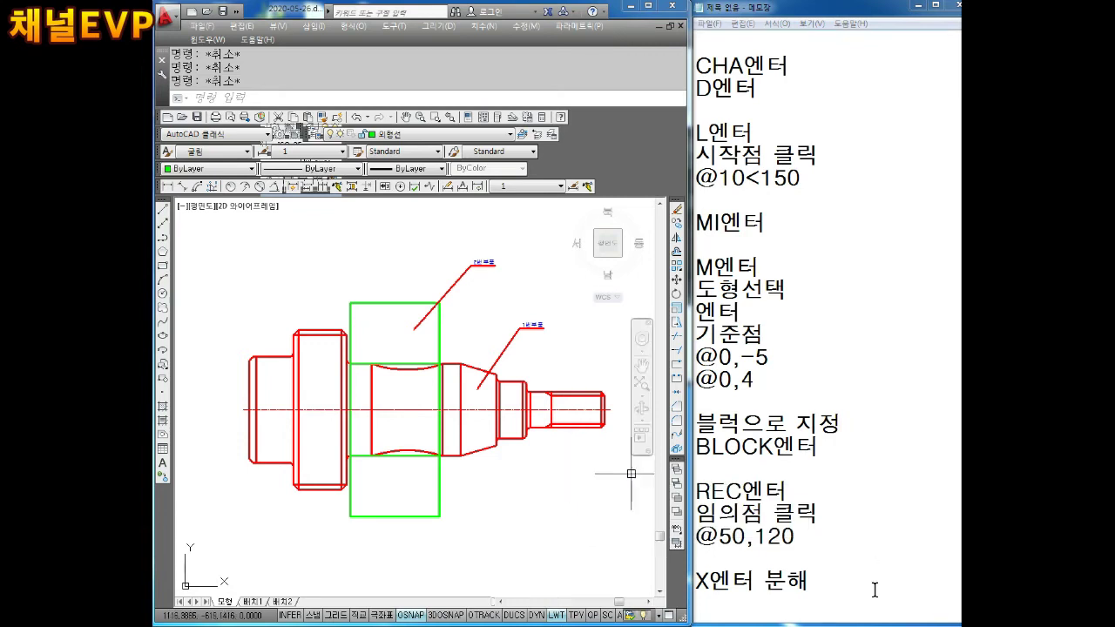
Add the line 'I엔터' below 'X엔터 분해' in the Notepad notes.
left_click(806, 577)
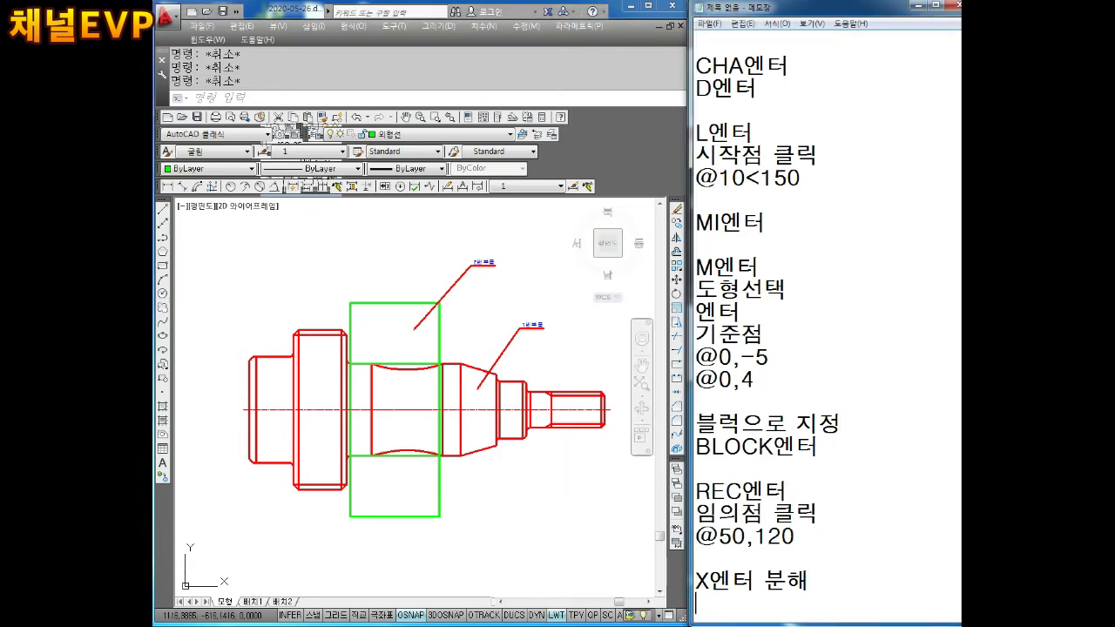
key("Return")
key("Return")
key("Return")
key("Return")
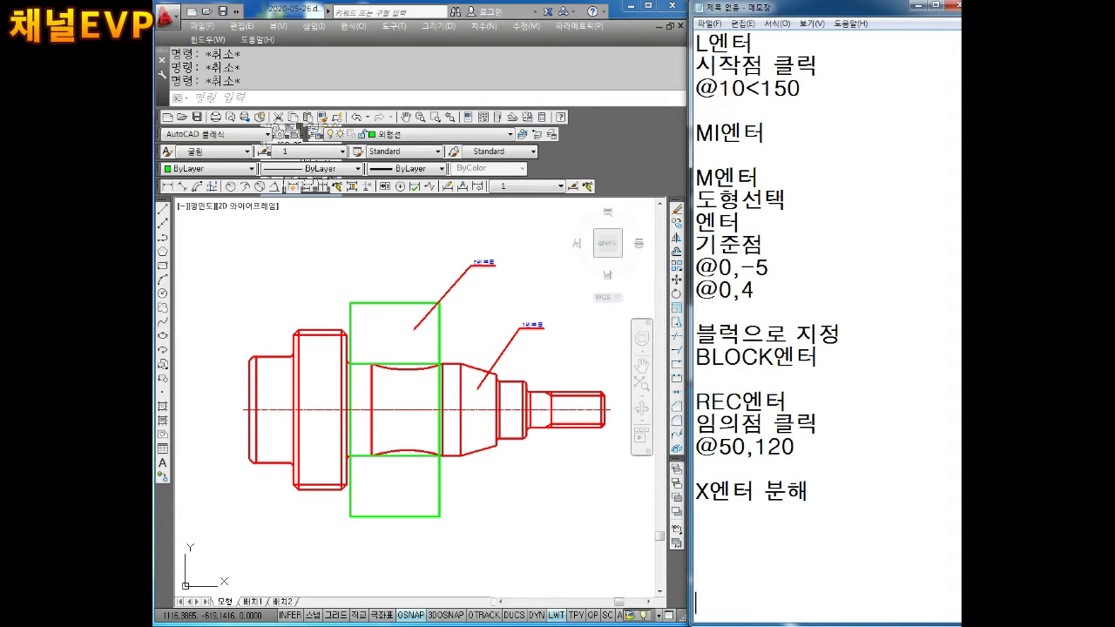
key("Return")
key("Return")
key("Return")
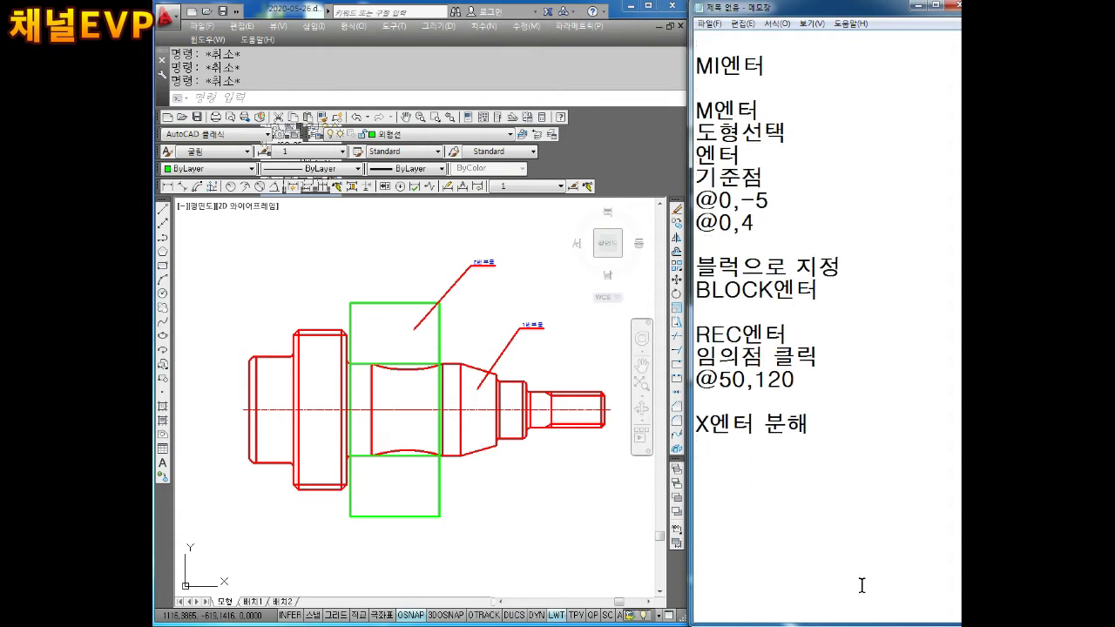
type("I엔ㅌ")
left_click(575, 497)
middle_click_drag(514, 478, 502, 480)
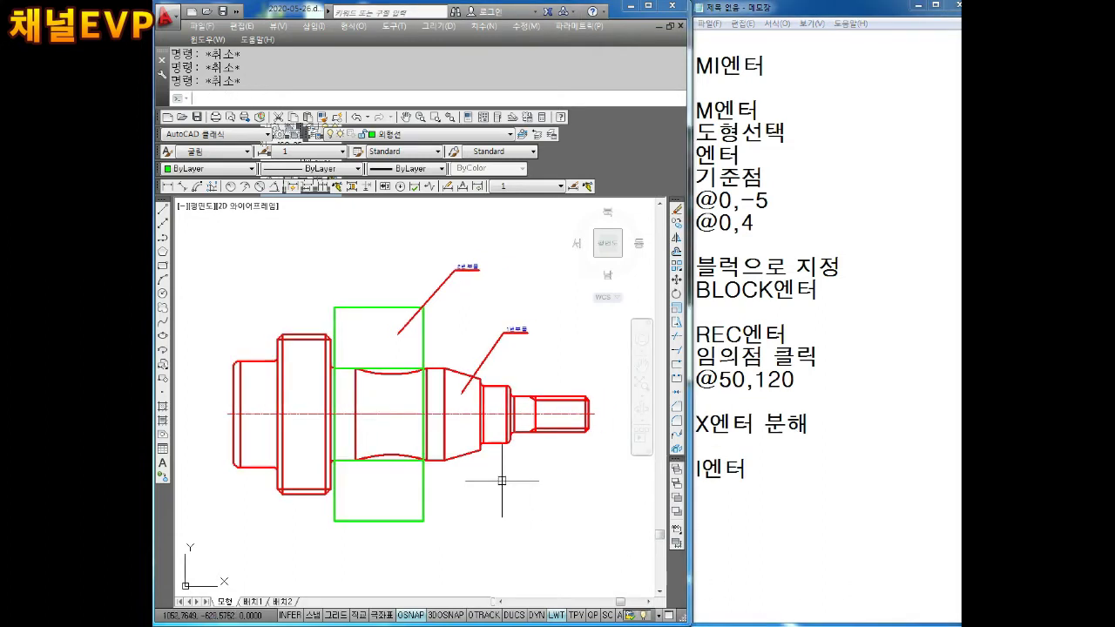
Insert the green rectangle block to the right of the shaft.
type("le")
key("Return")
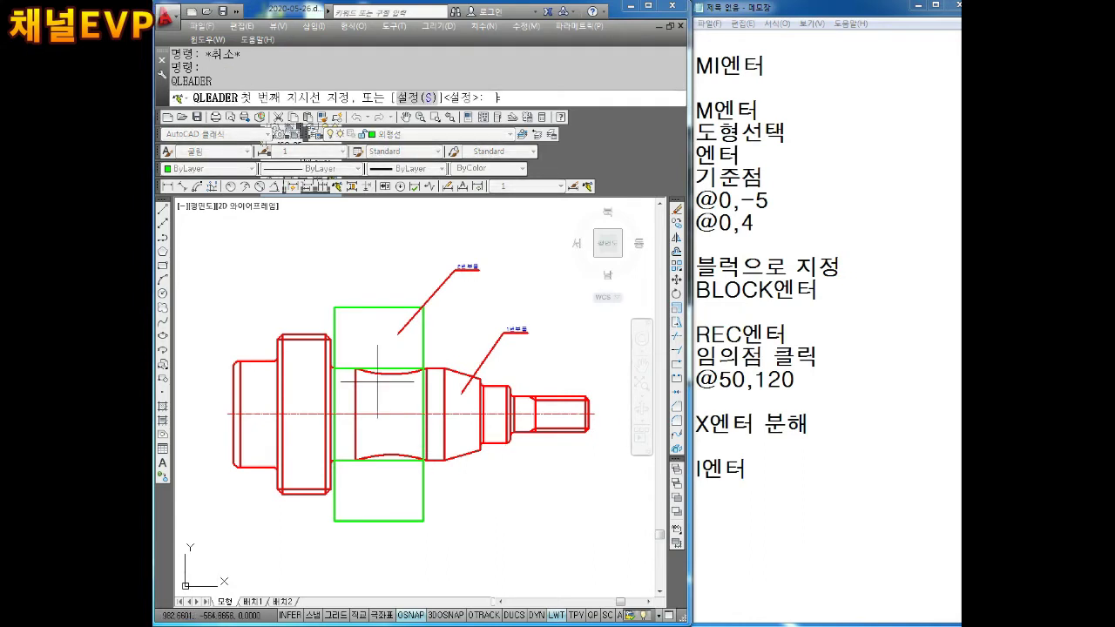
key("Escape")
key("Escape")
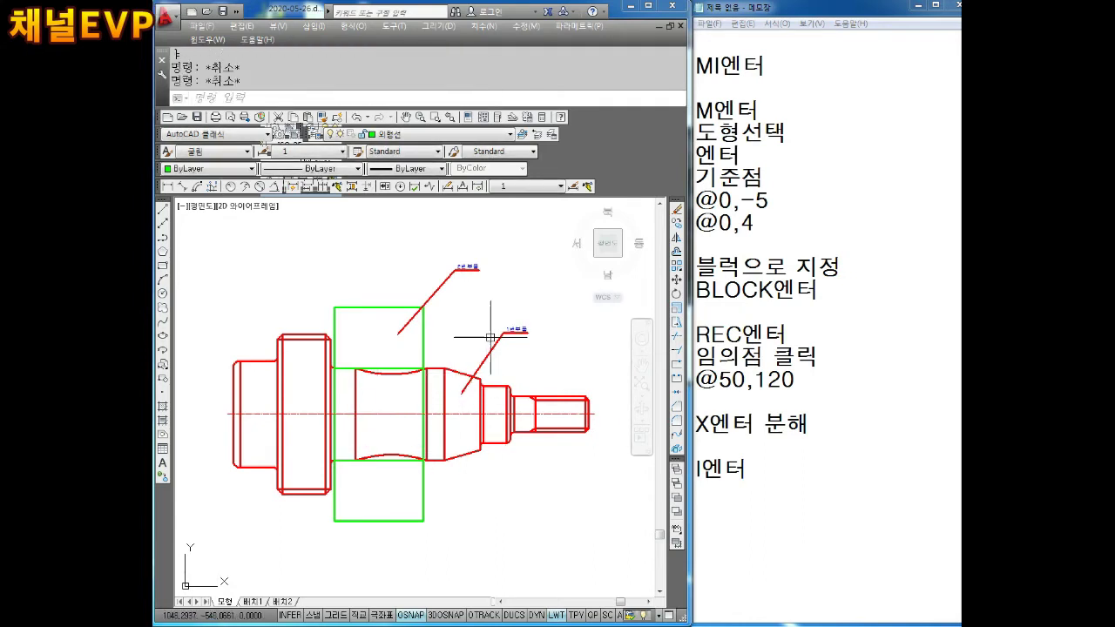
type("i")
key("Return")
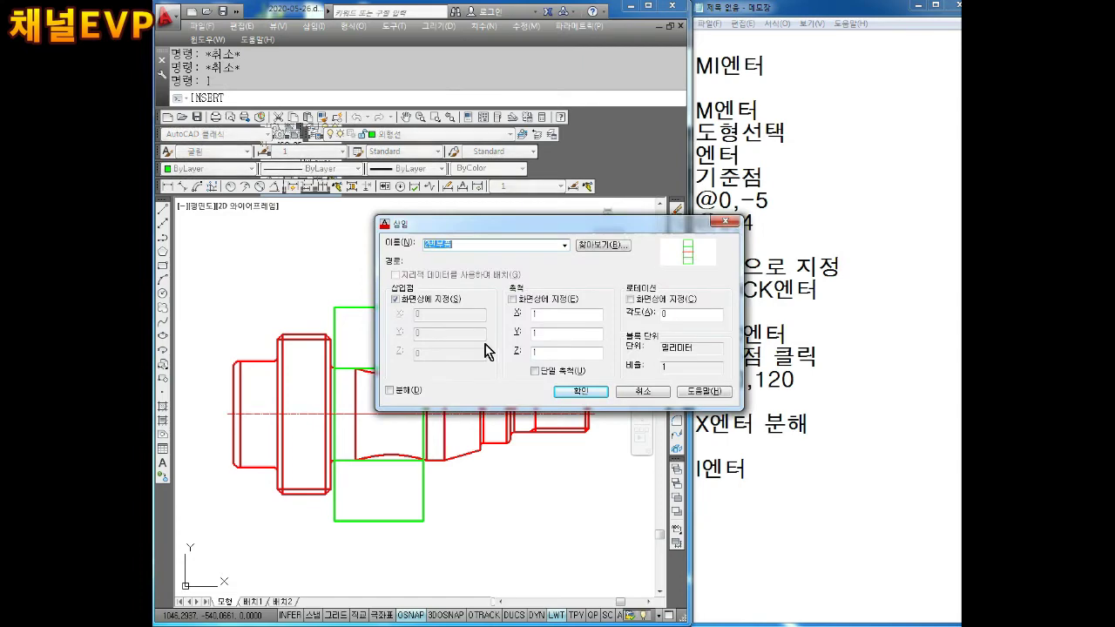
mouse_move(463, 229)
left_mouse_down()
mouse_move(436, 218)
mouse_move(412, 181)
left_mouse_up()
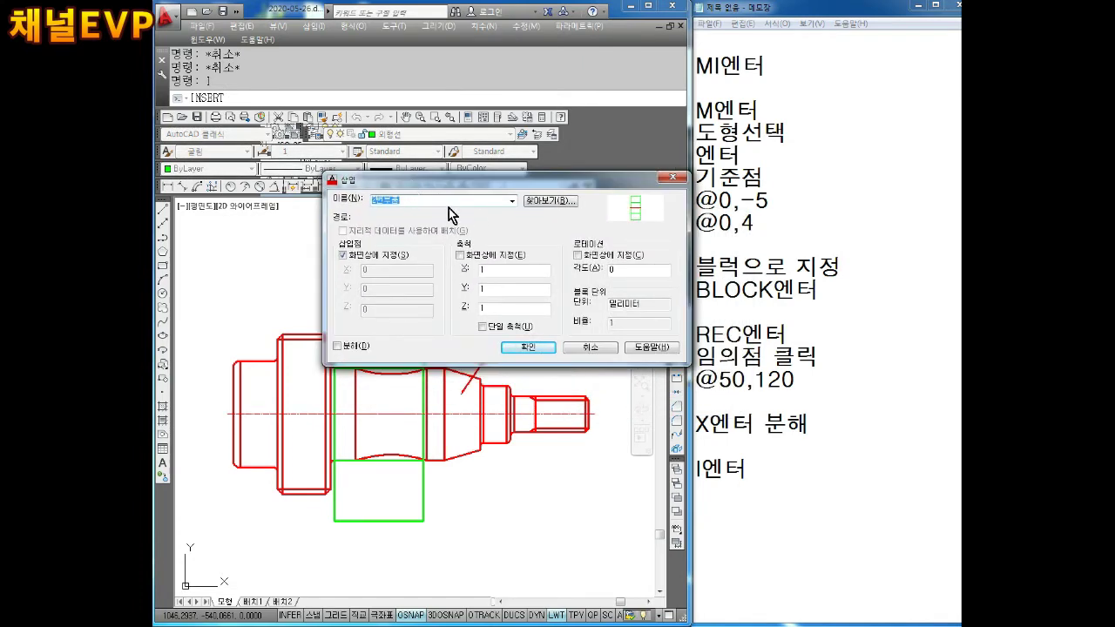
left_click(513, 203)
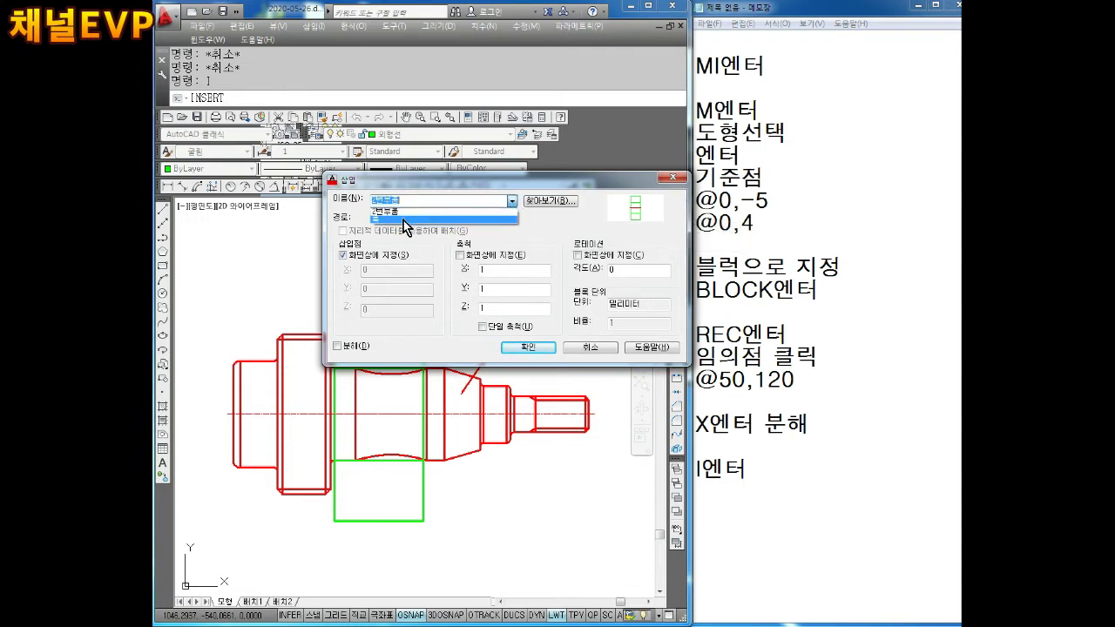
left_click(406, 217)
left_click(513, 202)
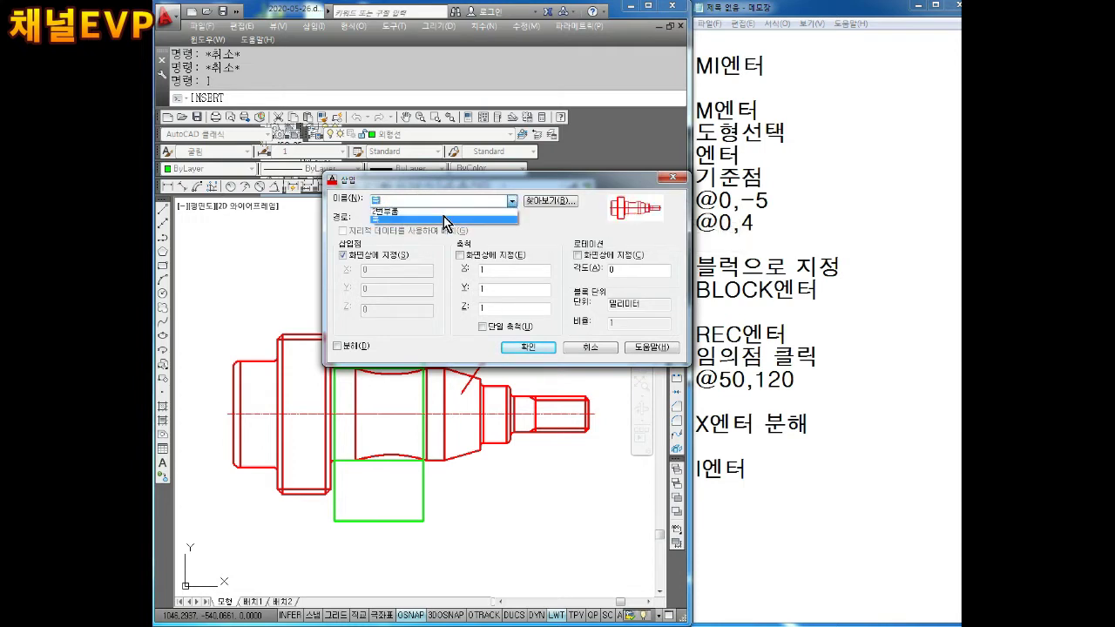
left_click(442, 223)
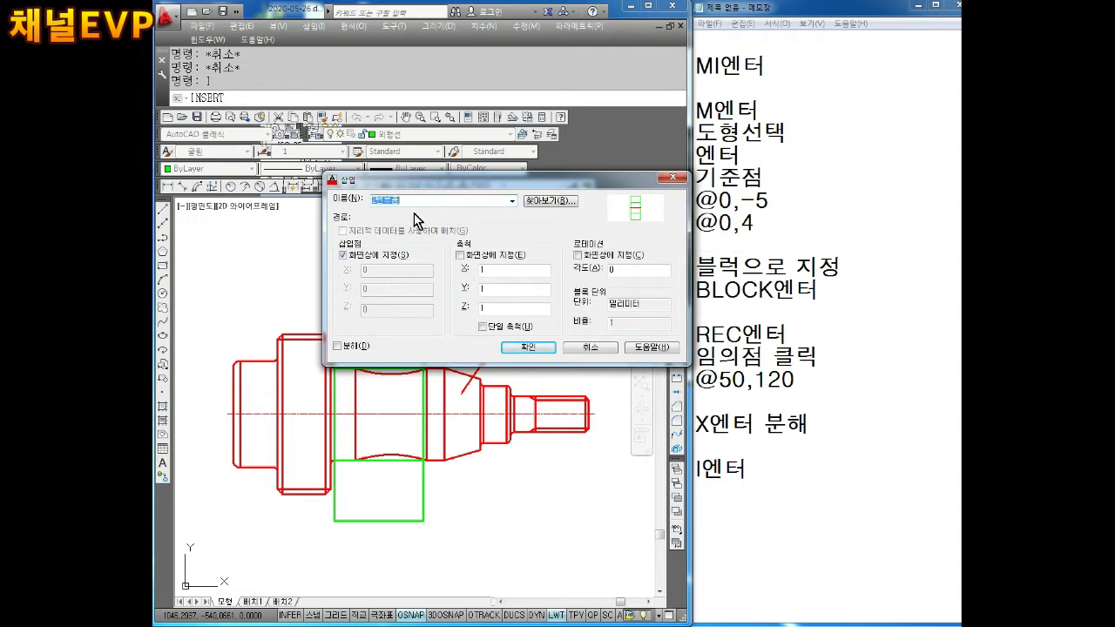
left_click(528, 347)
scroll(407, 300, "down", 2)
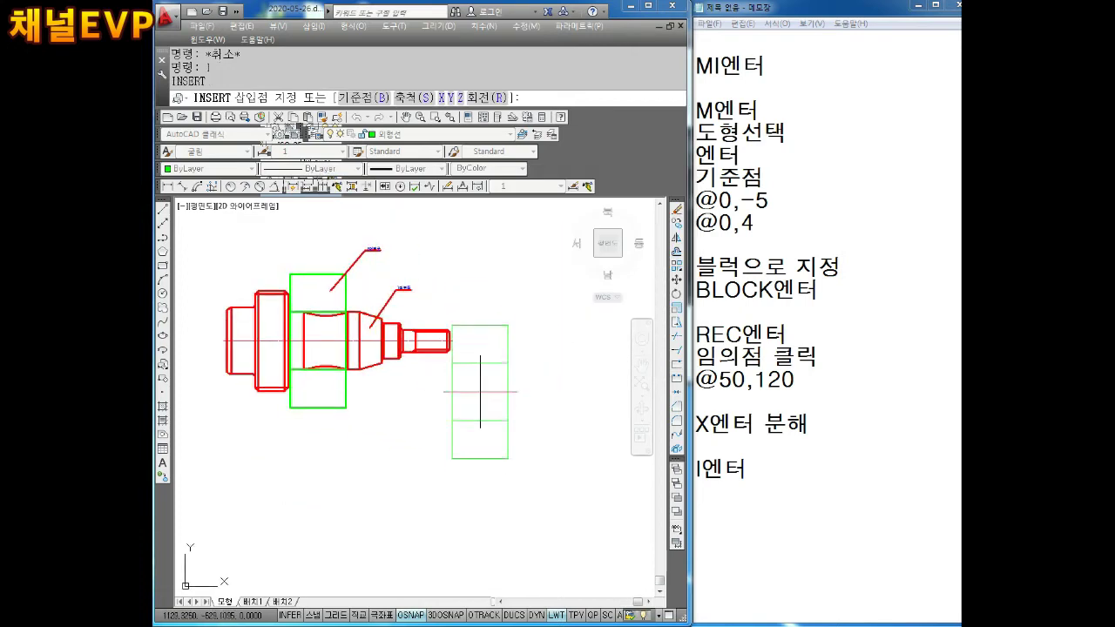
left_click(479, 452)
Insert a second copy of the red shaft block above the original shaft.
middle_click_drag(519, 435, 531, 447)
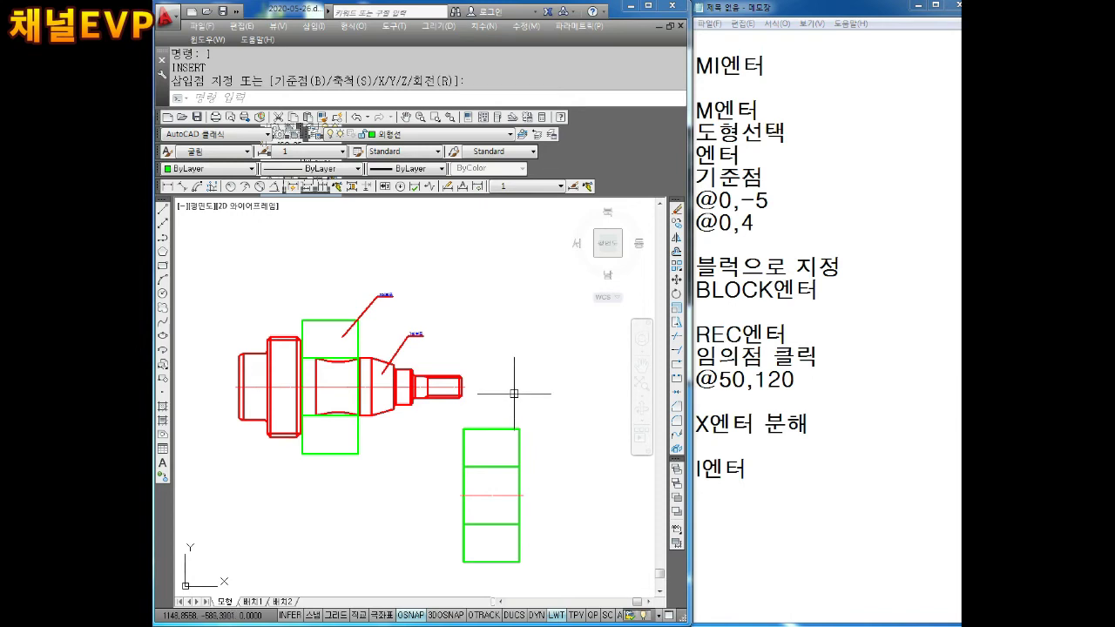
type("i")
key("Return")
key("End")
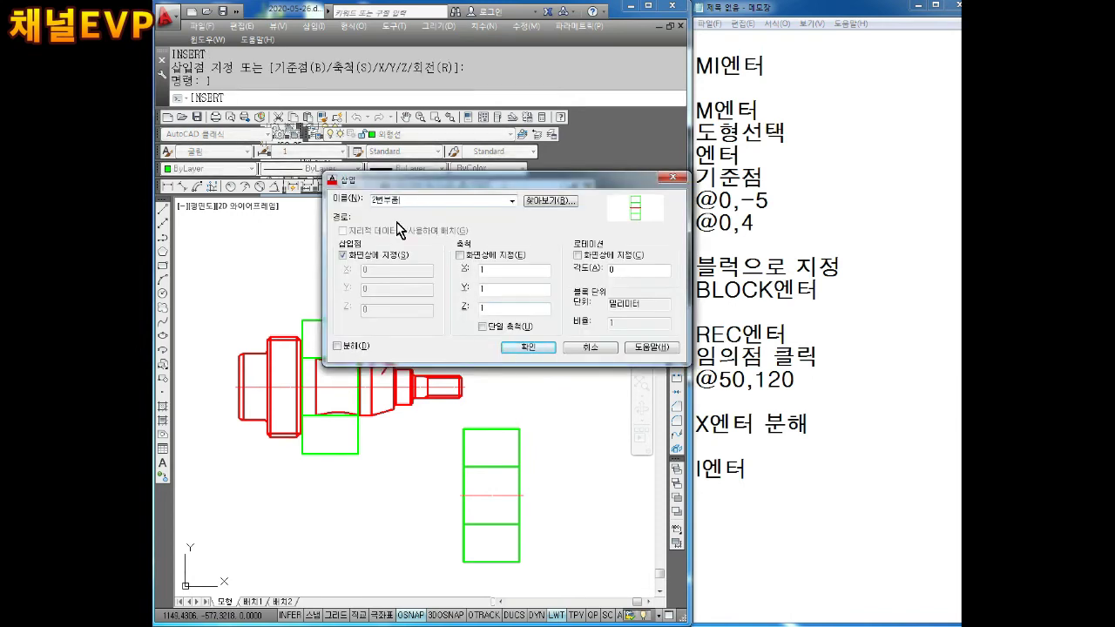
left_click(514, 205)
left_click(400, 224)
left_click(514, 201)
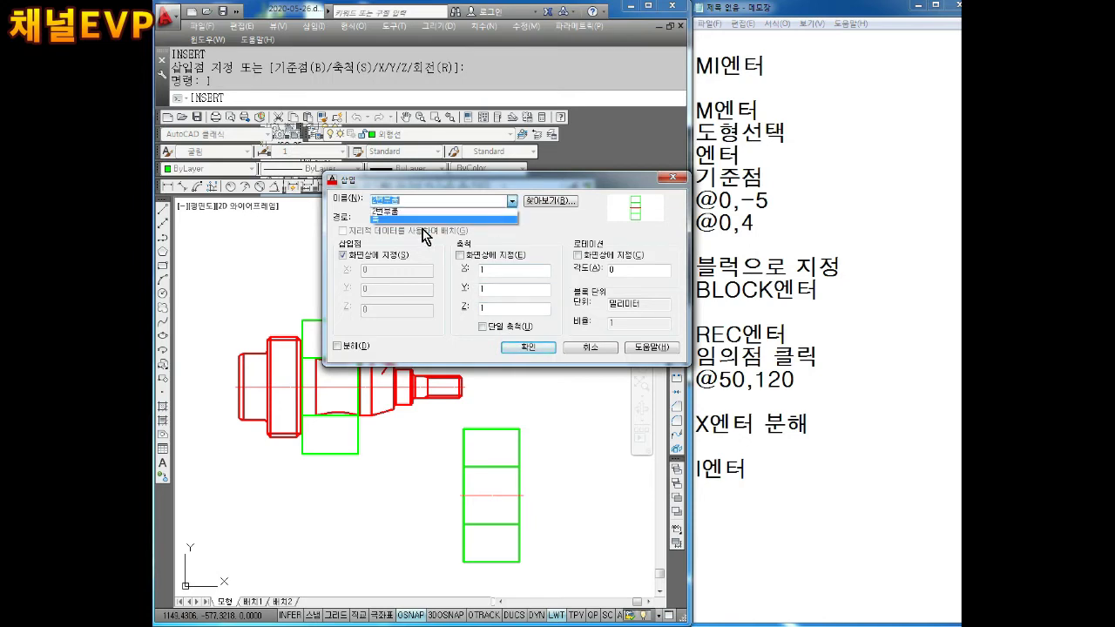
left_click(411, 228)
left_click(514, 348)
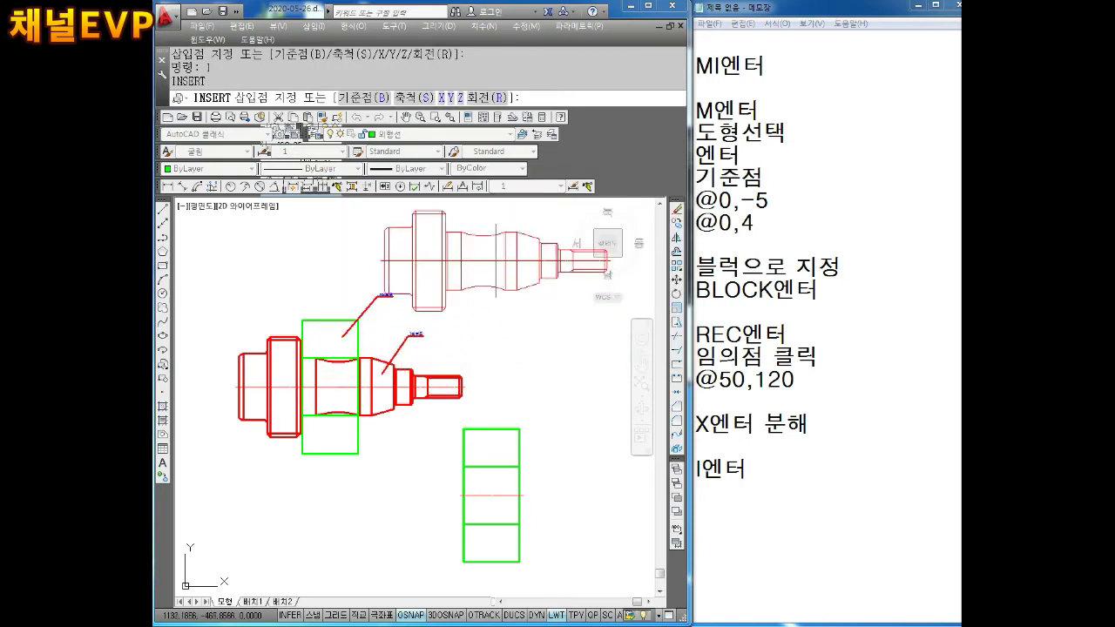
key("Escape")
scroll(334, 288, "down", 2)
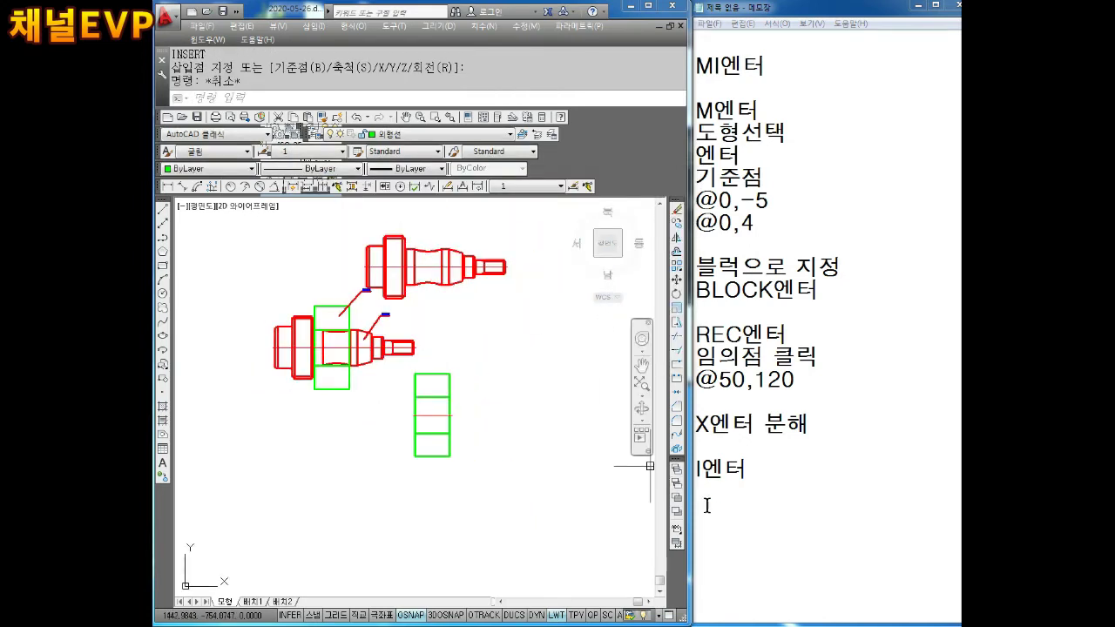
Write 'BLOCK 블록저장' and 'INSERT 불러오기' on separate lines under the I엔터 note.
left_click(727, 497)
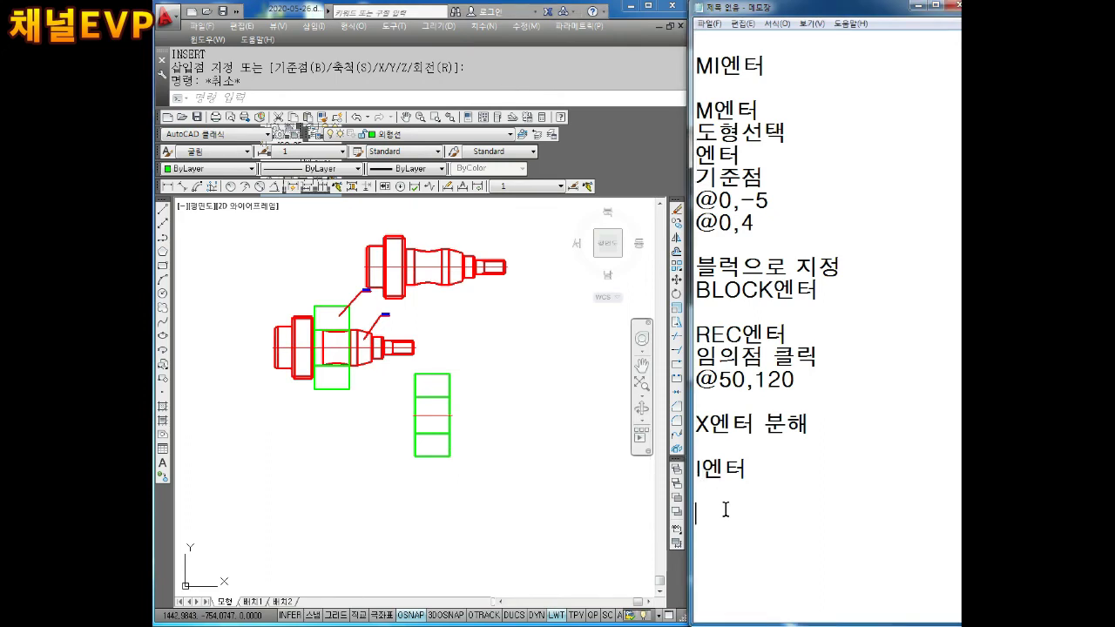
type("BLOCK")
type("INSE")
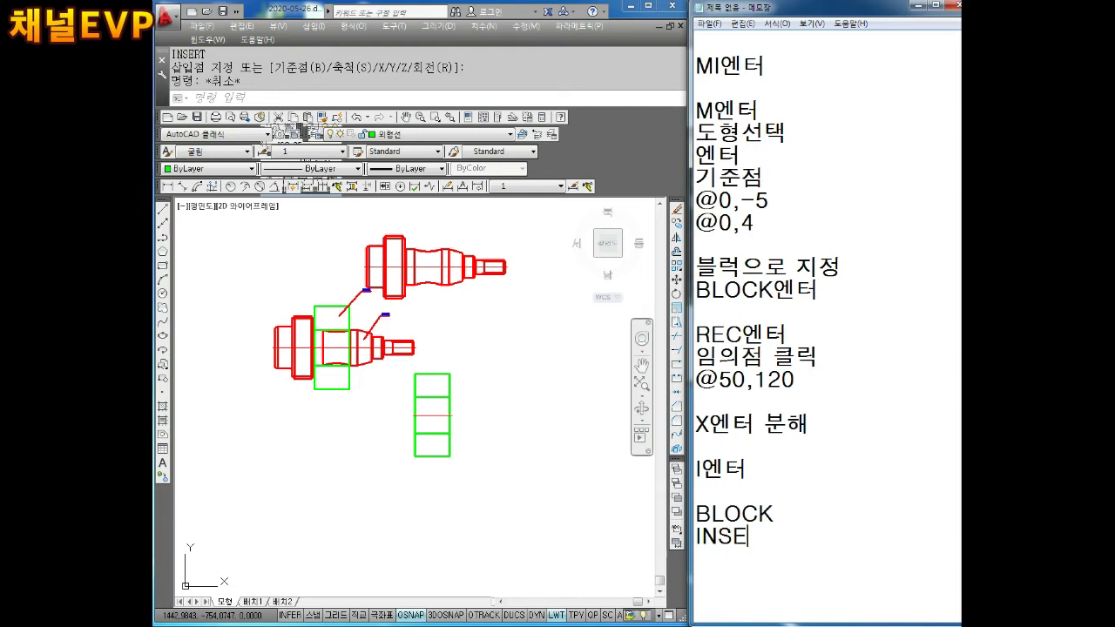
type("RT")
left_click_drag(787, 542, 688, 516)
left_click(784, 512)
type("QM")
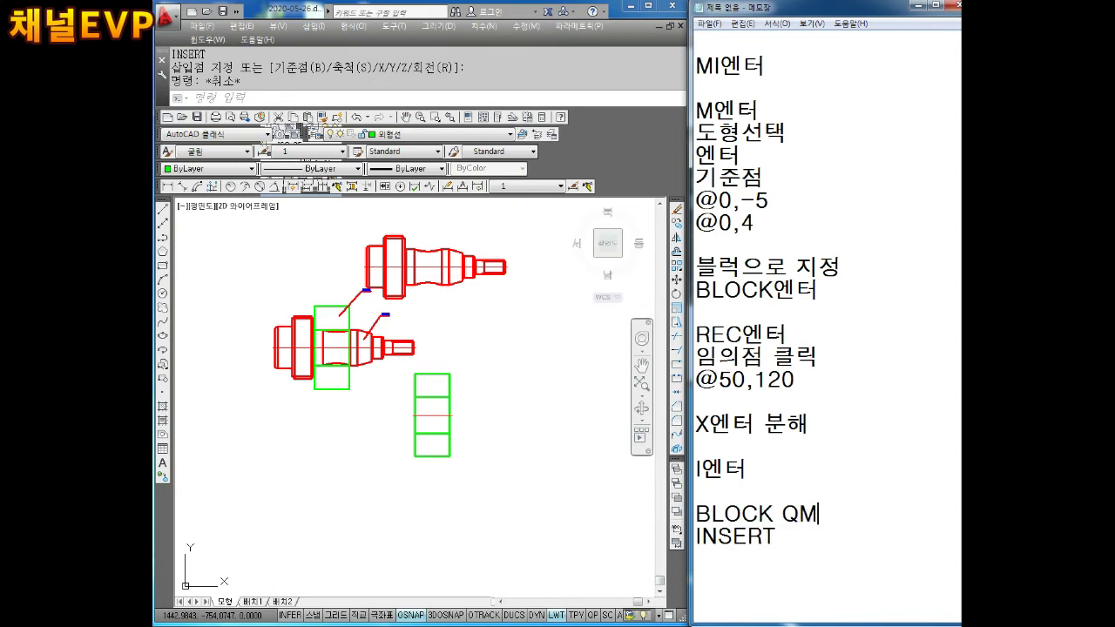
key("BackSpace")
key("BackSpace")
type("블록ㅈ")
type("저장")
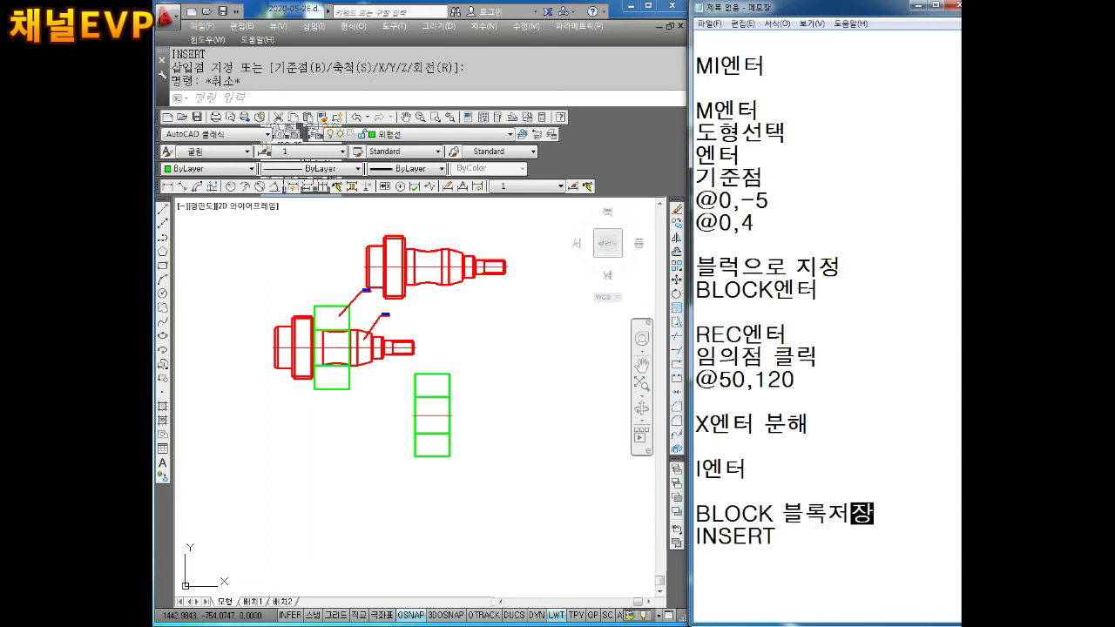
type("불")
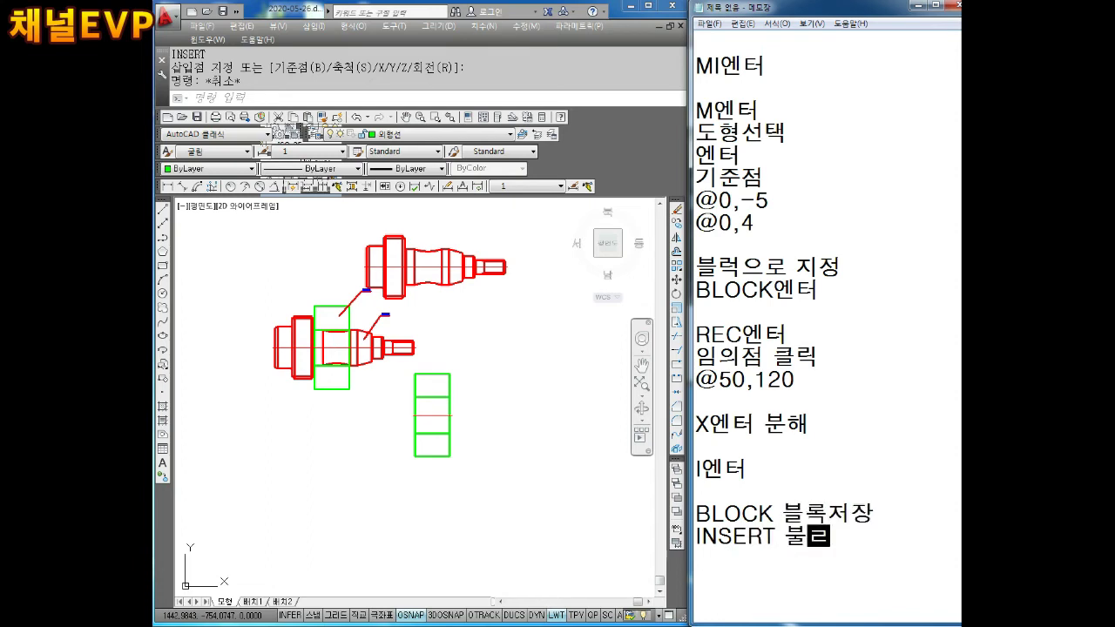
type("러오기")
key("Return")
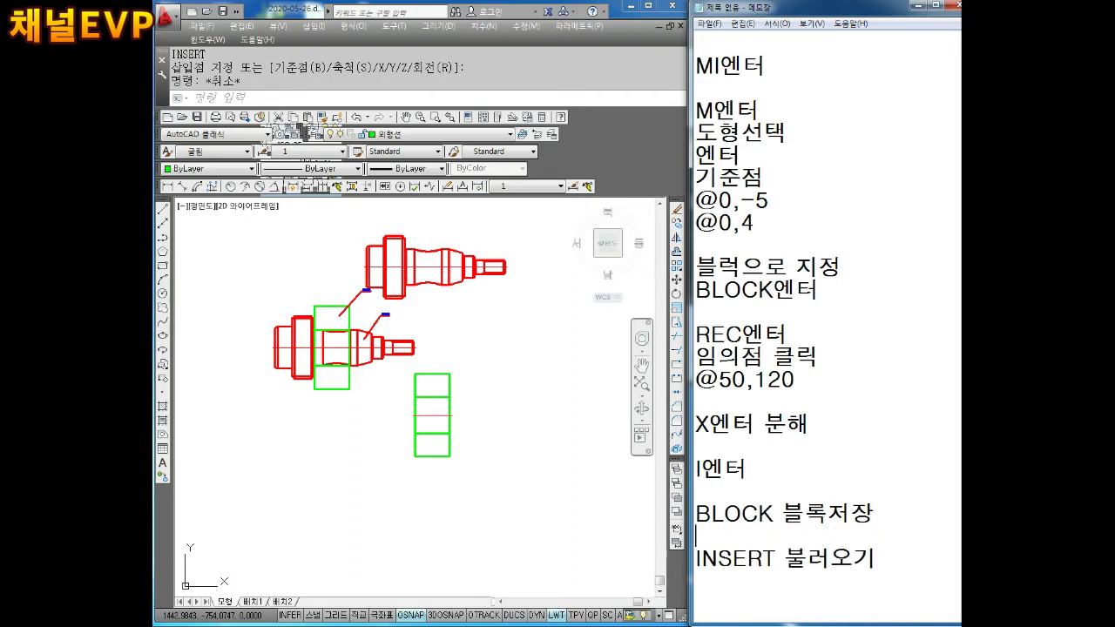
key("Return")
key("Return")
key("Return")
key("Return")
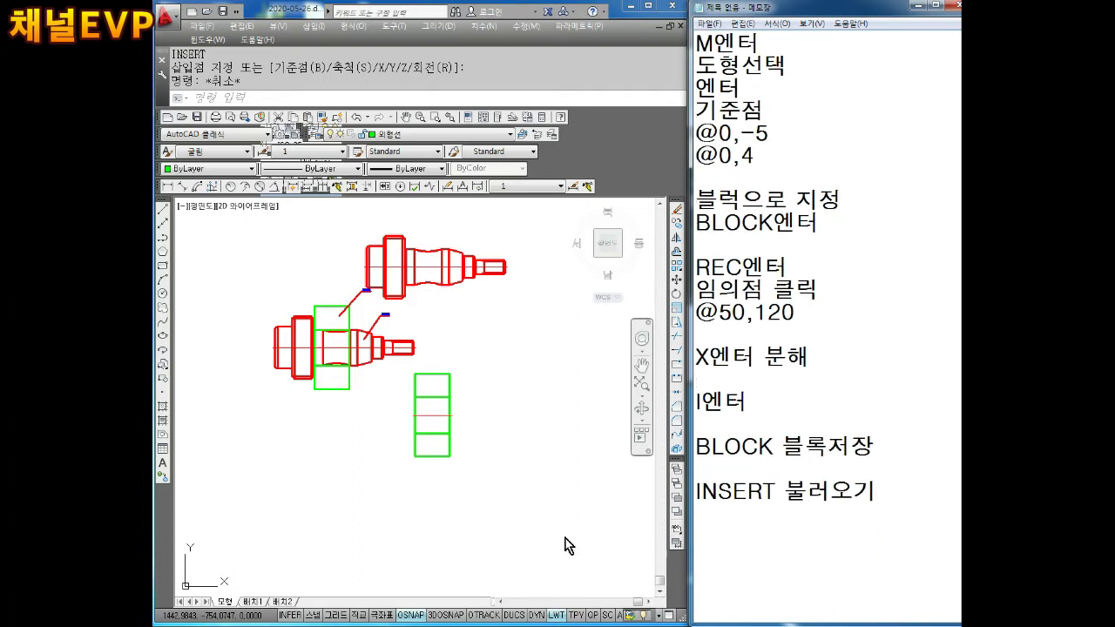
left_click(568, 546)
key("Escape")
key("Escape")
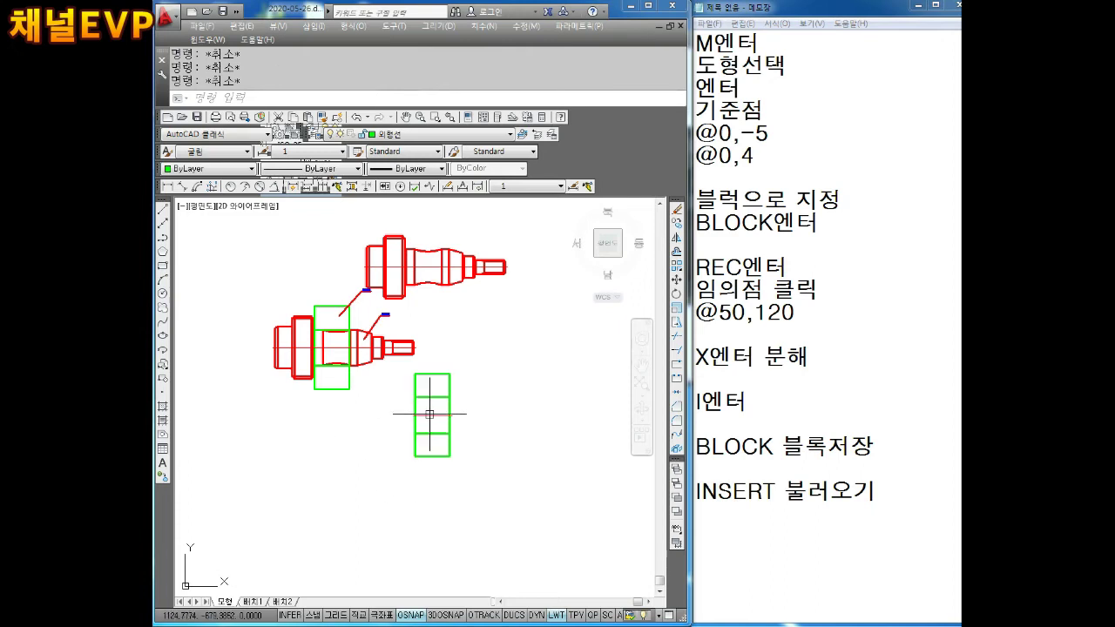
Pan and zoom so the whole parts drawing is in view.
middle_click_drag(430, 414, 423, 428)
scroll(454, 441, "up", 2)
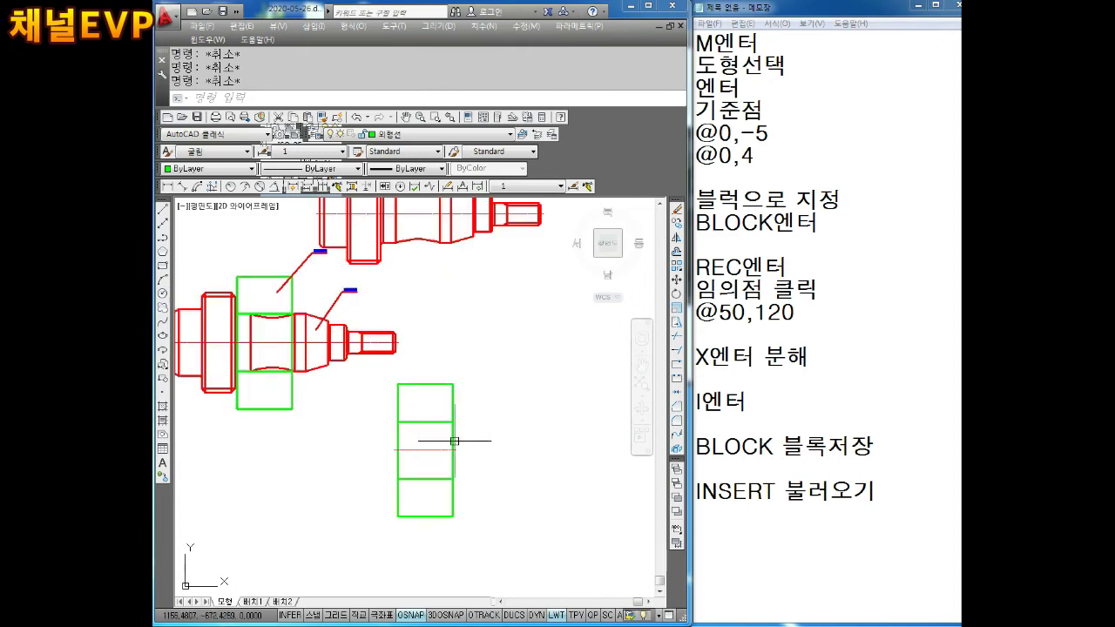
scroll(503, 427, "down", 2)
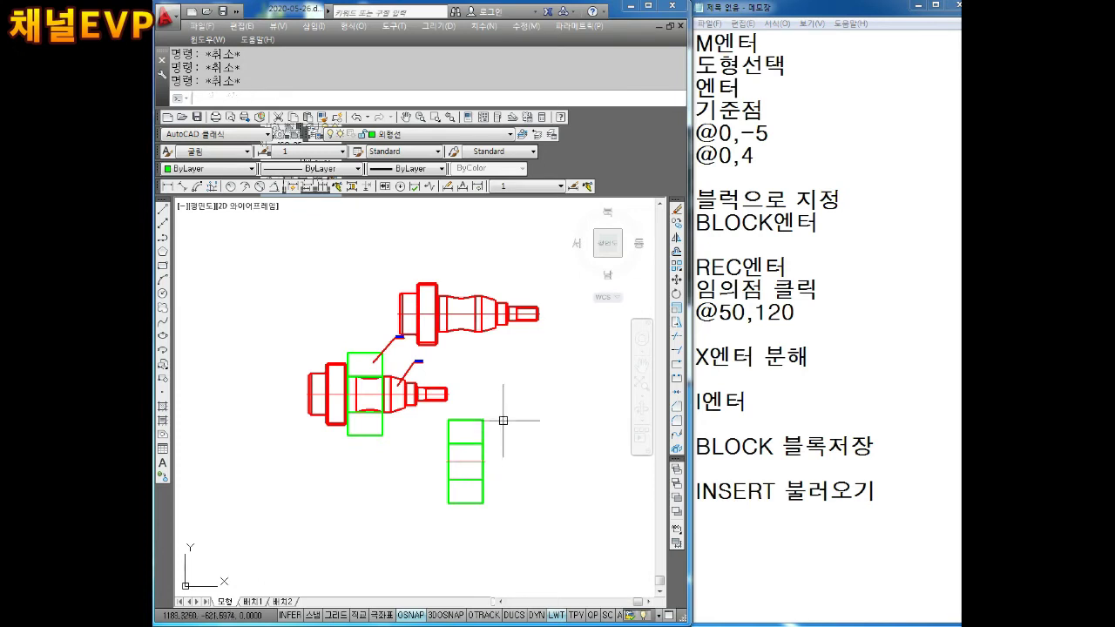
left_click(502, 421)
key("Escape")
key("Escape")
key("Escape")
middle_click_drag(537, 428, 515, 433)
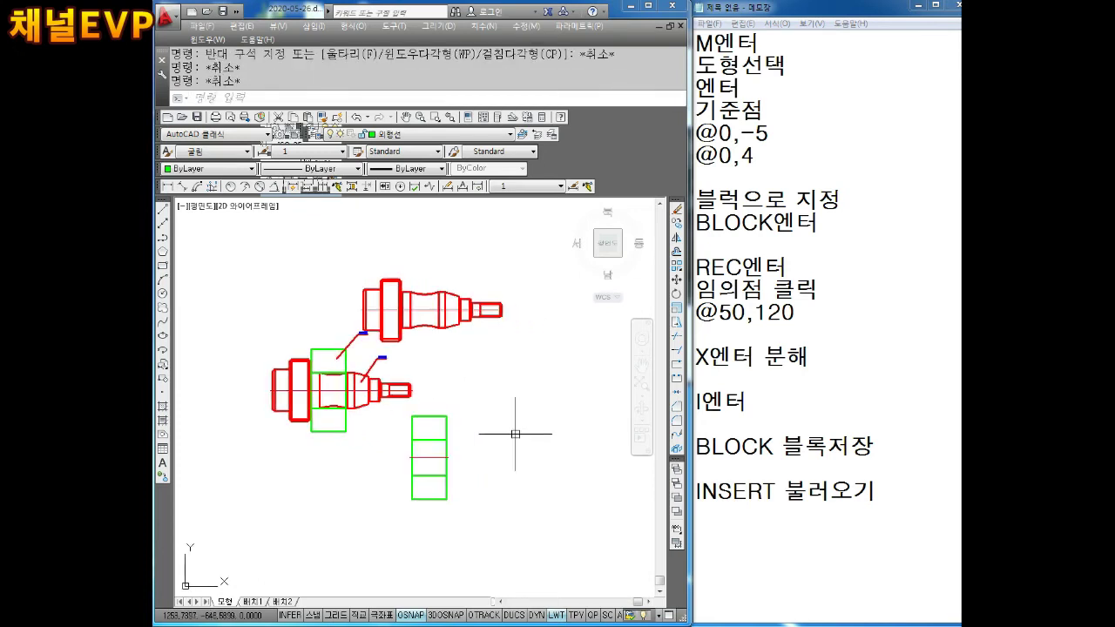
Add the note 'SC엔터' below INSERT 불러오기 in Notepad.
left_click(717, 533)
type("S")
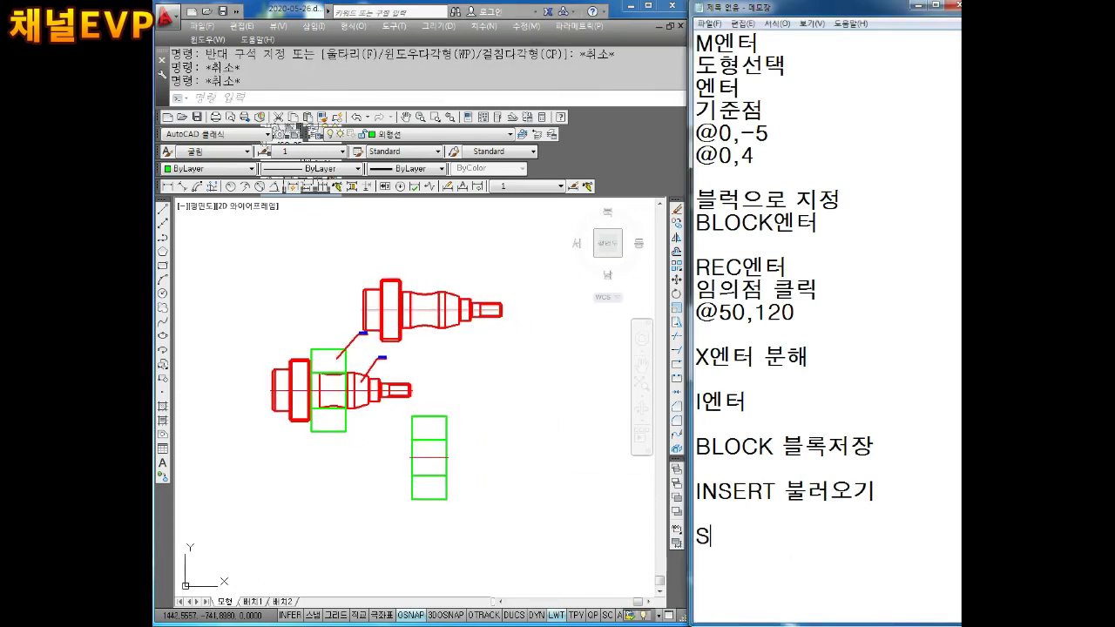
type("C엔ㅌ")
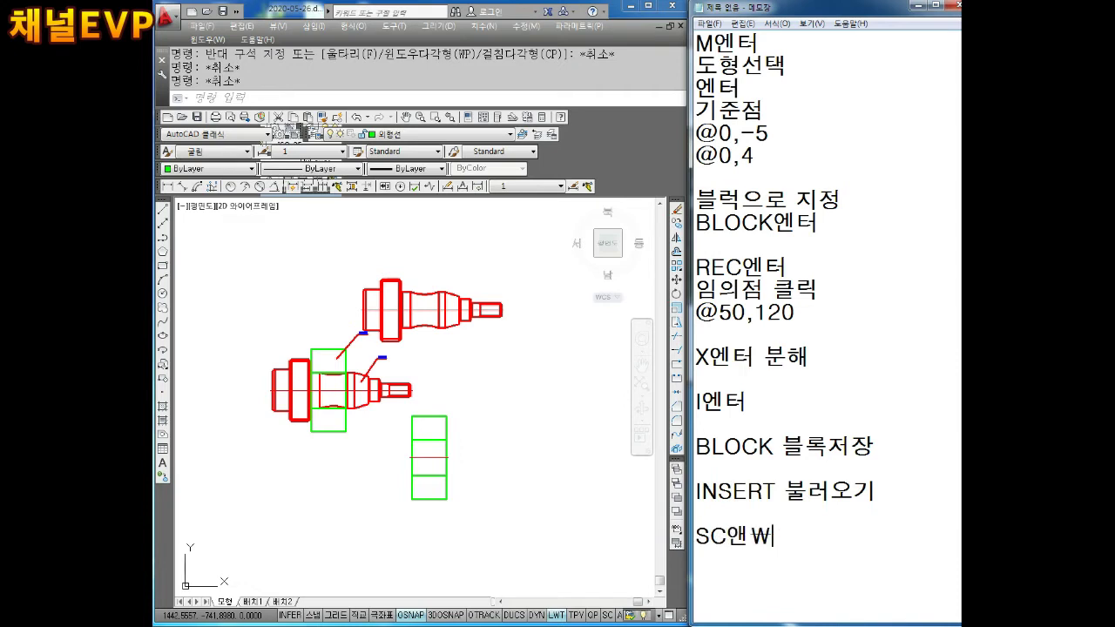
key("BackSpace")
key("BackSpace")
type("에")
type("터")
key("Return")
left_click(471, 468)
key("Escape")
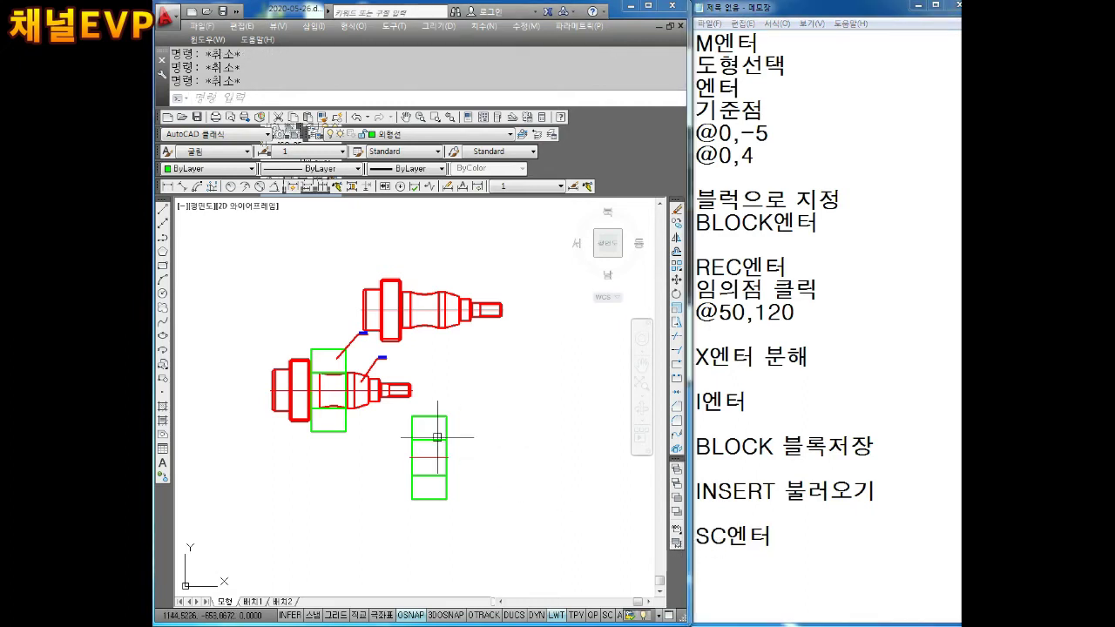
middle_click_drag(448, 438, 461, 447)
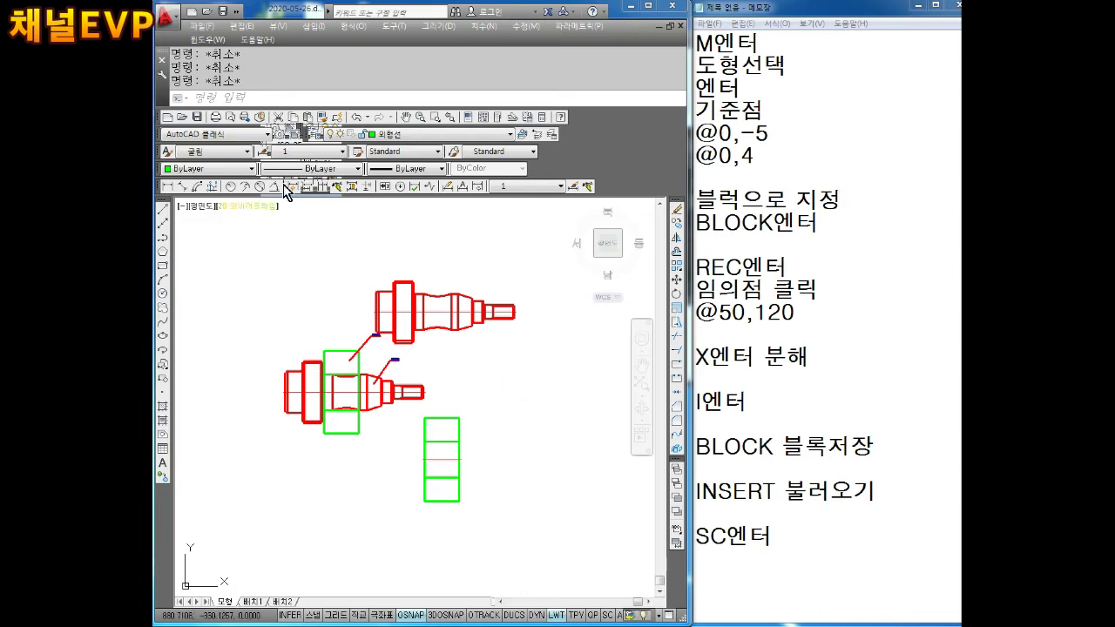
scroll(422, 357, "down", 1)
scroll(422, 358, "down", 1)
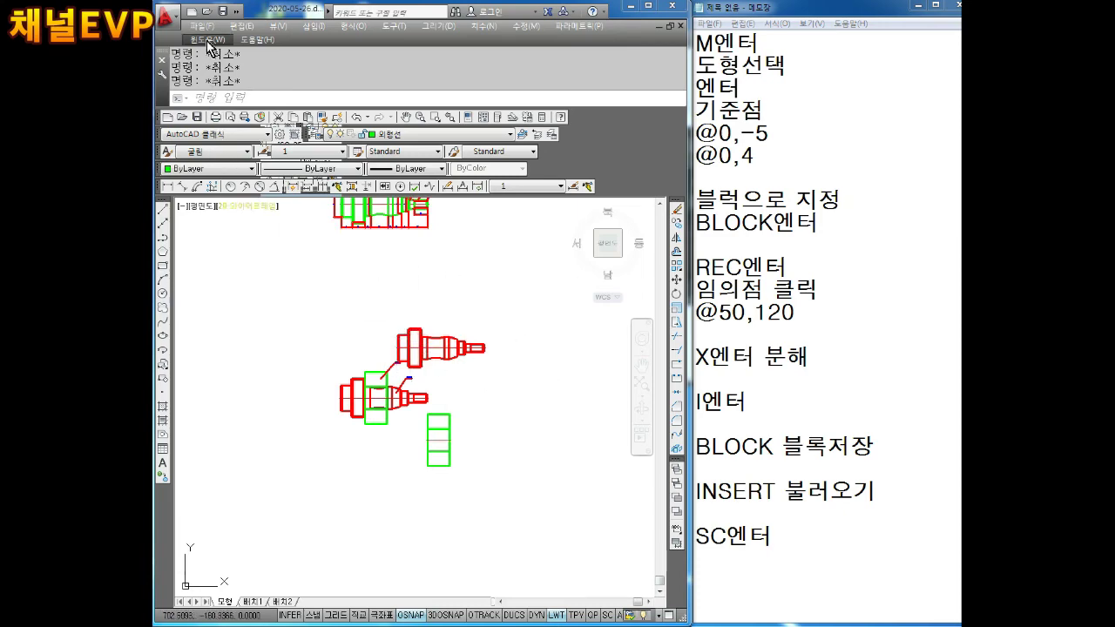
Create Drawing2 from the A3 도각.dwt template via File > New.
left_click(202, 26)
left_click(216, 45)
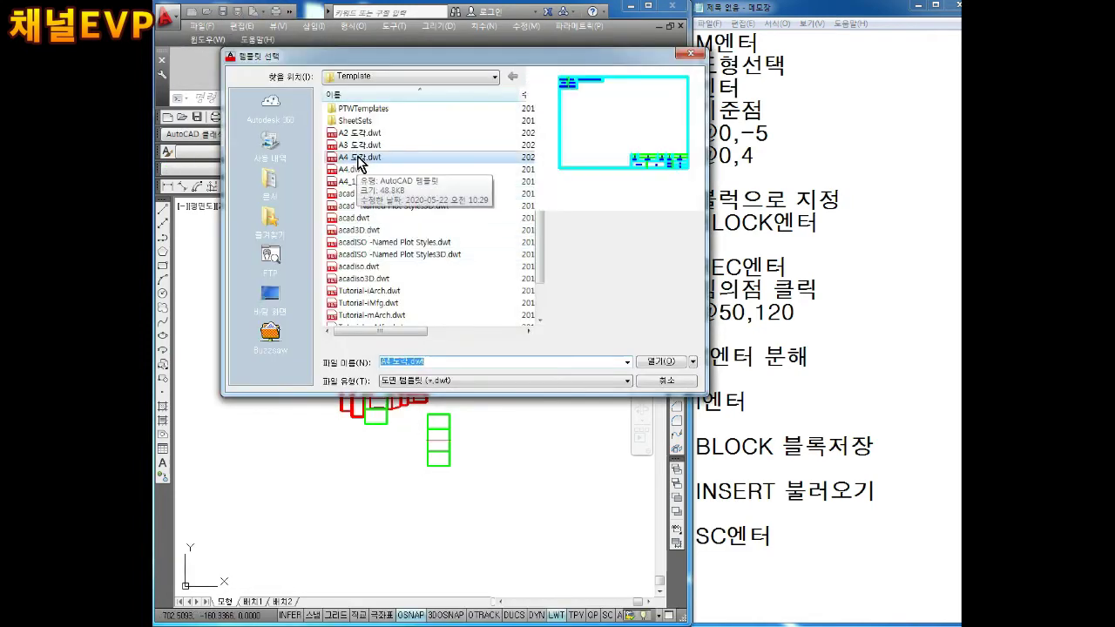
left_click(360, 145)
left_click(655, 363)
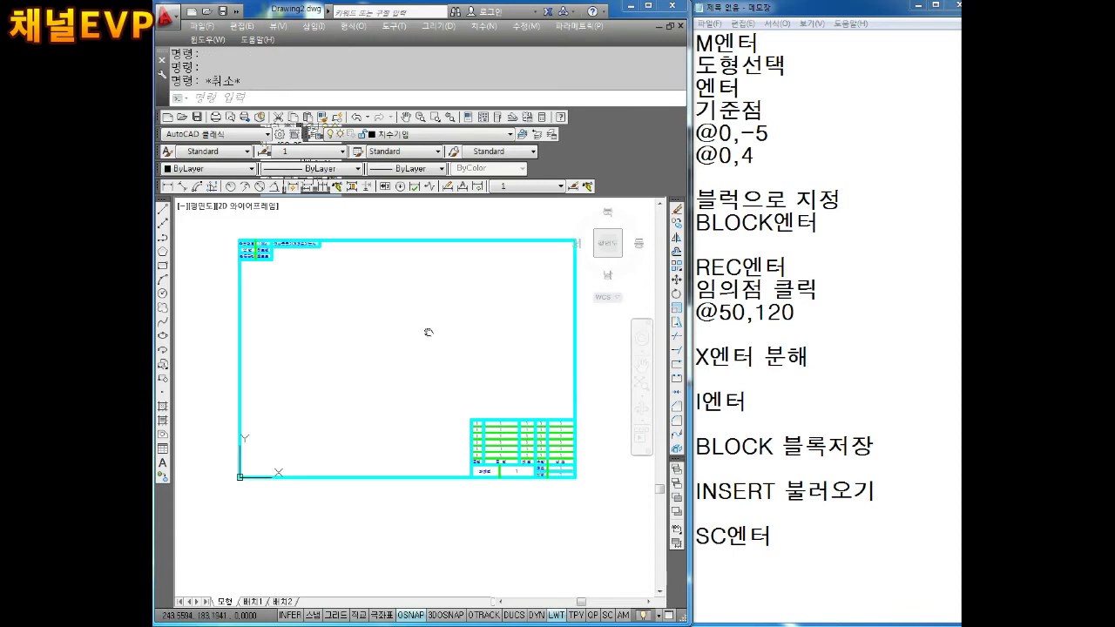
key("ctrl+Tab")
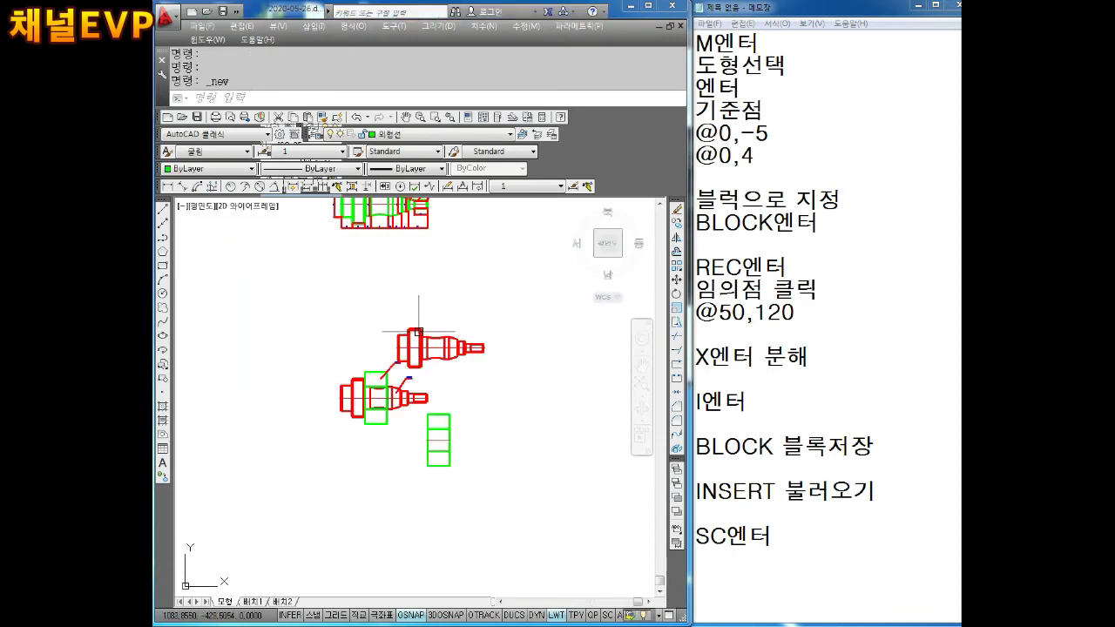
key("ctrl+Tab")
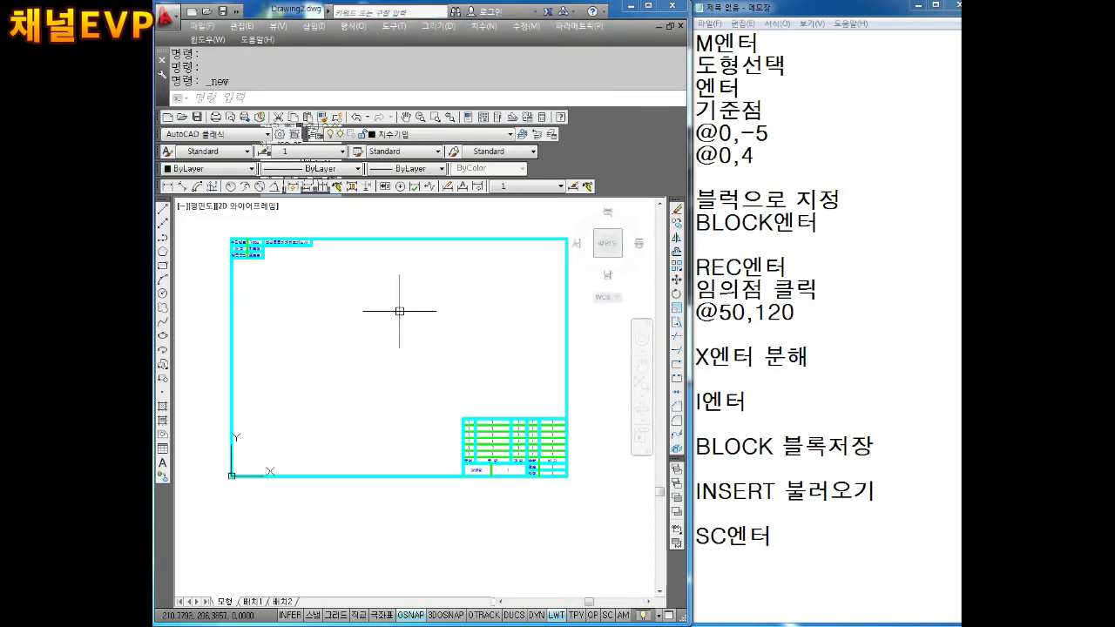
key("Escape")
key("Escape")
key("Escape")
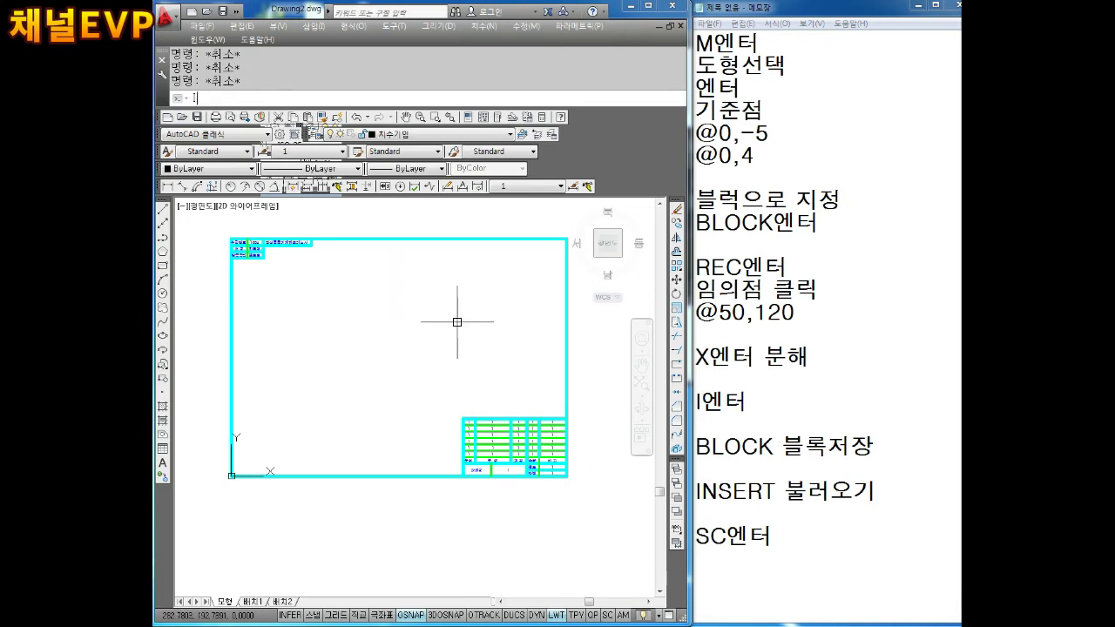
Start a block insert in Drawing2, view the block name list, then cancel it.
type("i")
key("Return")
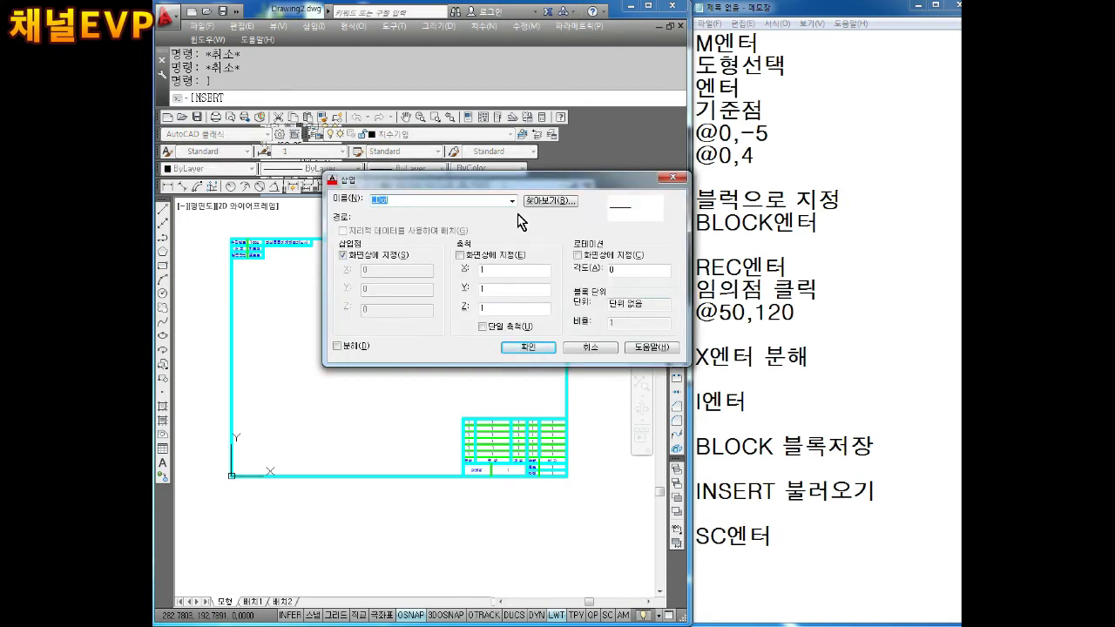
left_click(513, 201)
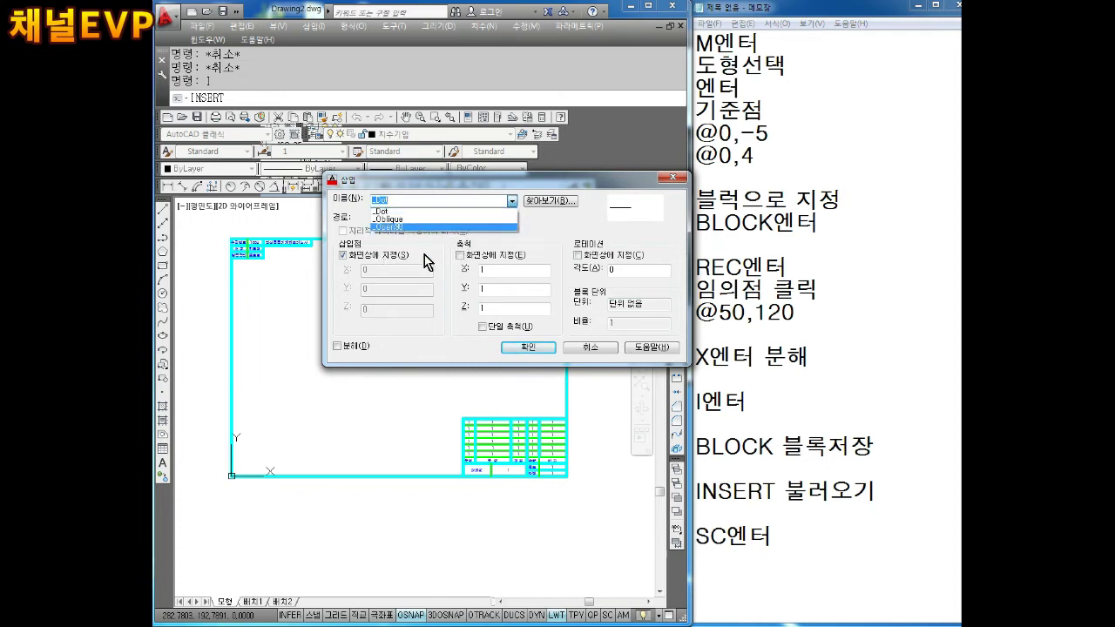
key("Escape")
key("Escape")
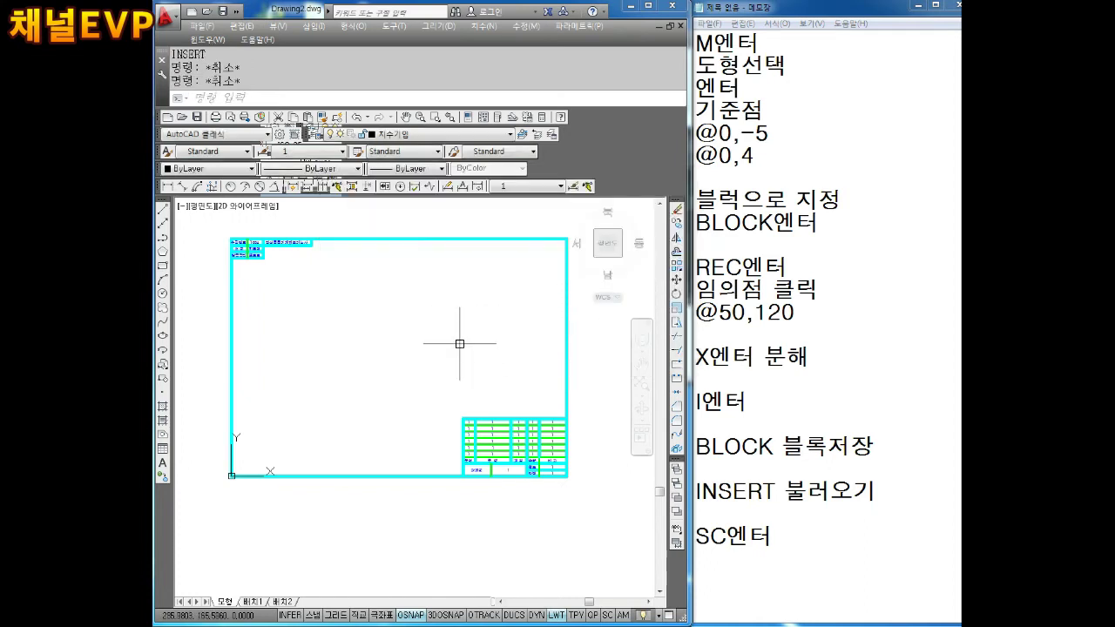
key("ctrl+Tab")
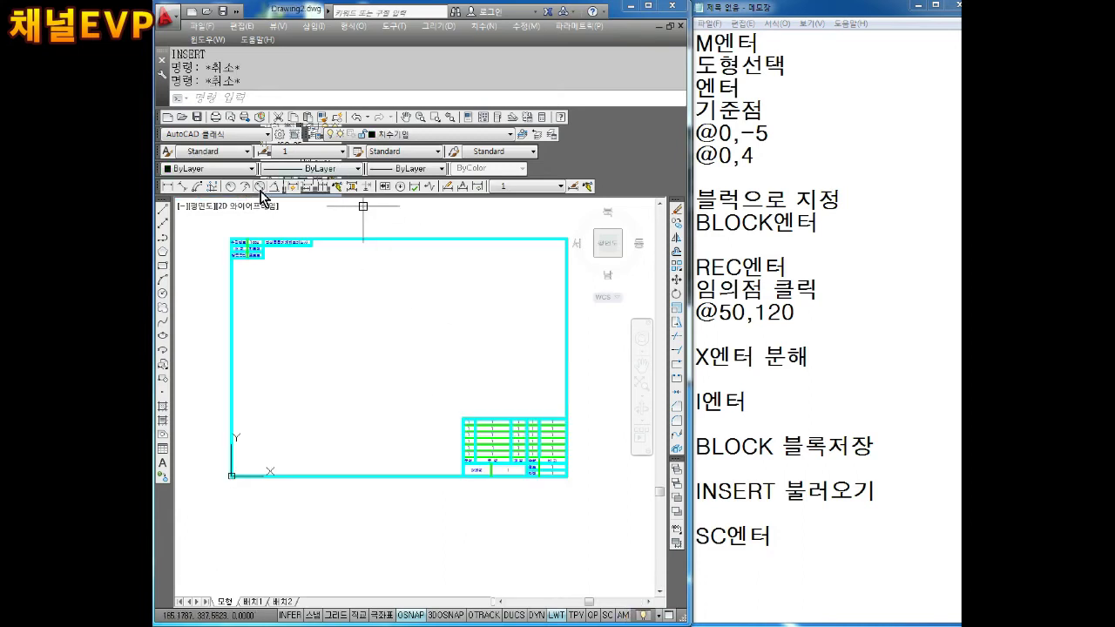
Check the existing block names in Block Definition and cancel without creating one.
type("b")
key("Return")
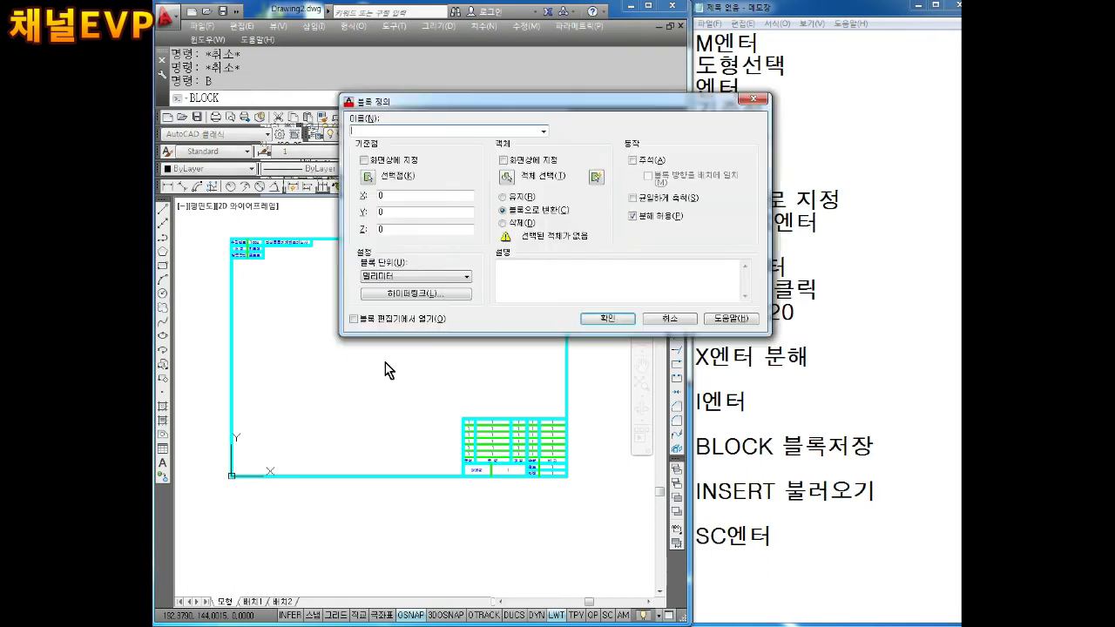
left_click(544, 132)
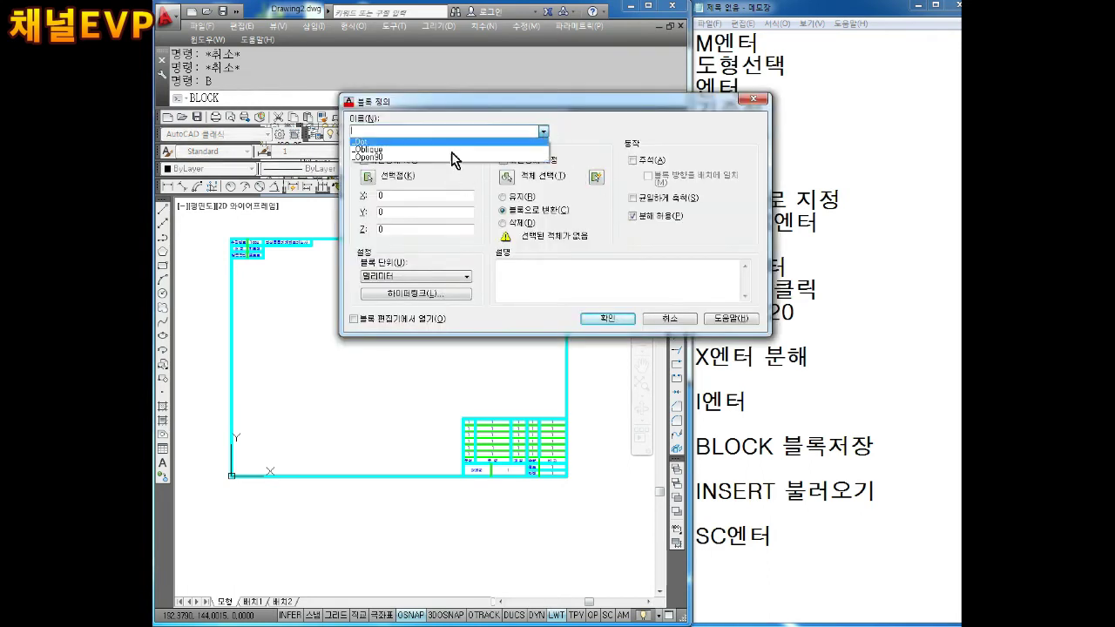
key("Escape")
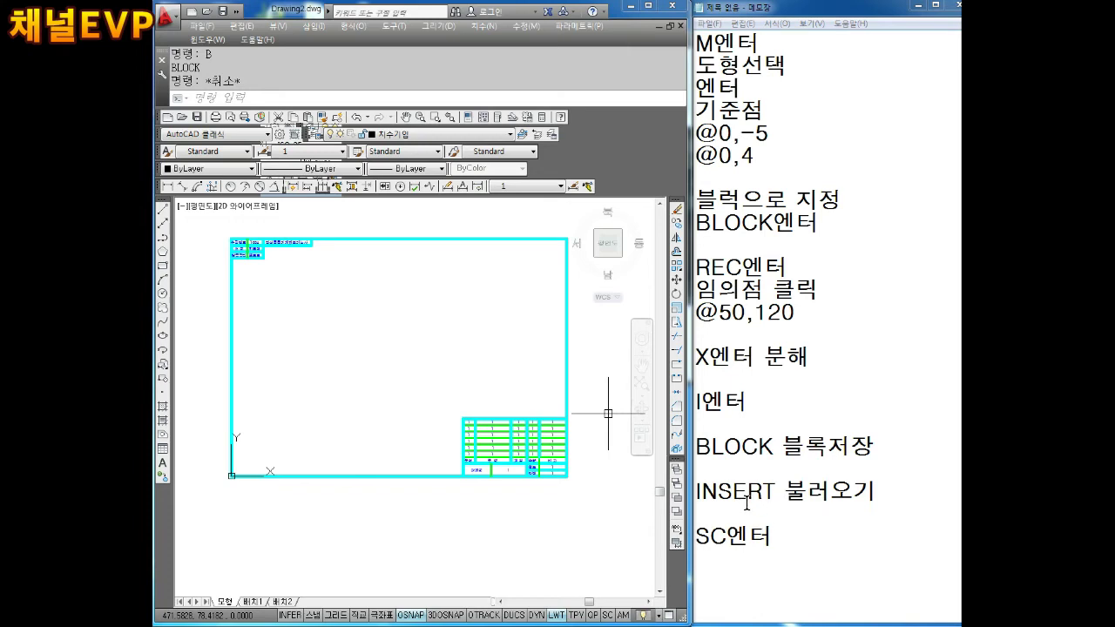
Add the note 'WB 어떤파일에서도 다 불러올수 있는 블럭 저장' below SC엔터.
left_click(714, 573)
type("WB")
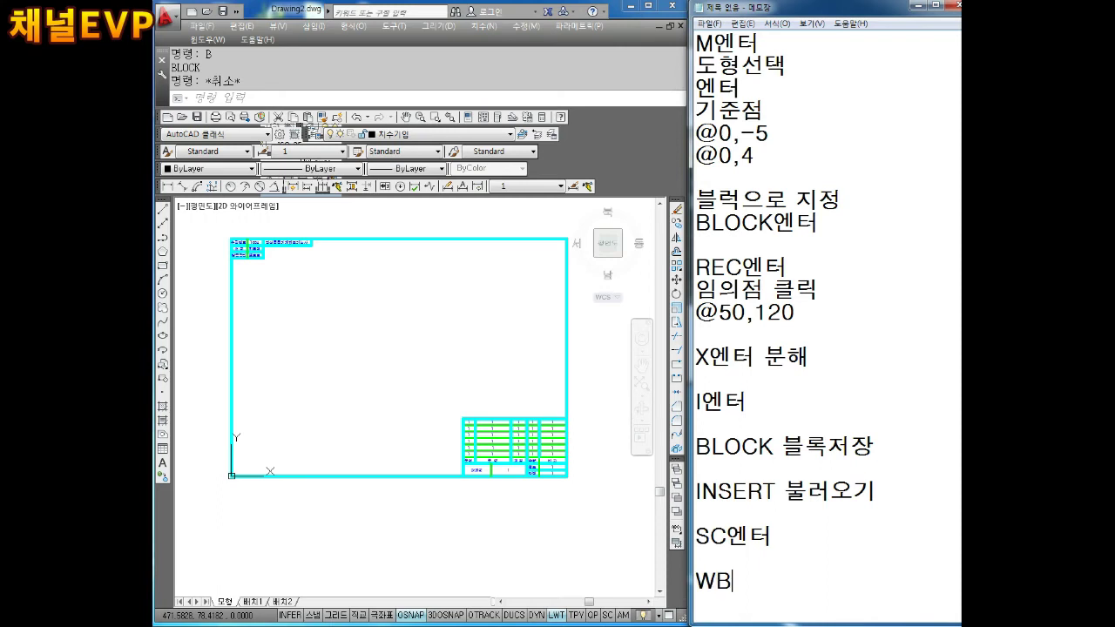
key("Return")
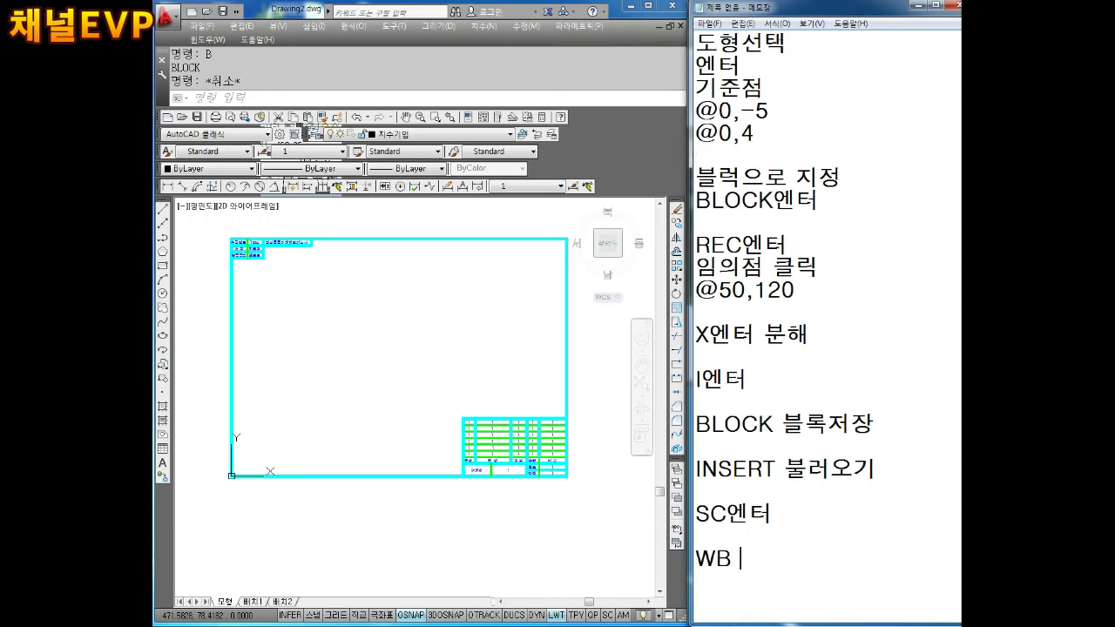
type("ㅇㄸㅓ")
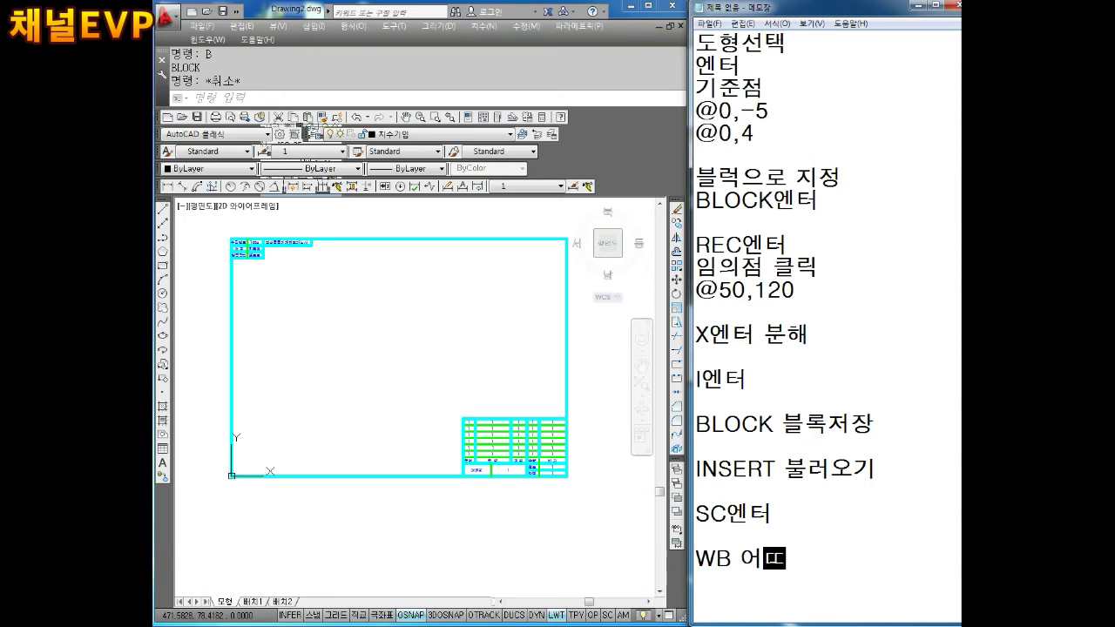
type("ㄴ파이")
type("에")
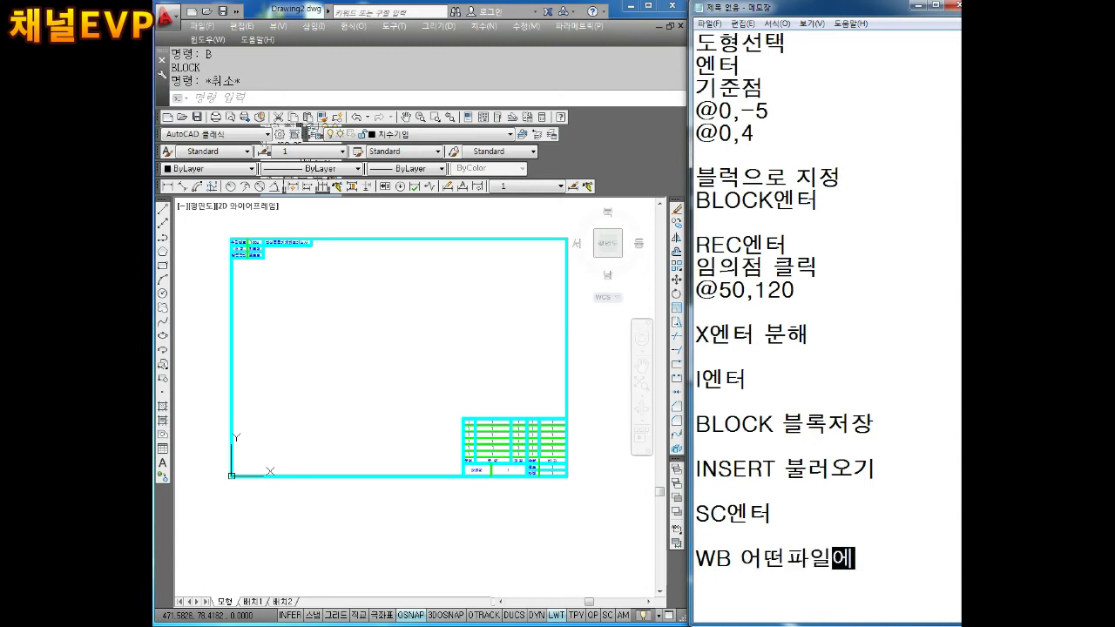
type("서도다")
type(" ㅂ")
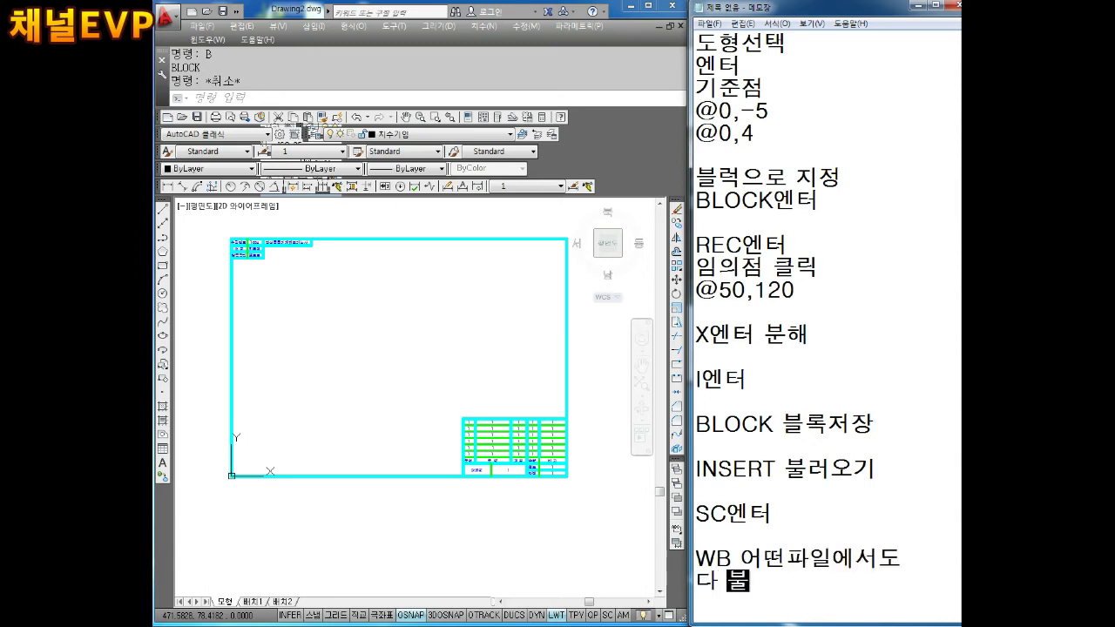
type("불러오왔올수 이")
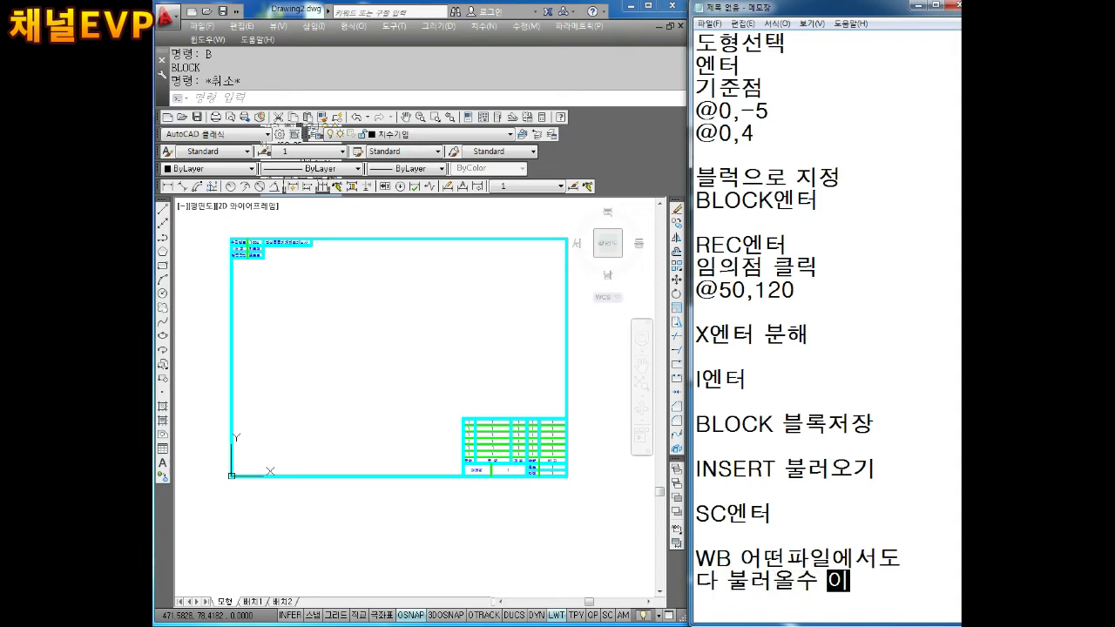
type("있는 블럭 젔장")
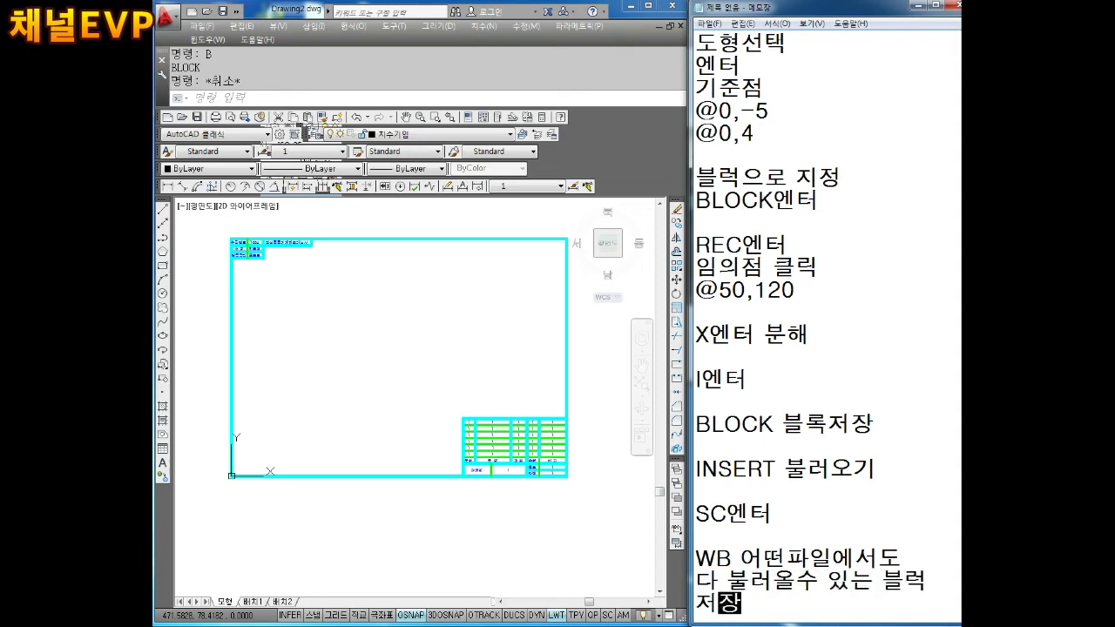
key("Return")
key("Return")
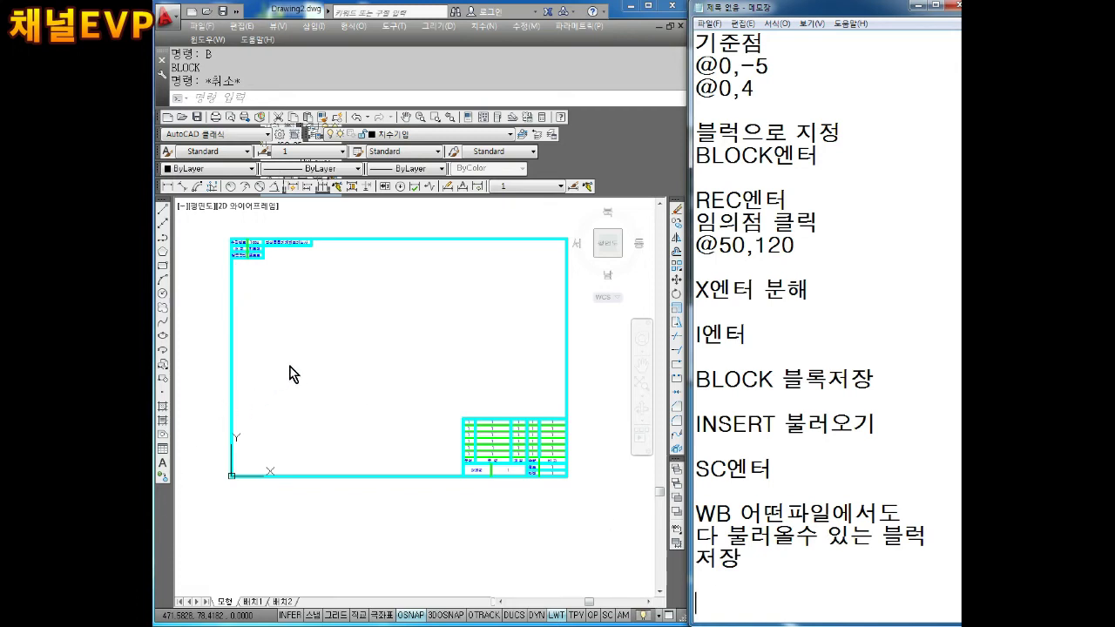
Switch to the drawing with the red shaft parts and center them in view.
left_click(357, 370)
key("ctrl+Tab")
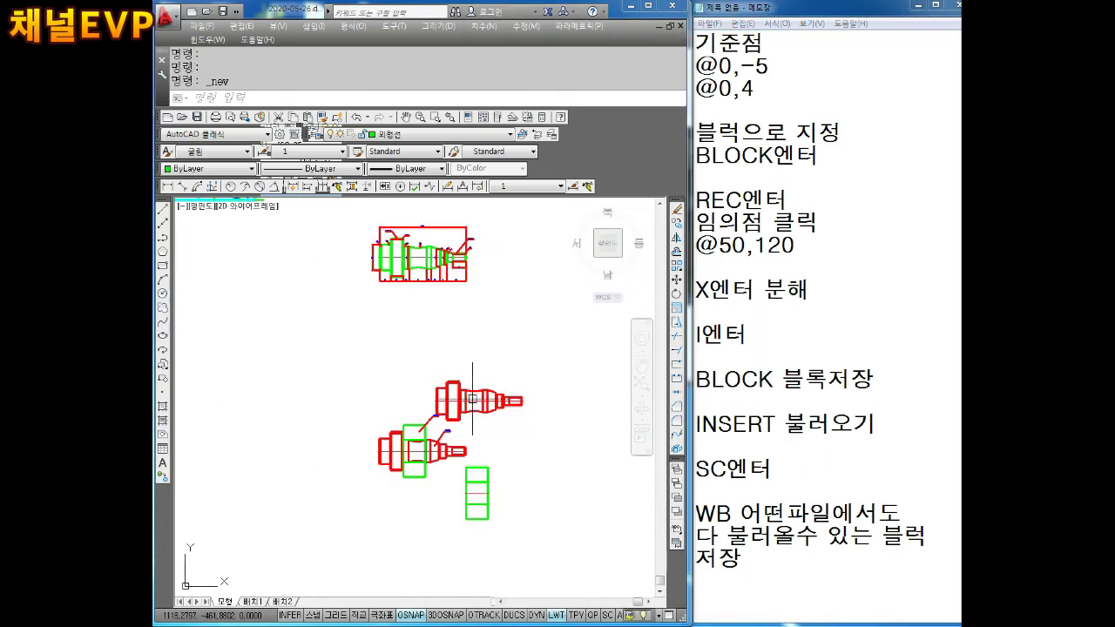
middle_click_drag(472, 399, 469, 375)
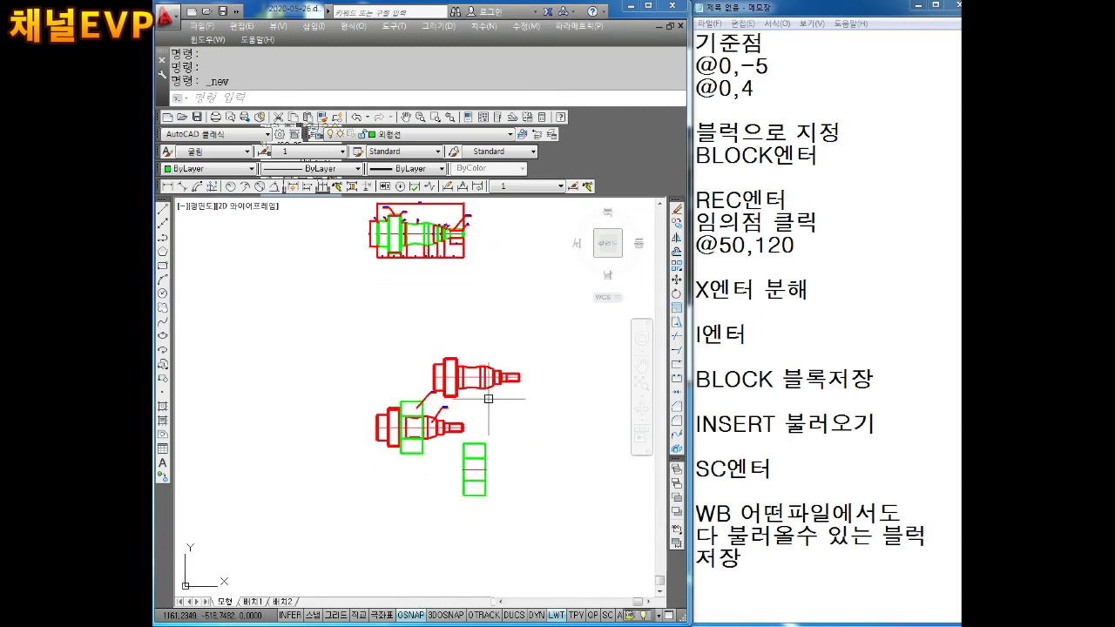
scroll(489, 399, "up", 1)
scroll(492, 383, "up", 1)
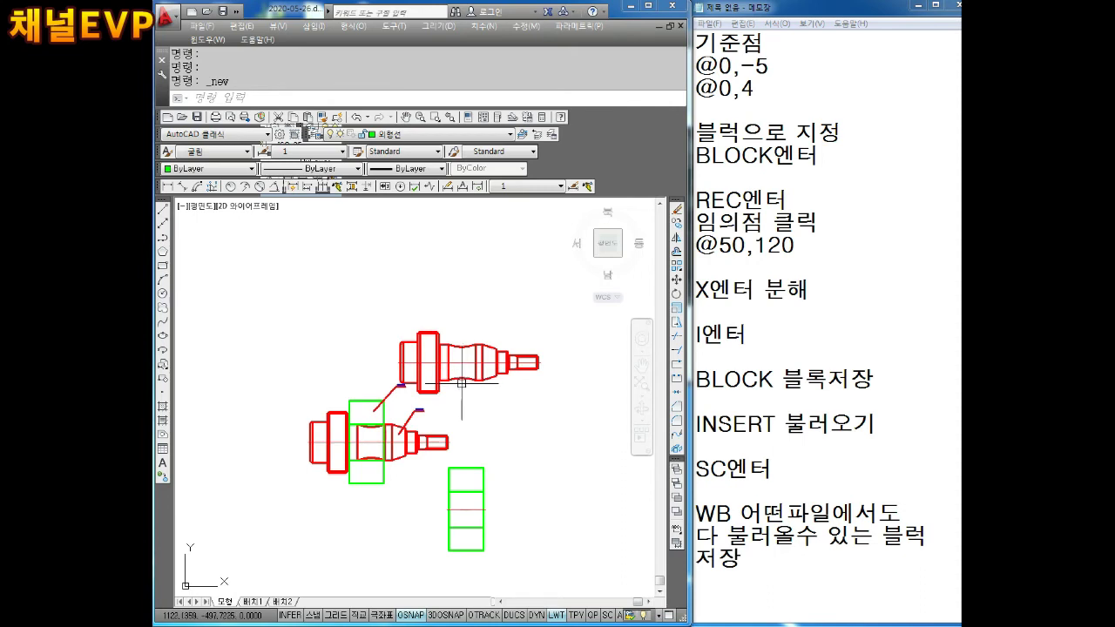
middle_click_drag(480, 383, 490, 346)
key("Escape")
key("Escape")
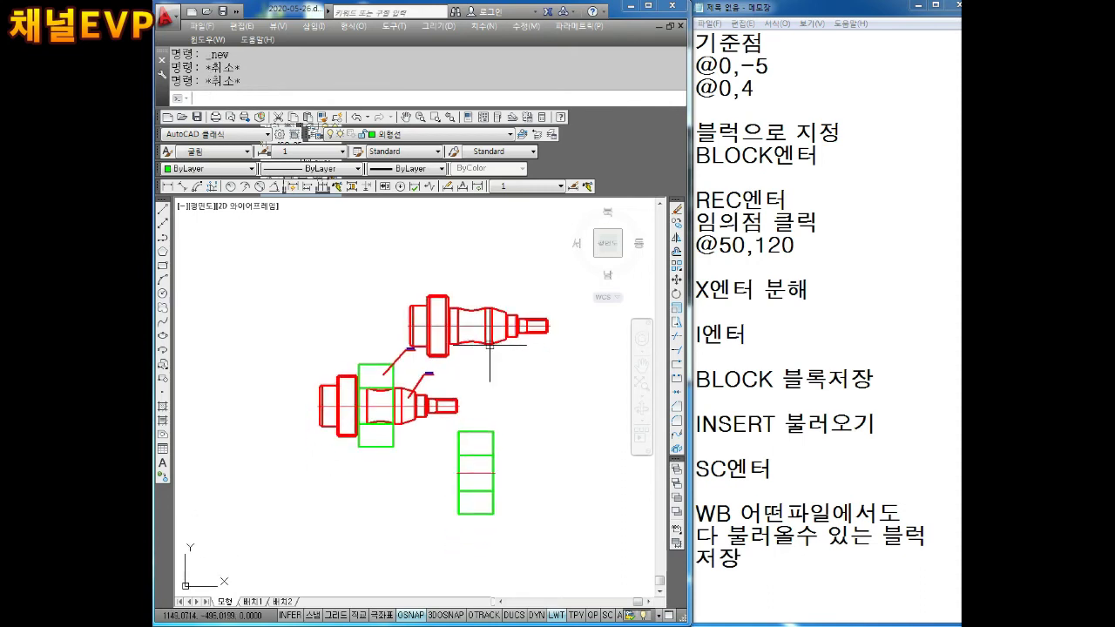
Run W to open Write Block, correcting the Notepad note from WB to W.
type("WBDEFAULTBROWSER")
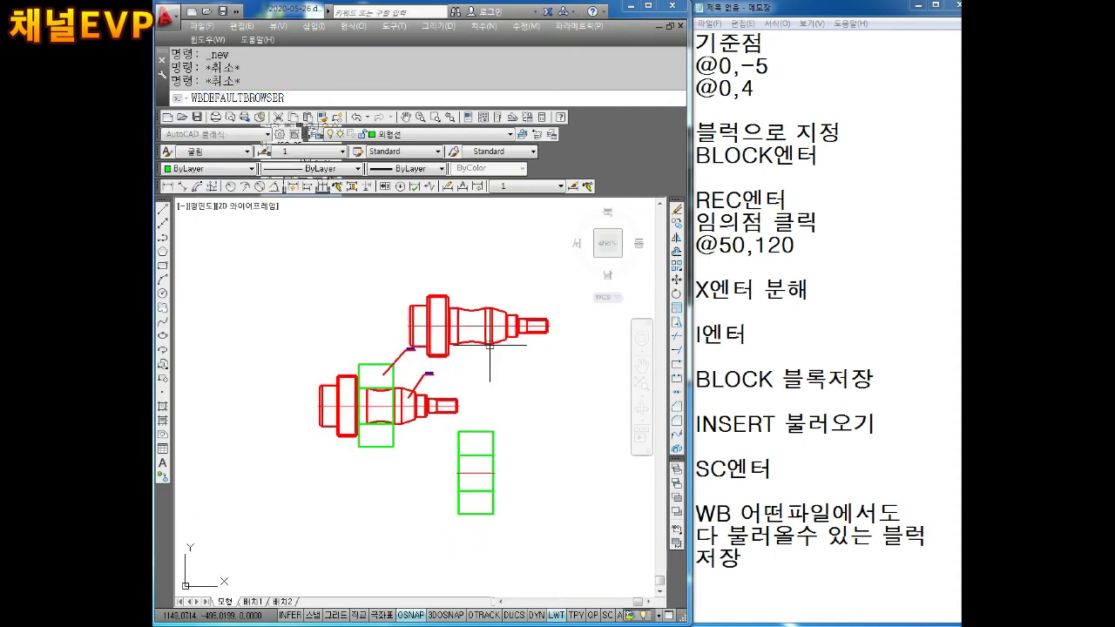
key("Return")
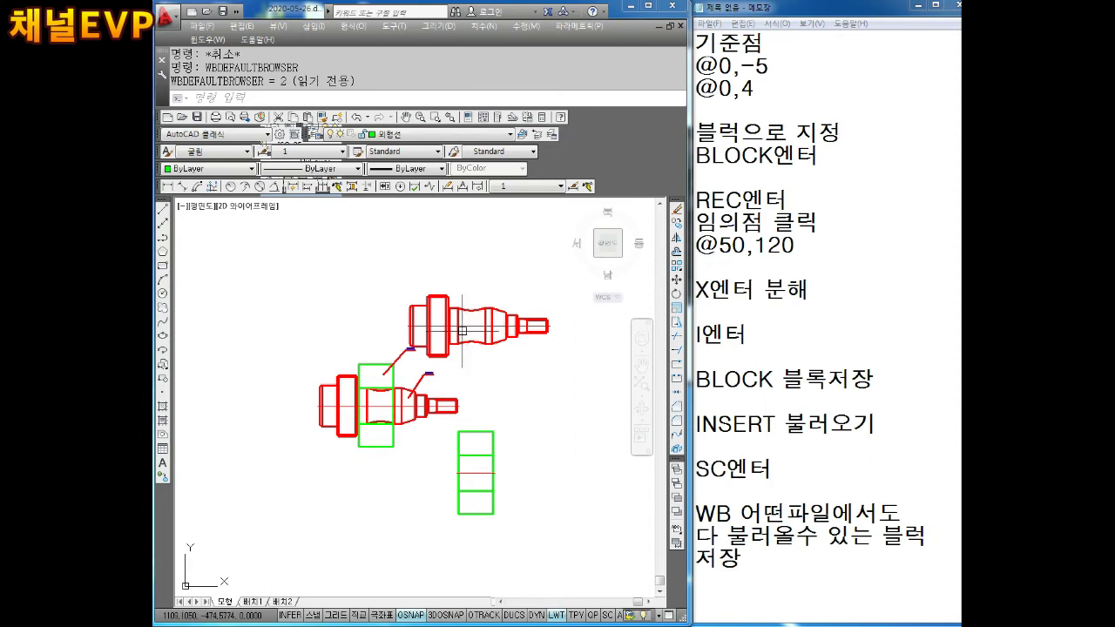
left_click(245, 99)
type("W")
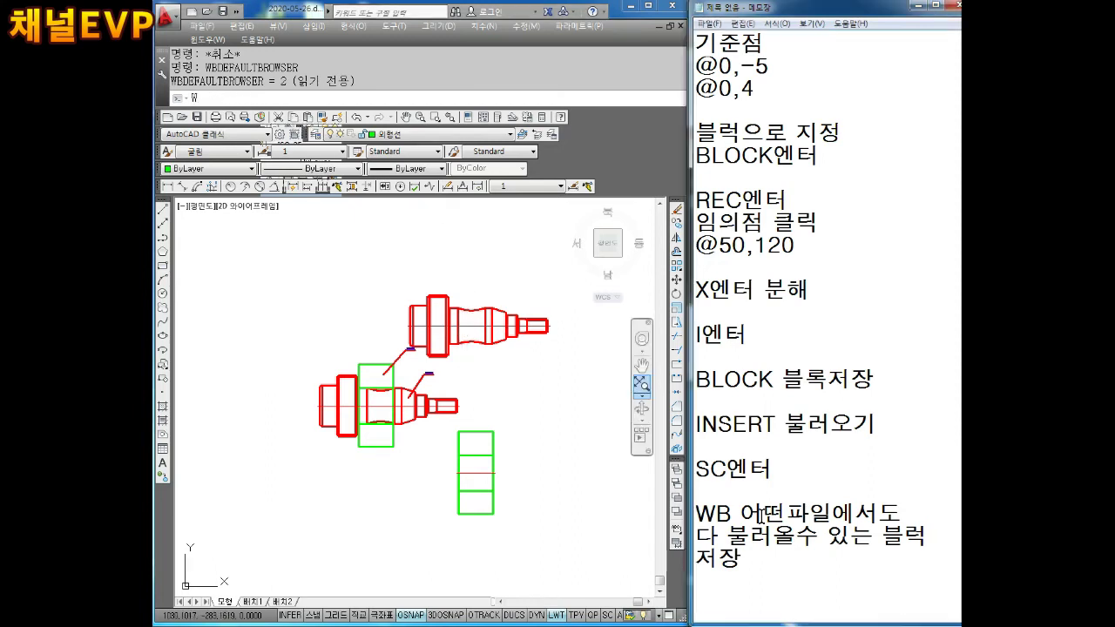
left_click(713, 514)
key("BackSpace")
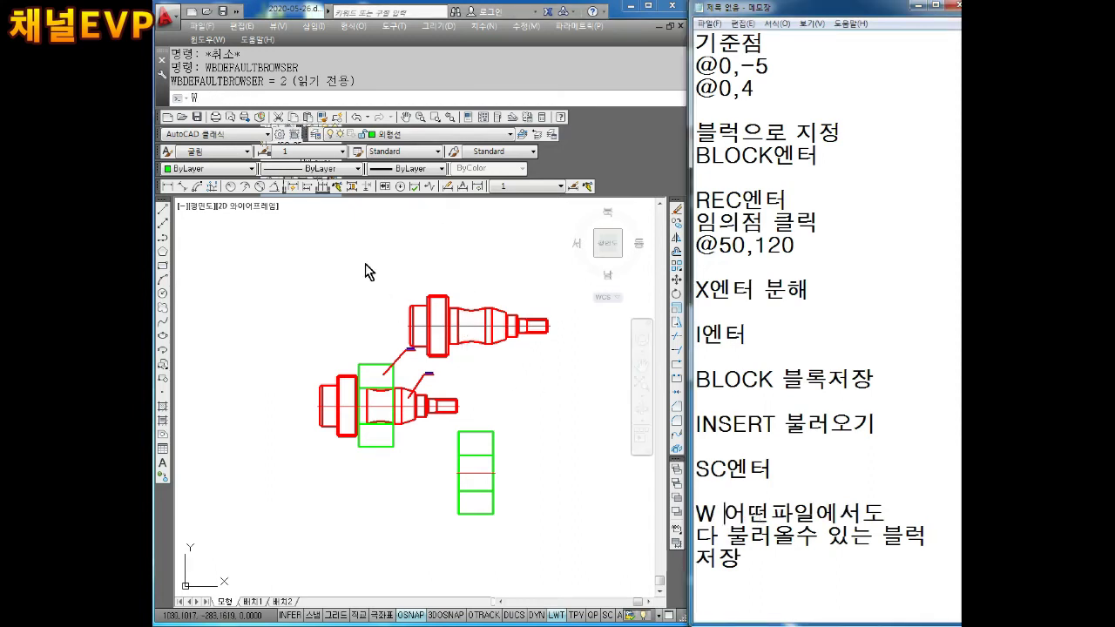
left_click(368, 269)
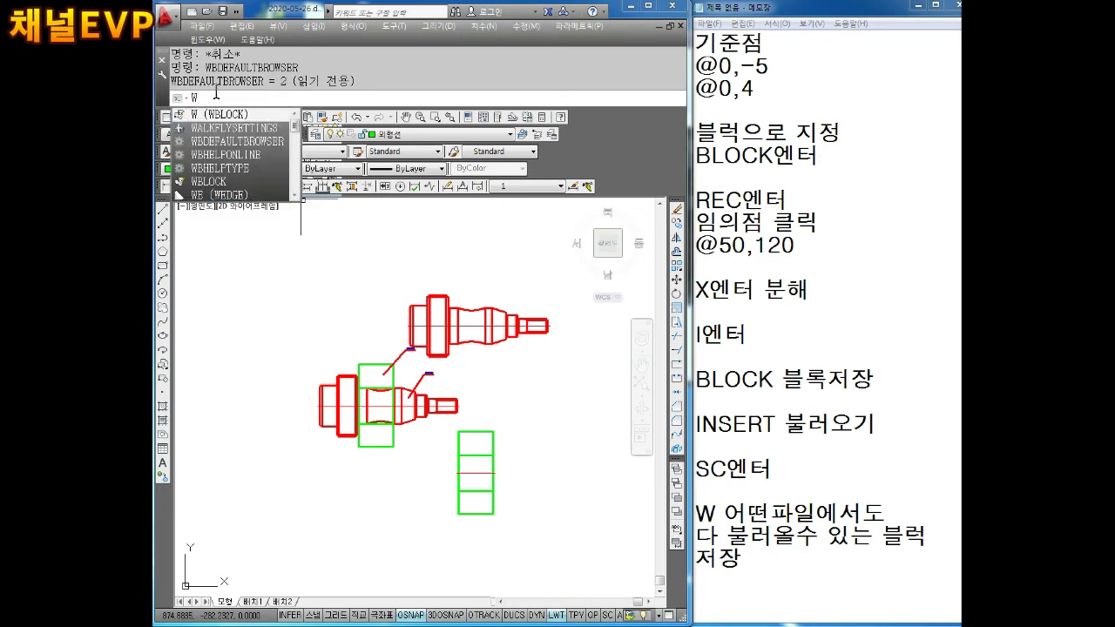
key("Return")
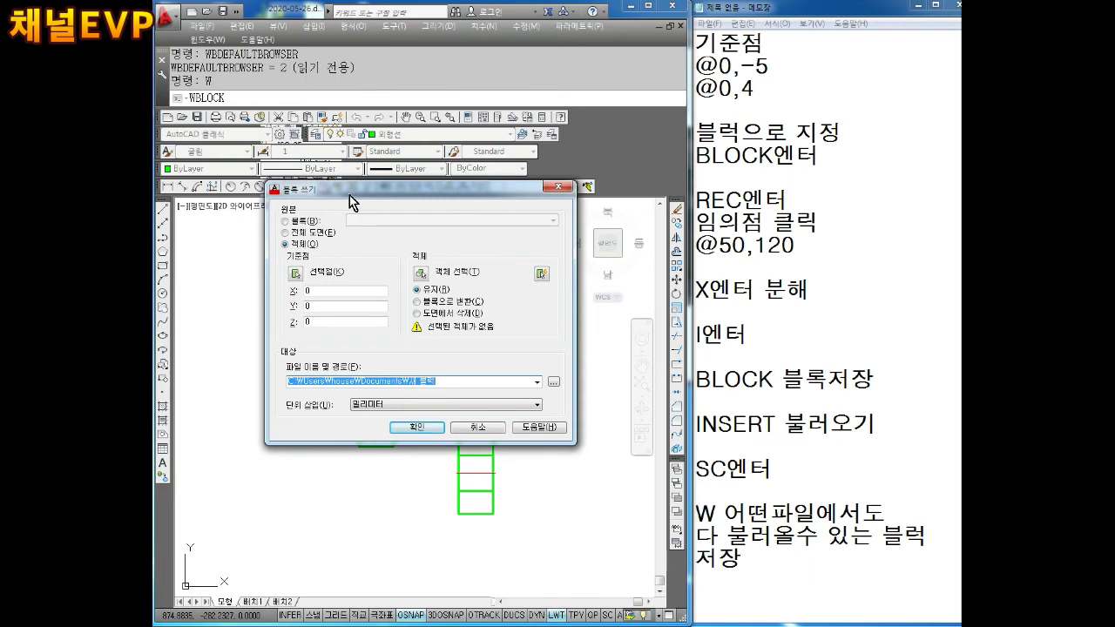
Set the Write Block base point on the green rectangle and select the shaft.
left_click_drag(356, 190, 374, 116)
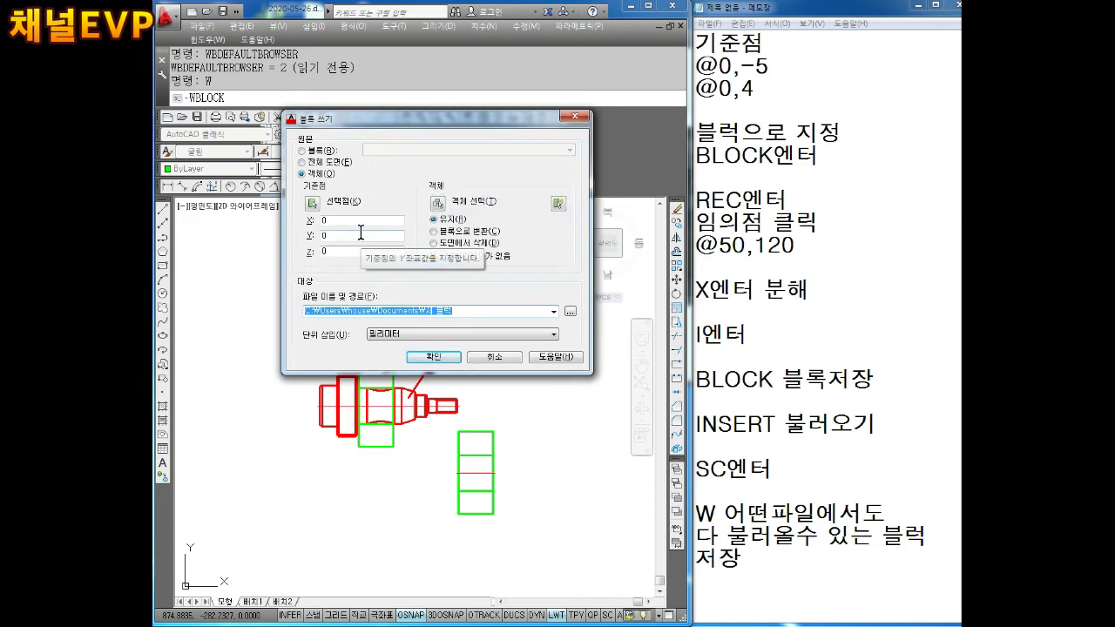
left_click(314, 205)
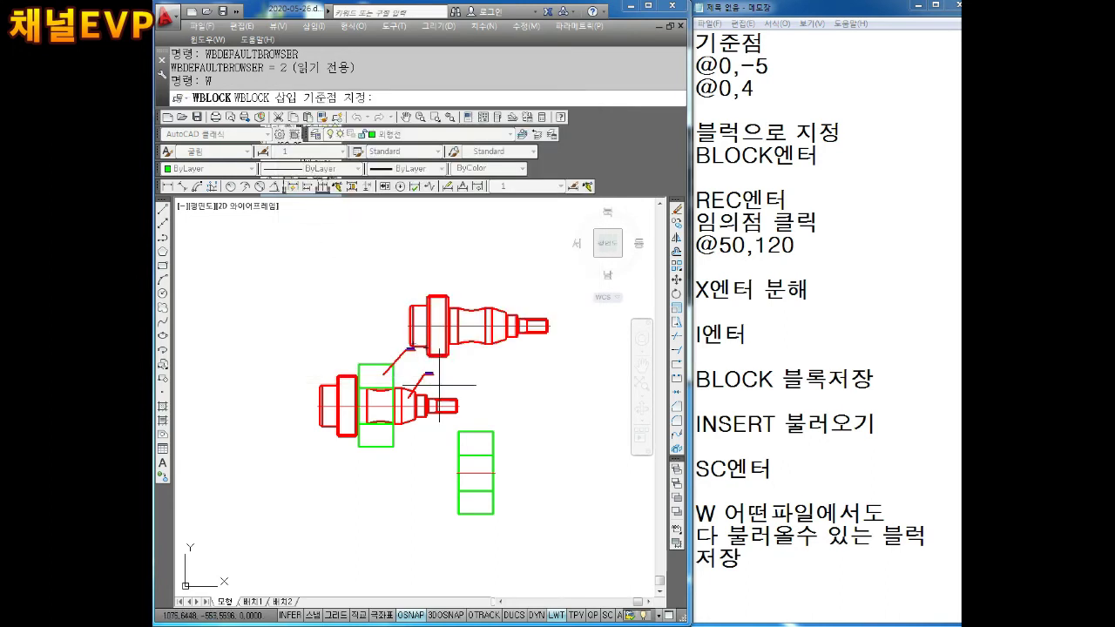
left_click(453, 475)
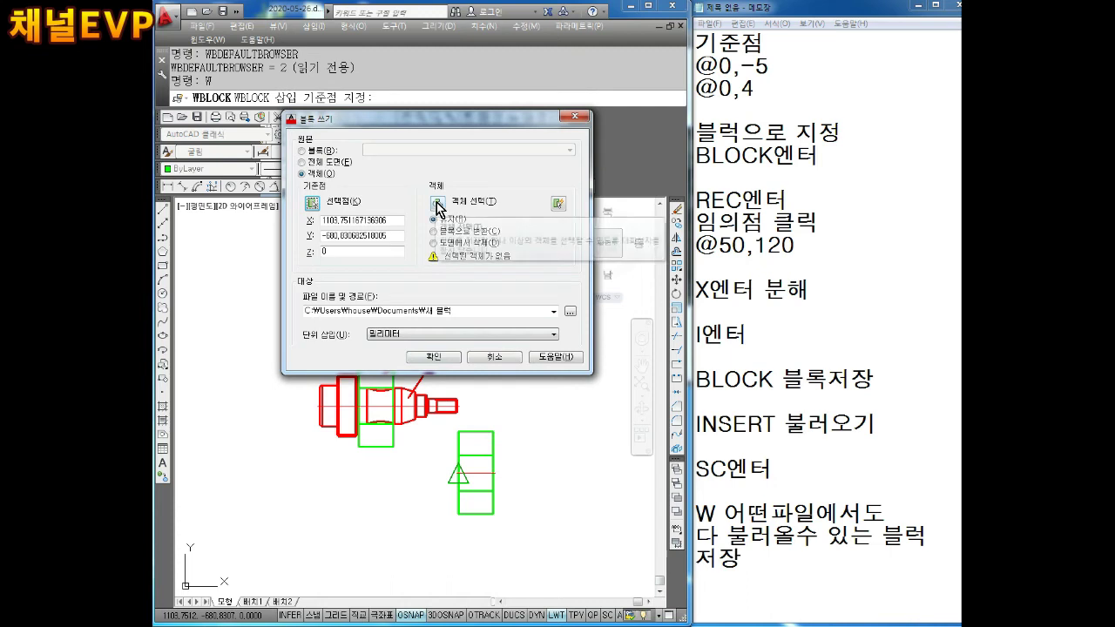
left_click(437, 204)
left_click(521, 417)
left_click(417, 564)
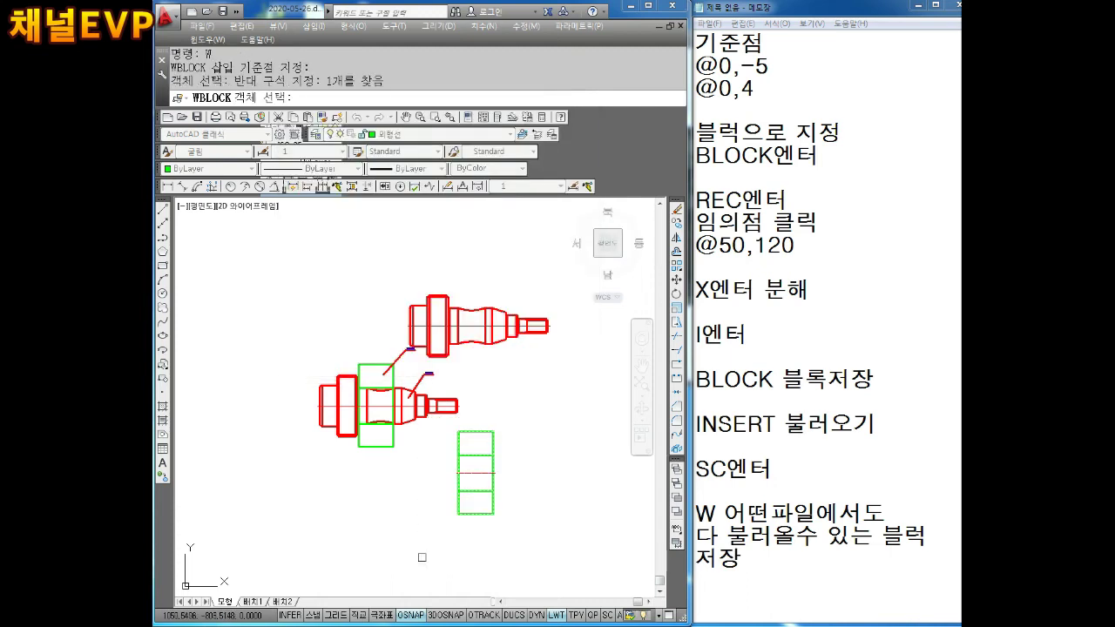
key("Return")
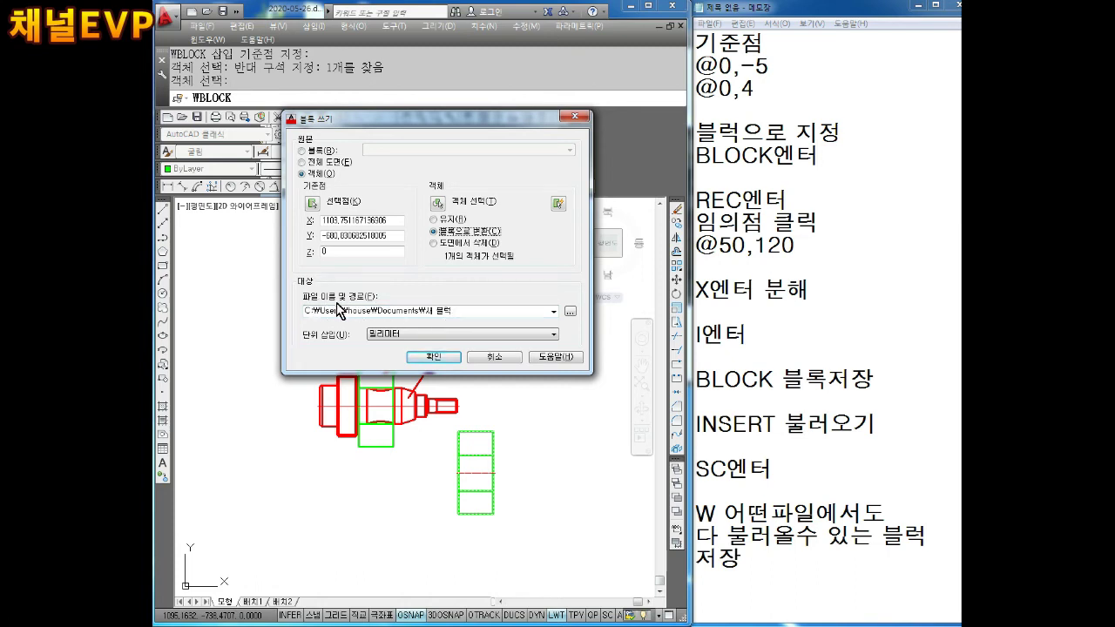
Browse to D:\기계설계제작 and create a new folder there.
left_click(570, 311)
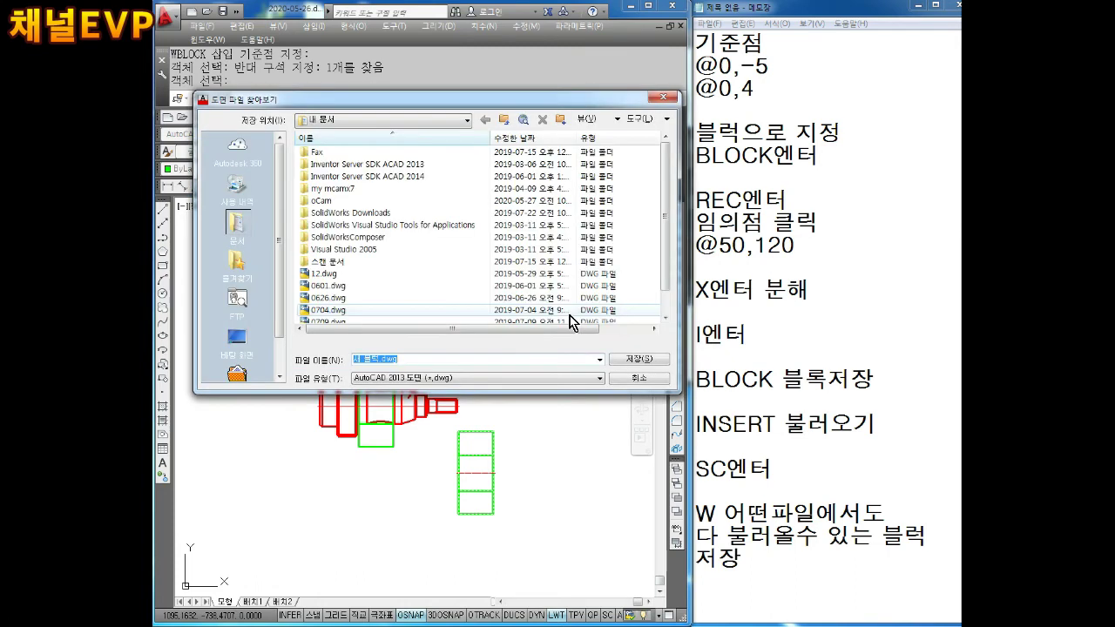
left_click(467, 120)
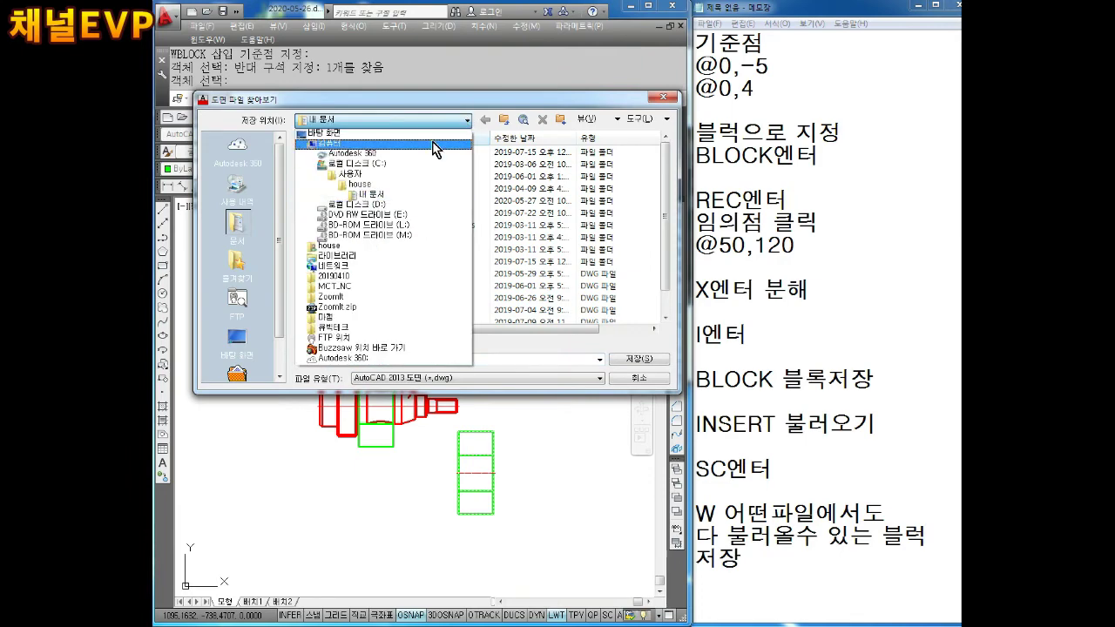
left_click(386, 206)
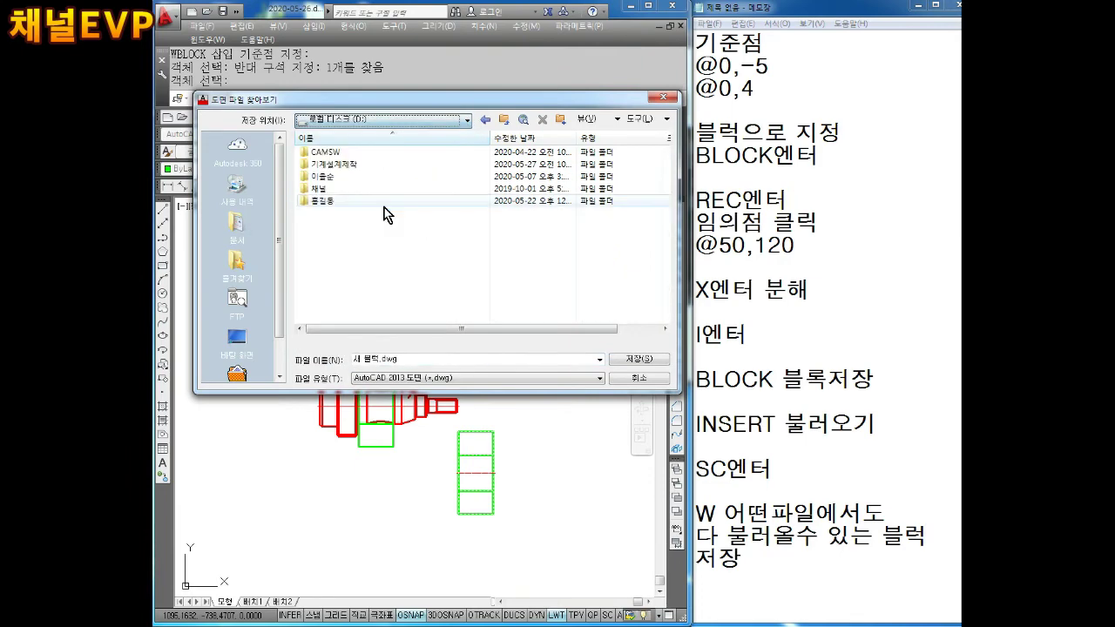
double_click(345, 168)
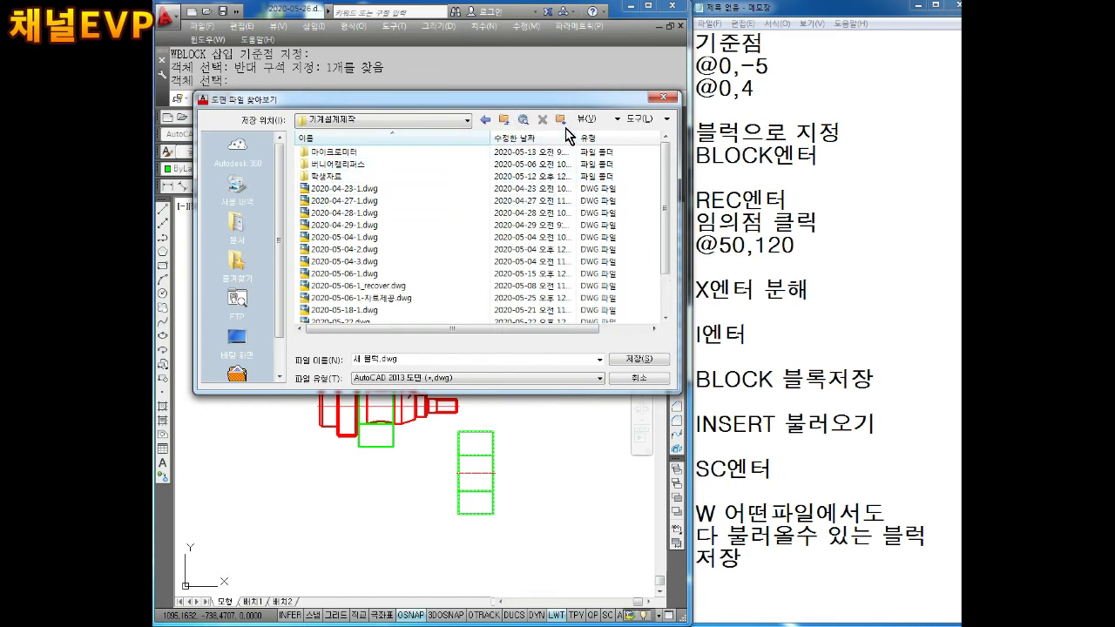
left_click(447, 201)
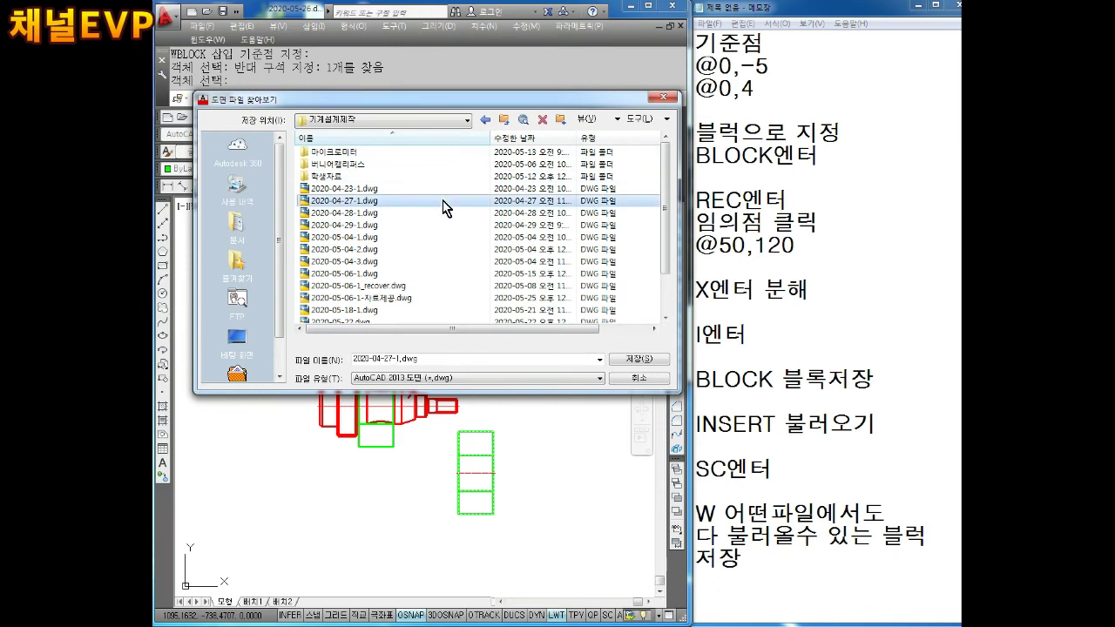
scroll(440, 226, "down", 2)
double_click(323, 311)
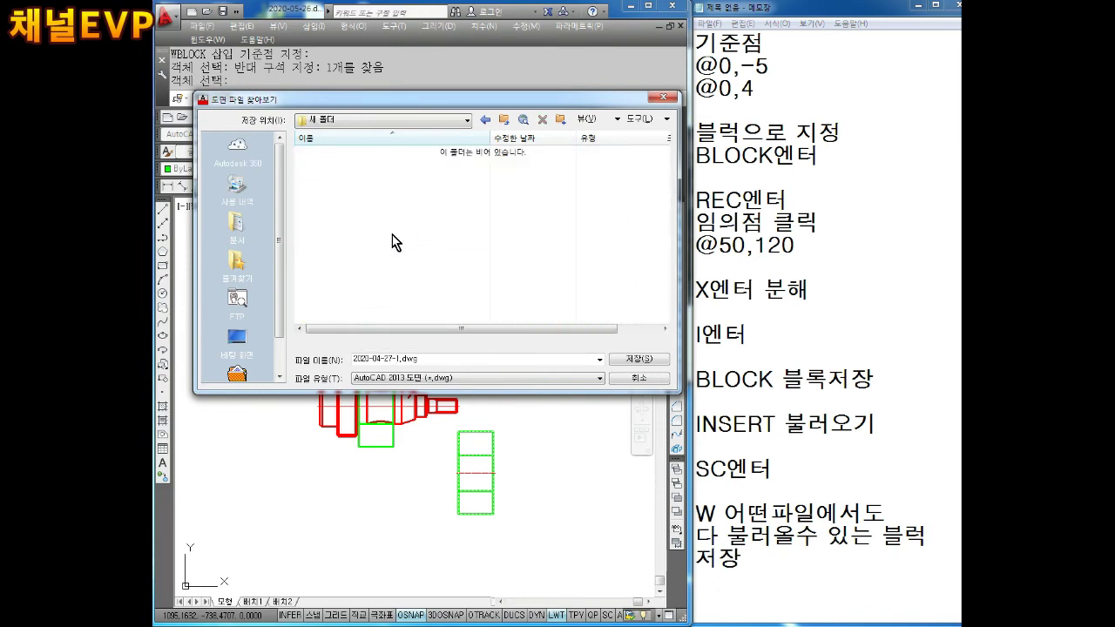
key("BackSpace")
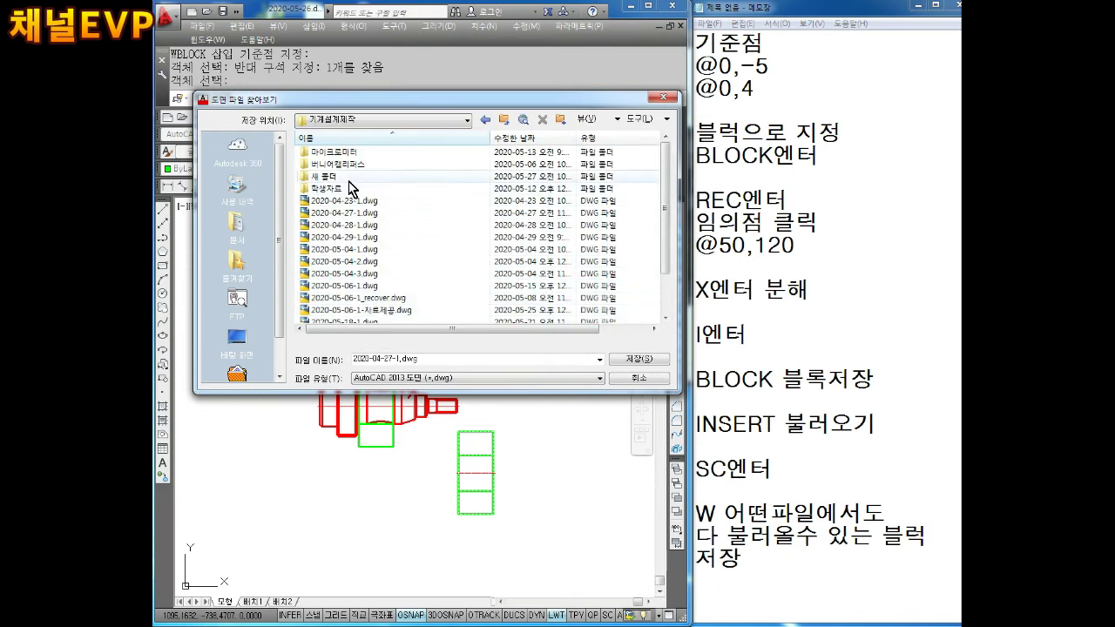
Rename the folder 블록저장 and write the block into it as 2번부품.dwg.
right_click(330, 179)
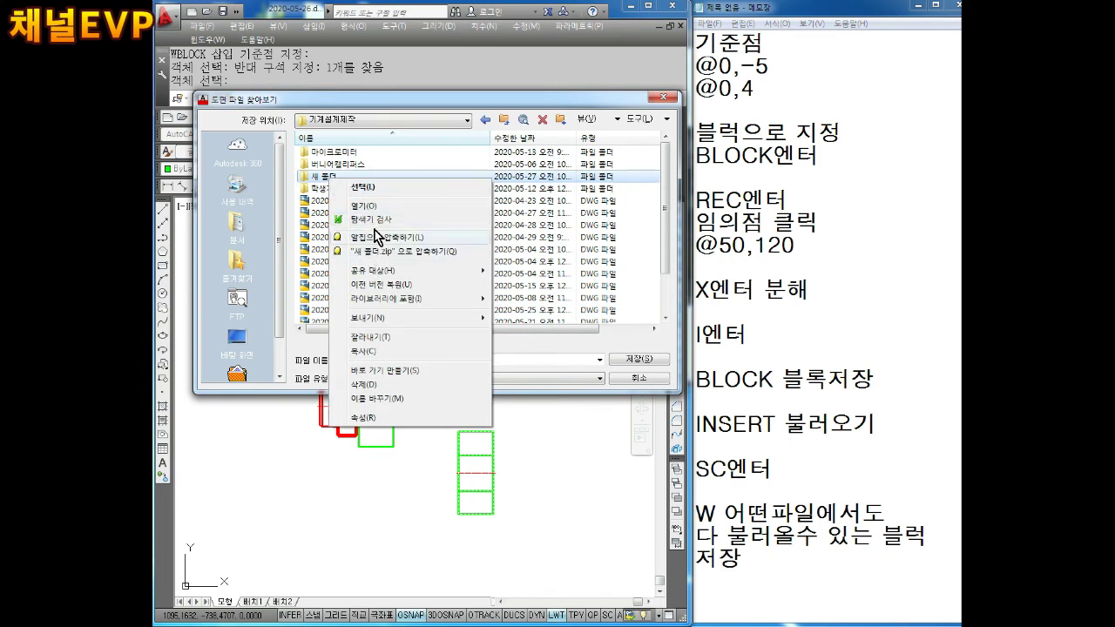
left_click(372, 399)
type("QM")
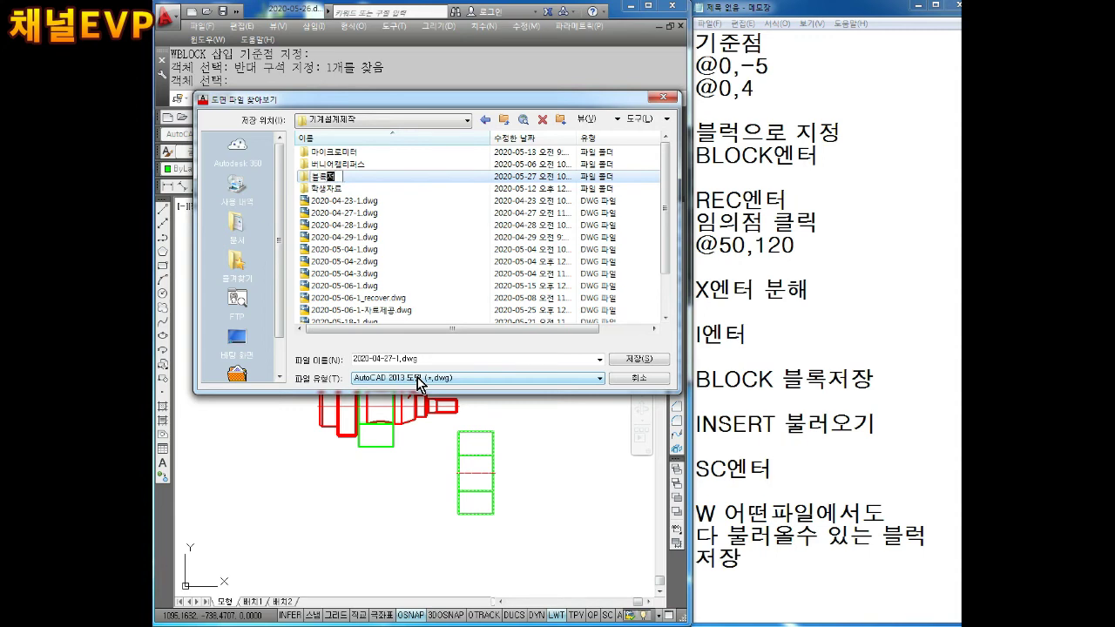
left_click(410, 250)
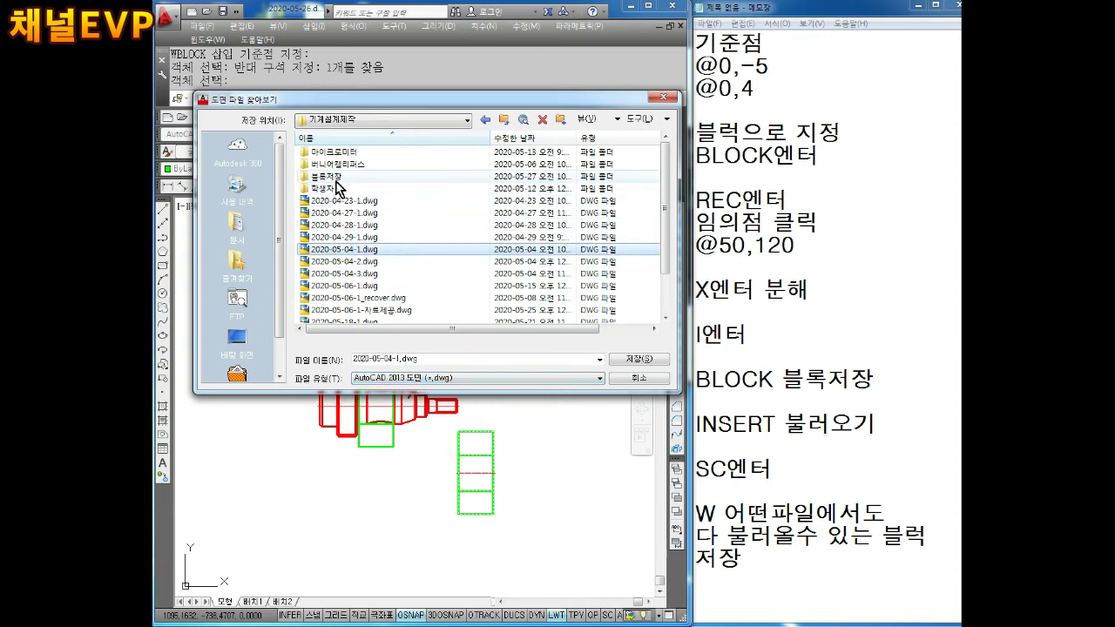
double_click(335, 178)
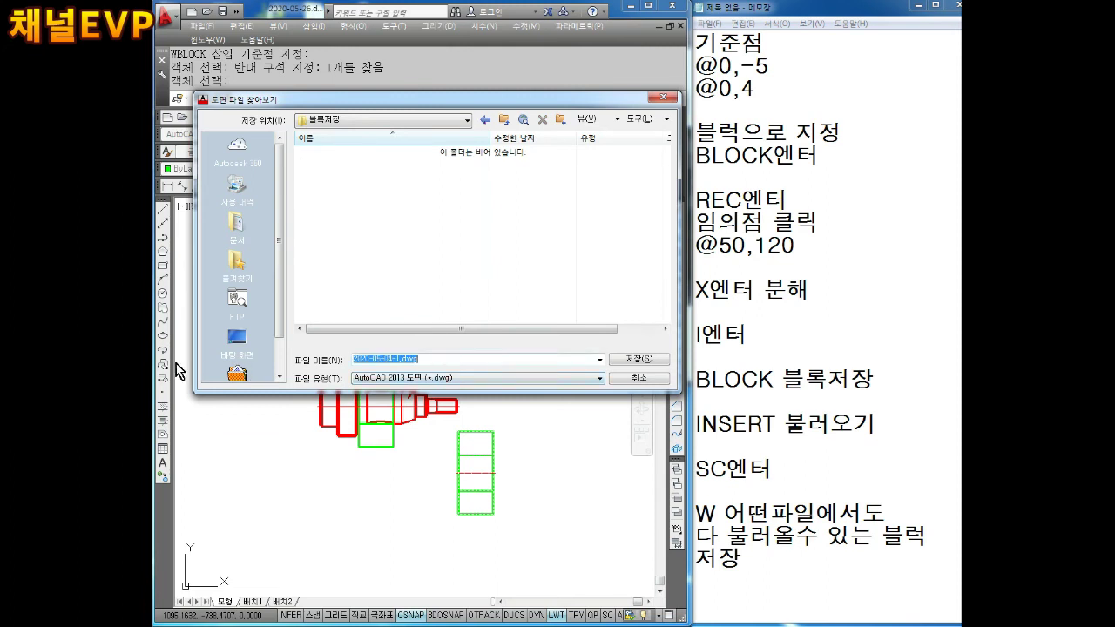
key("BackSpace")
key("Return")
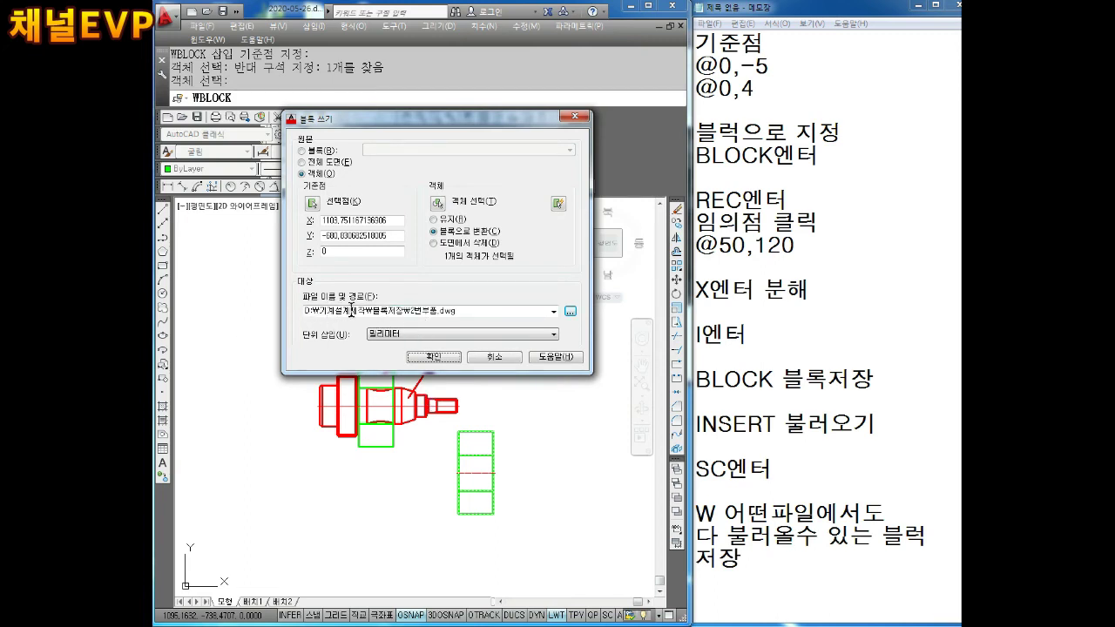
left_click(438, 358)
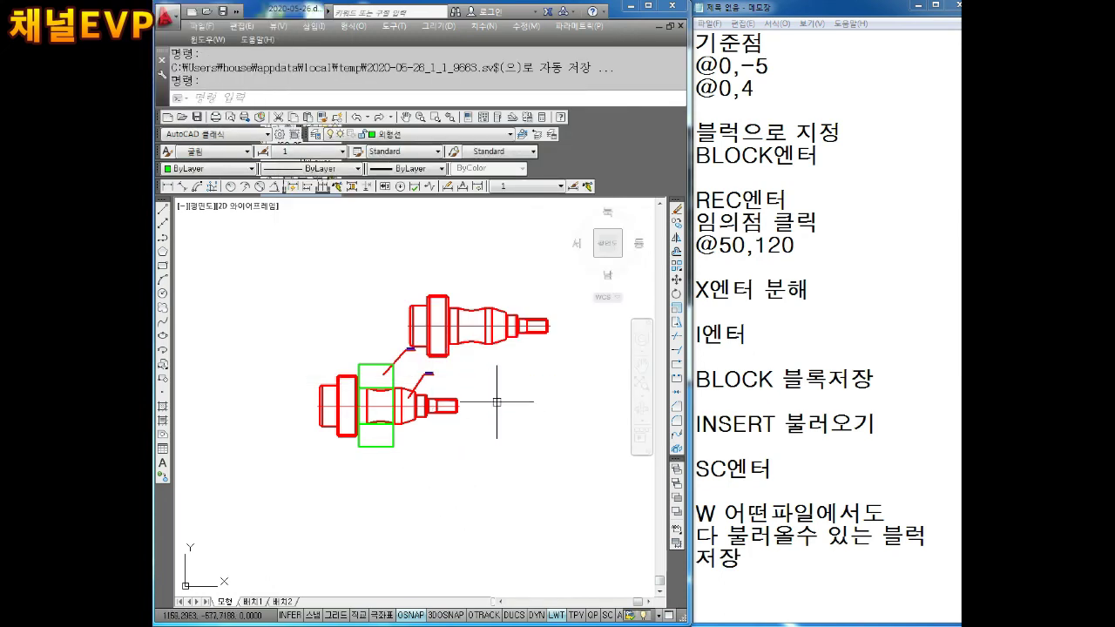
Switch to Drawing2 and open the Block Definition dialog with B.
key("Escape")
key("Escape")
key("Escape")
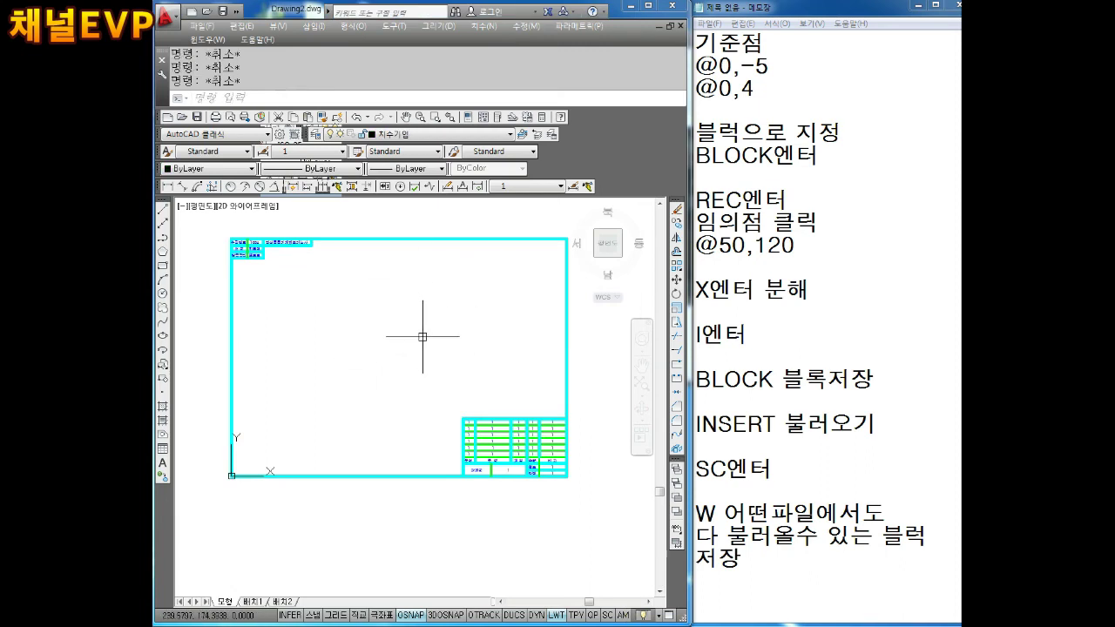
type("BLOCK")
key("Return")
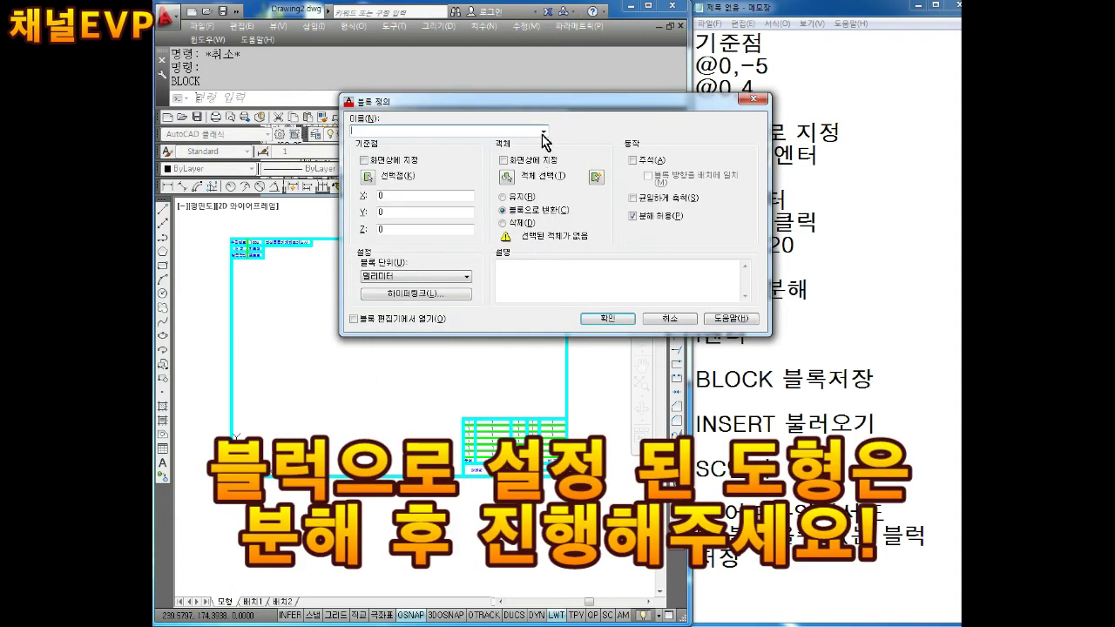
Close Block Definition, start INSERT, and browse to drive D: for a drawing file.
left_click(543, 132)
key("Escape")
key("Escape")
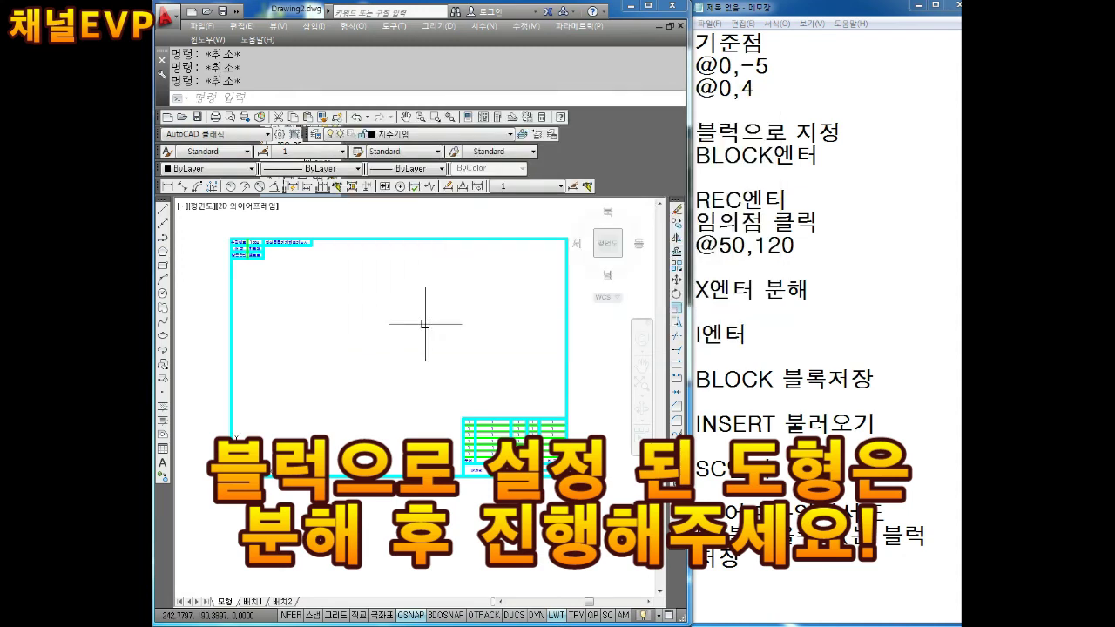
type("I")
key("Return")
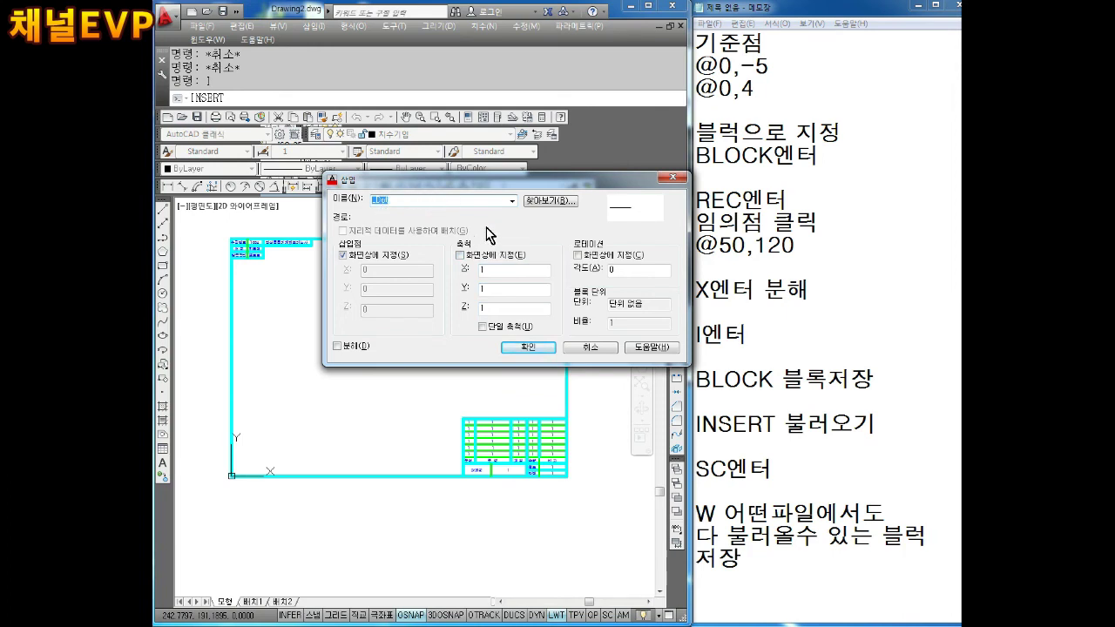
left_click(527, 202)
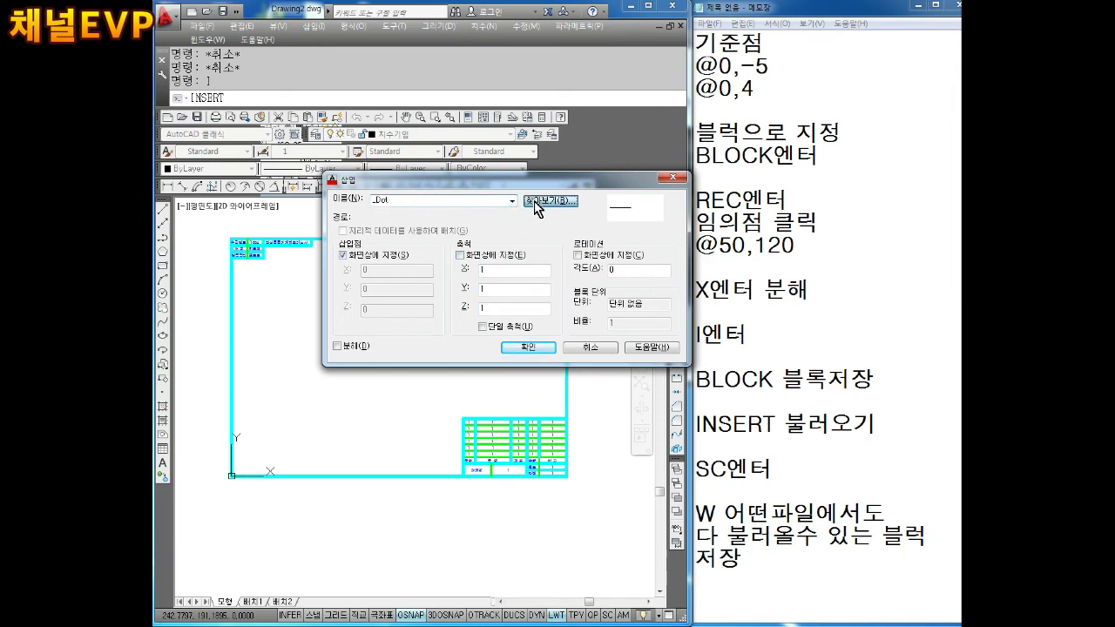
left_click(523, 146)
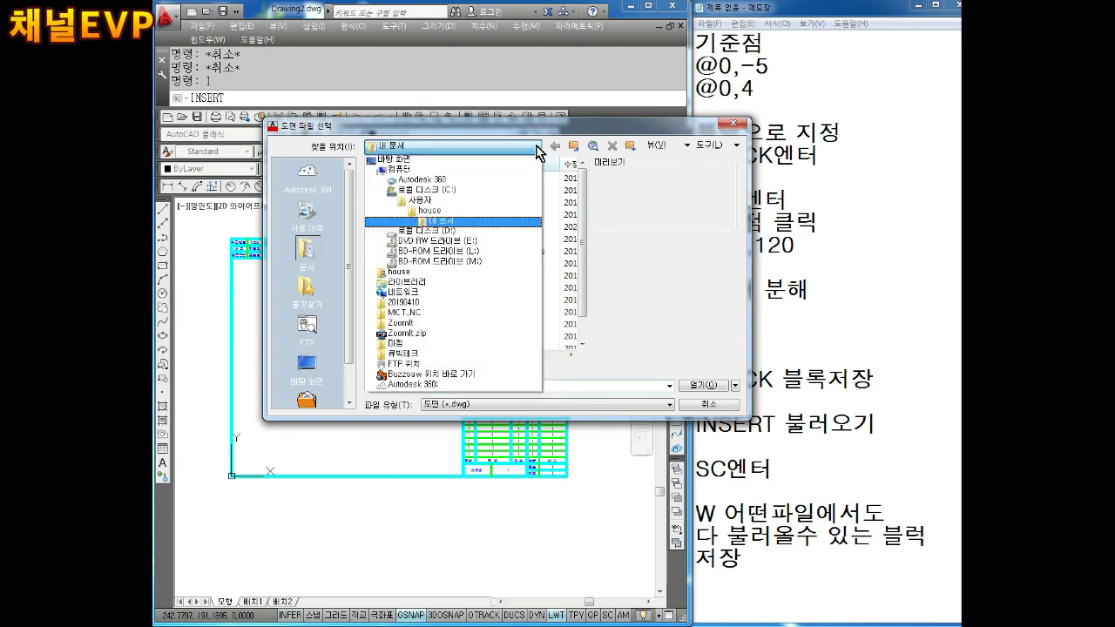
left_click(446, 239)
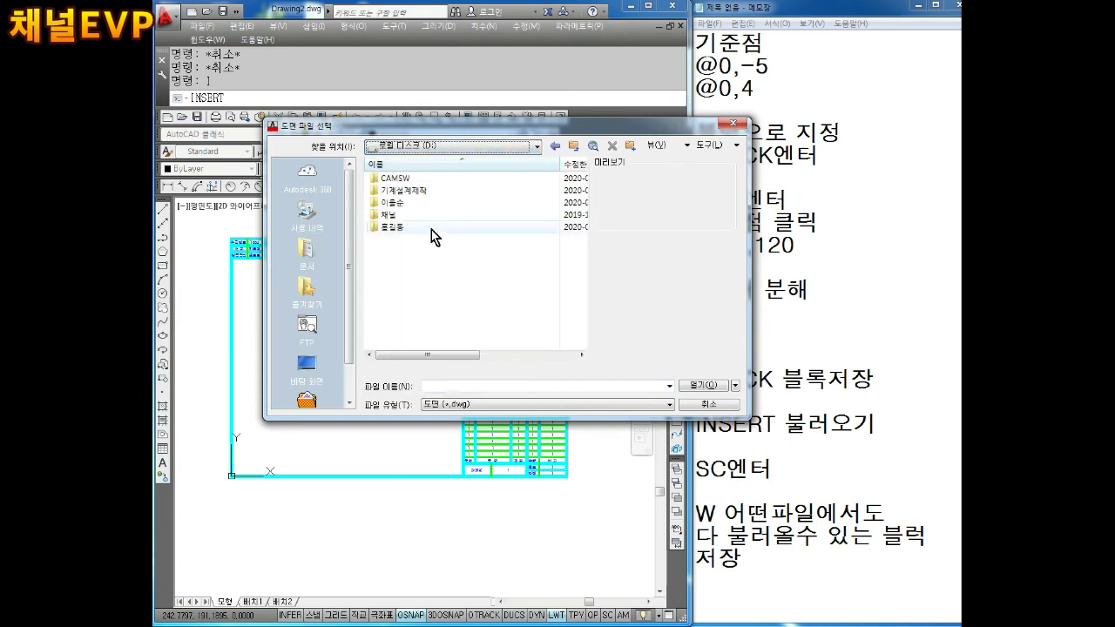
Insert 기계설계제작\블록저장\2번부품.dwg (rejected as self-referencing), then return to the shaft drawing.
double_click(422, 193)
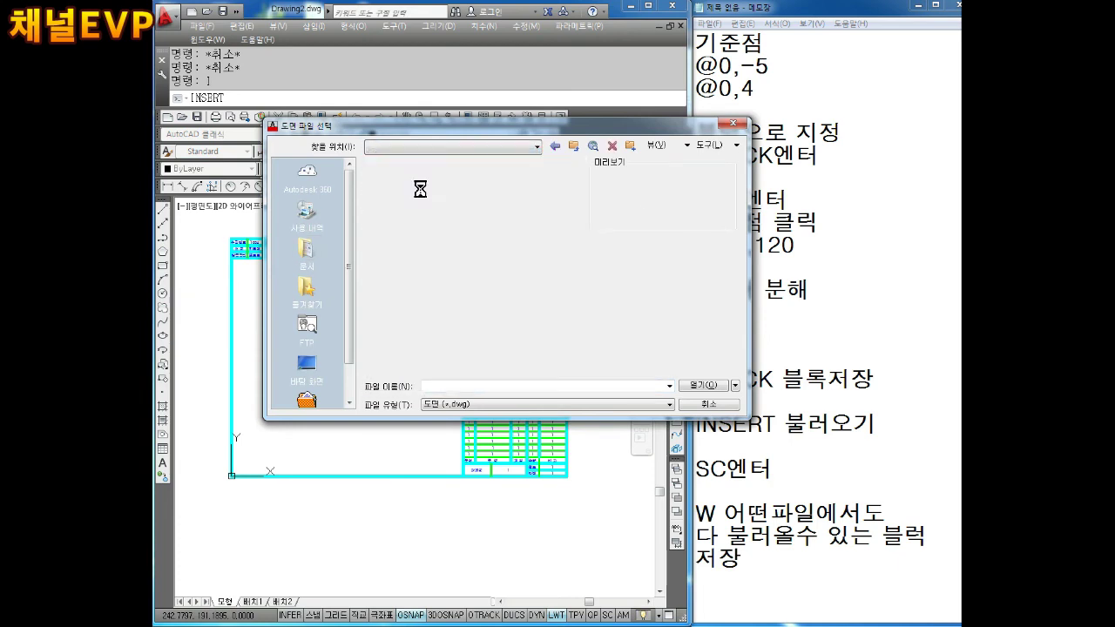
double_click(423, 203)
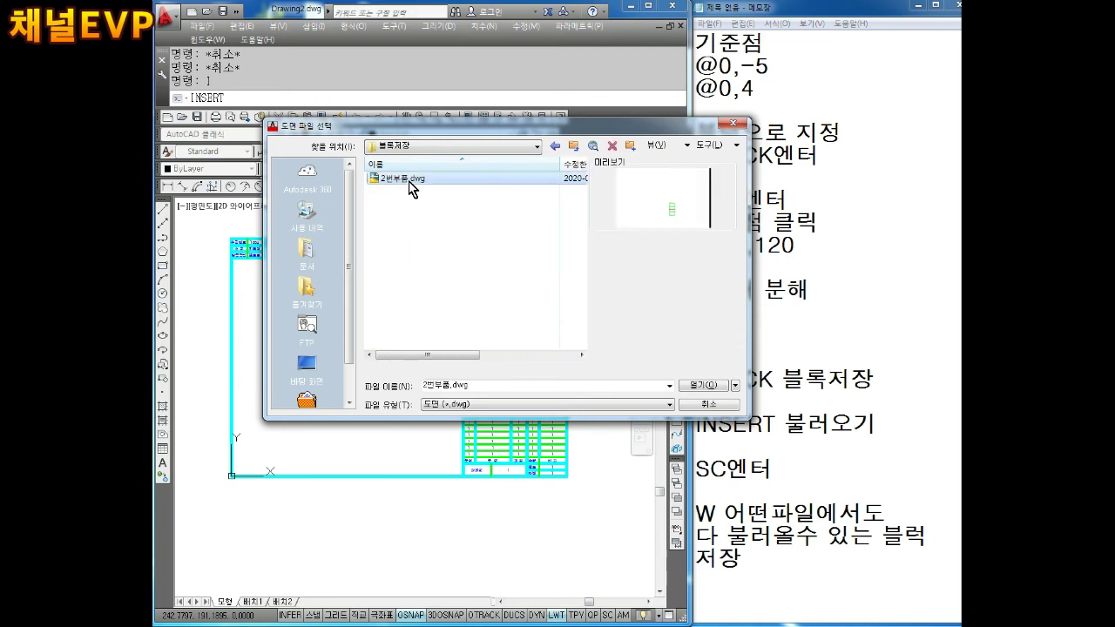
double_click(413, 179)
key("Return")
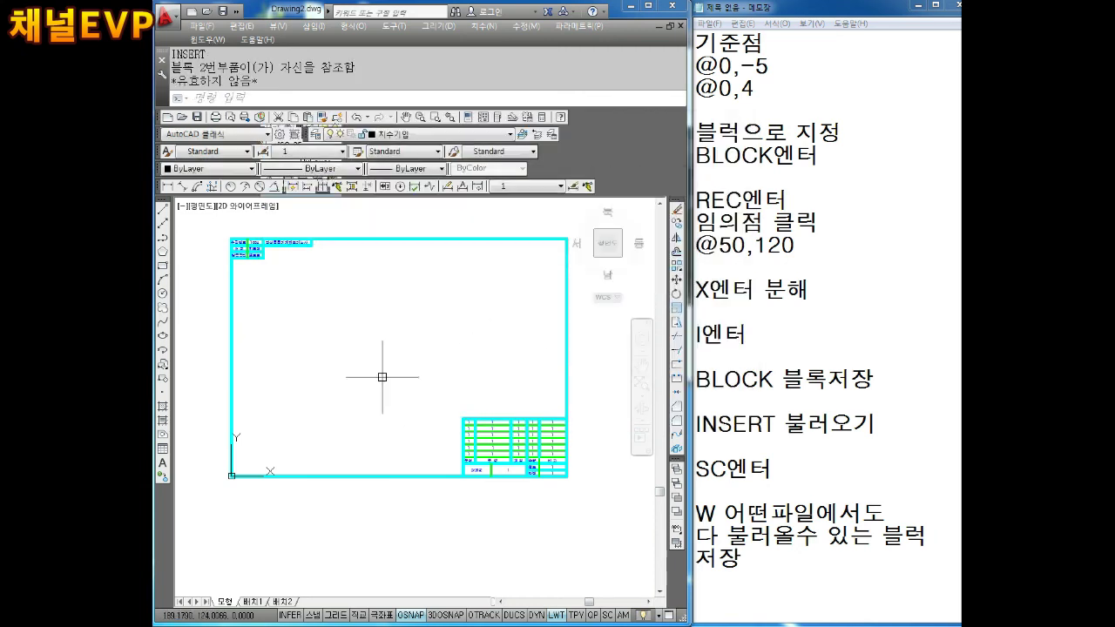
scroll(393, 357, "down", 5)
scroll(400, 368, "up", 3)
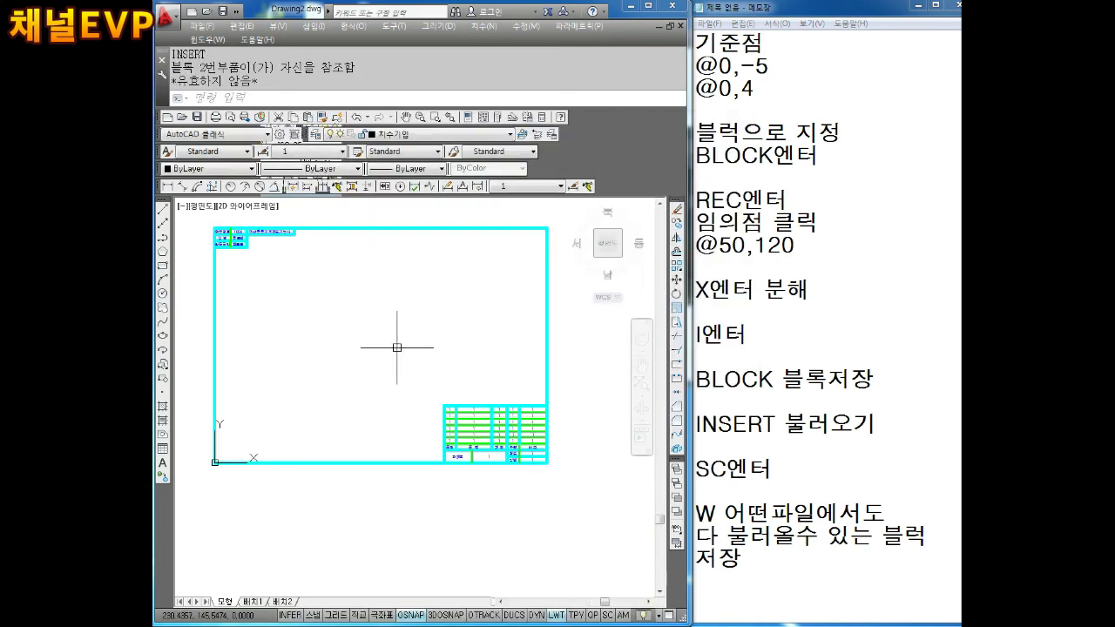
key("ctrl+Tab")
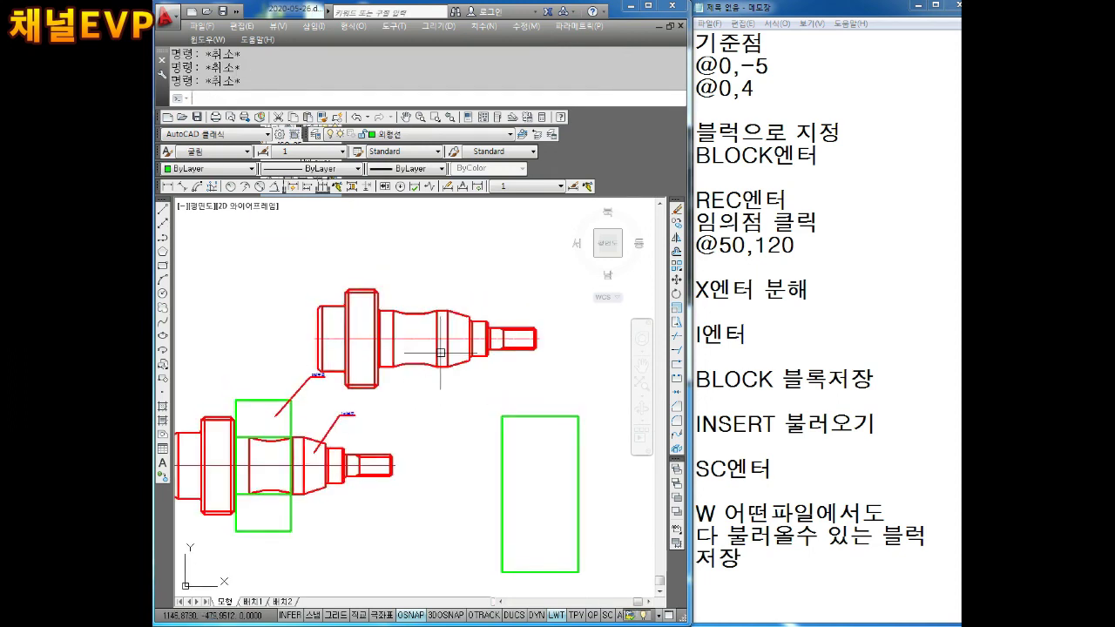
Try a WBLOCK selection of the red shaft, then cancel it.
type("w")
key("Return")
left_click(424, 192)
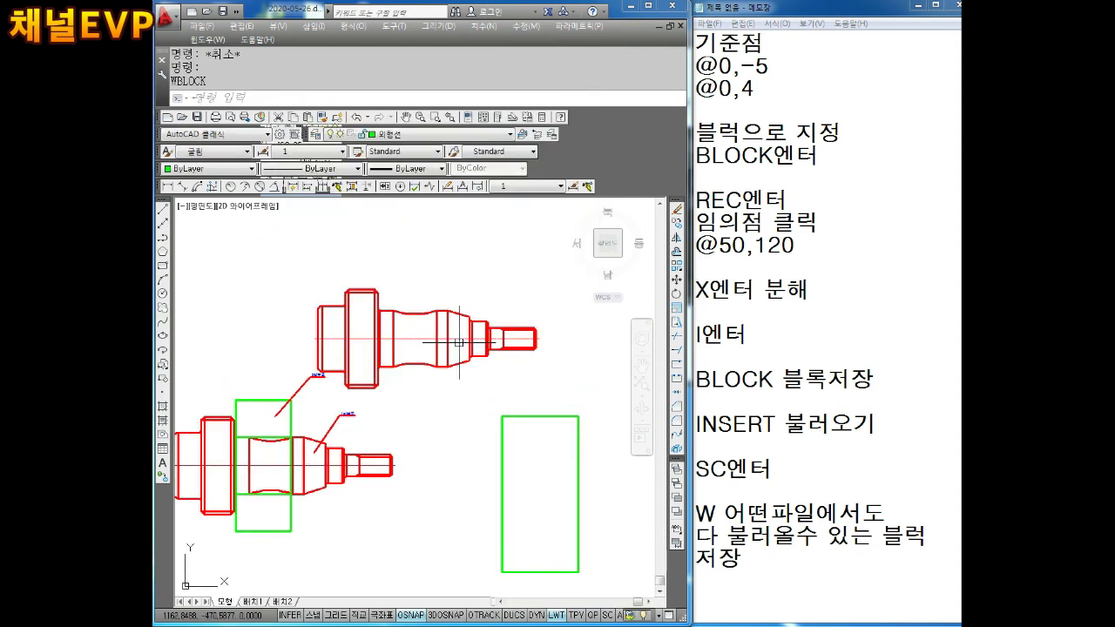
left_click(465, 327)
left_click(435, 298)
key("Return")
key("Escape")
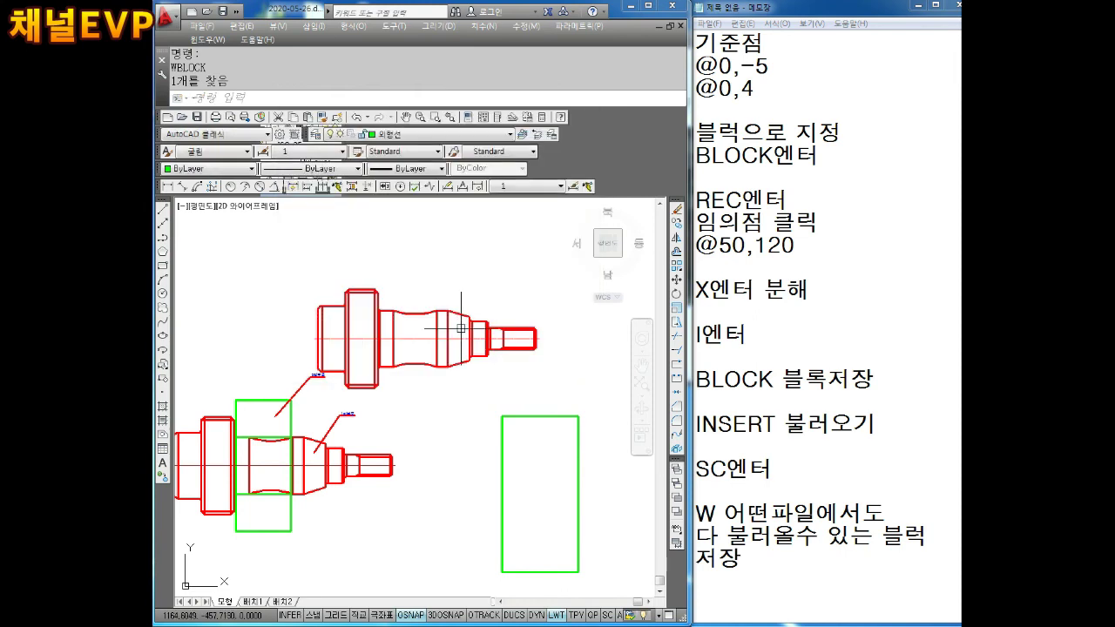
left_click(452, 319)
key("Escape")
key("Escape")
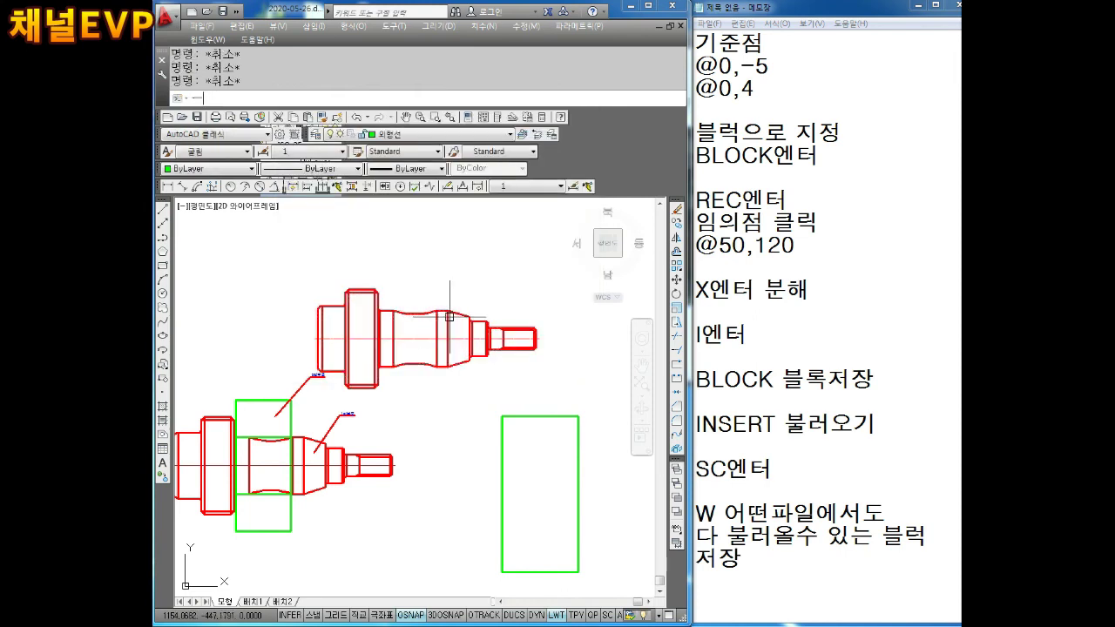
type("W")
Move the red shaft part from its base point to a new position.
key("Return")
left_click(449, 317)
key("Return")
left_click(447, 307)
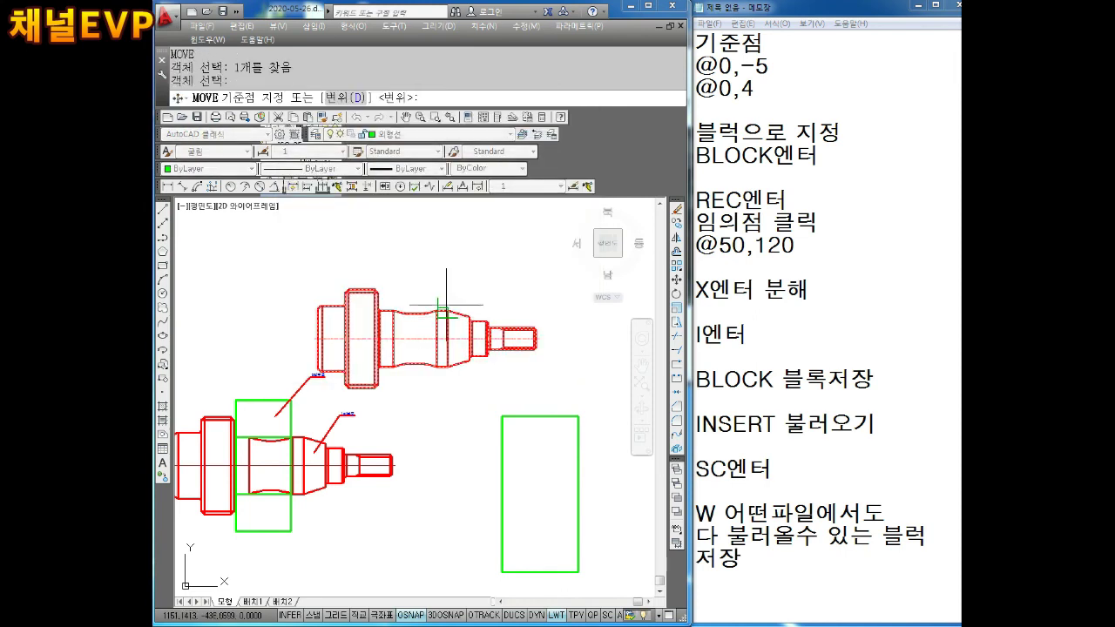
middle_click_drag(477, 241, 440, 336)
left_click(489, 259)
middle_click_drag(471, 295, 445, 318)
key("Escape")
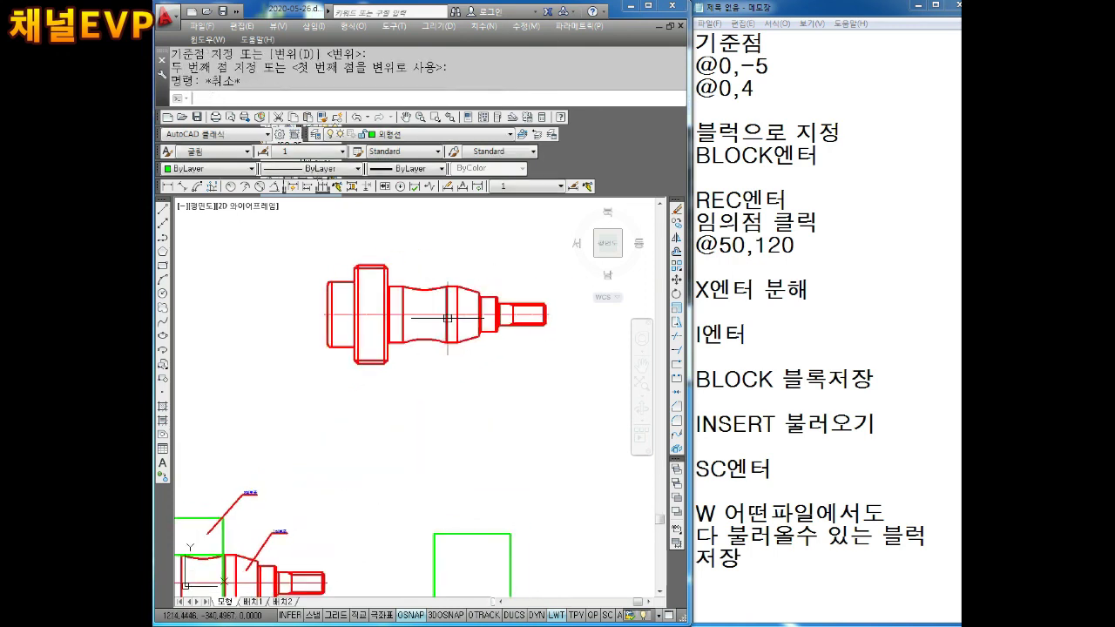
key("Escape")
key("Escape")
Explode the red shaft block back into separate lines.
type("x")
key("Return")
mouse_move(449, 327)
left_mouse_down()
mouse_move(423, 269)
mouse_move(427, 355)
left_mouse_up()
key("Escape")
type("x")
key("Return")
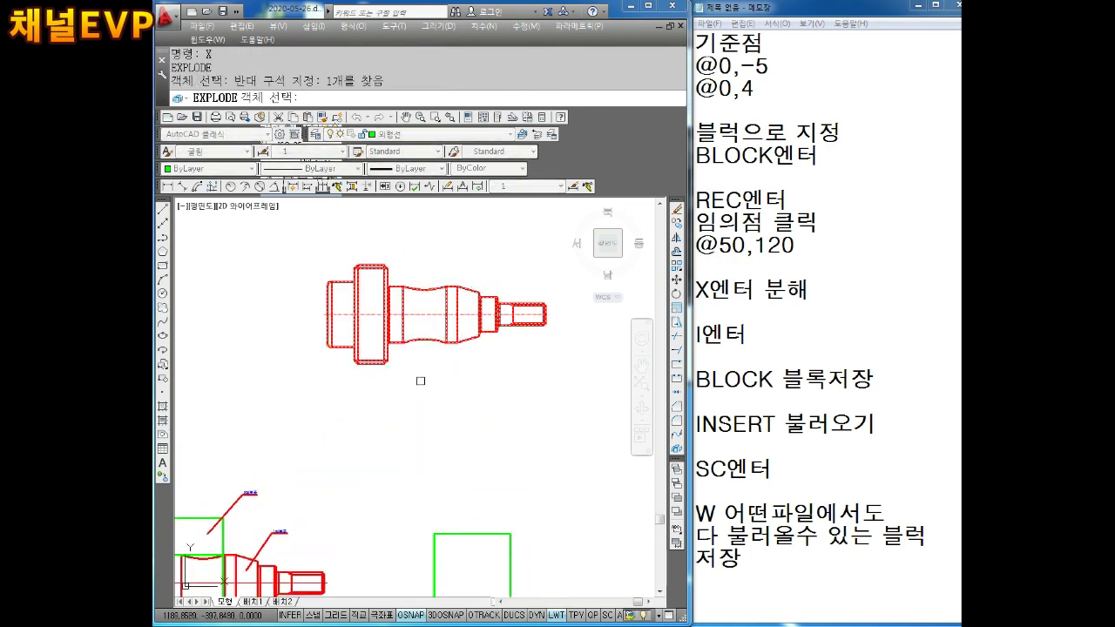
scroll(457, 296, "up", 2)
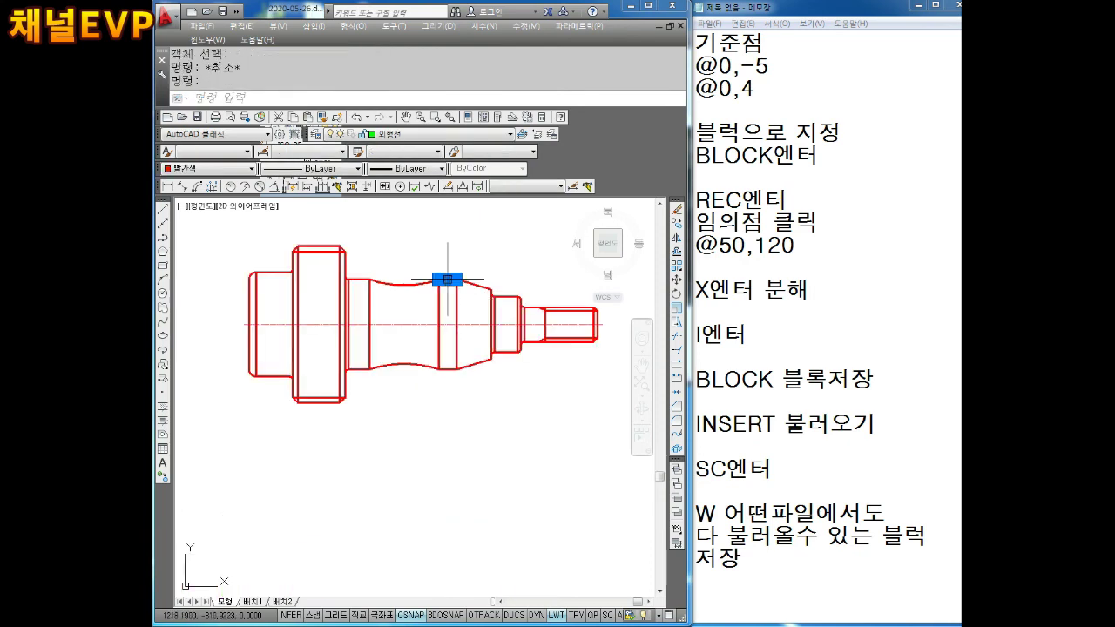
key("Escape")
key("Escape")
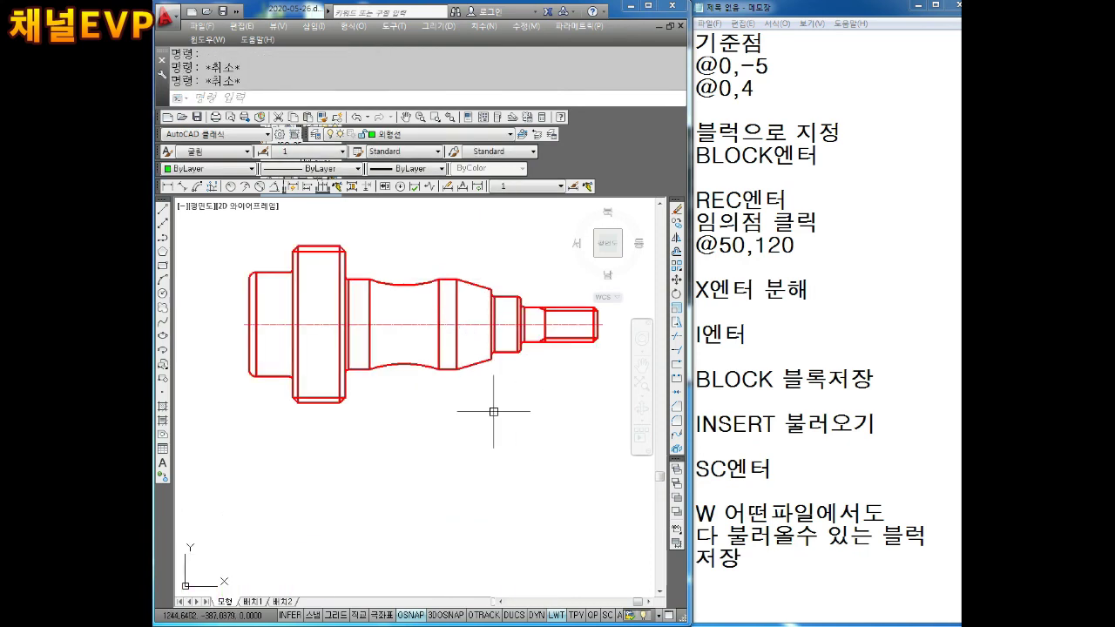
type("W")
key("Return")
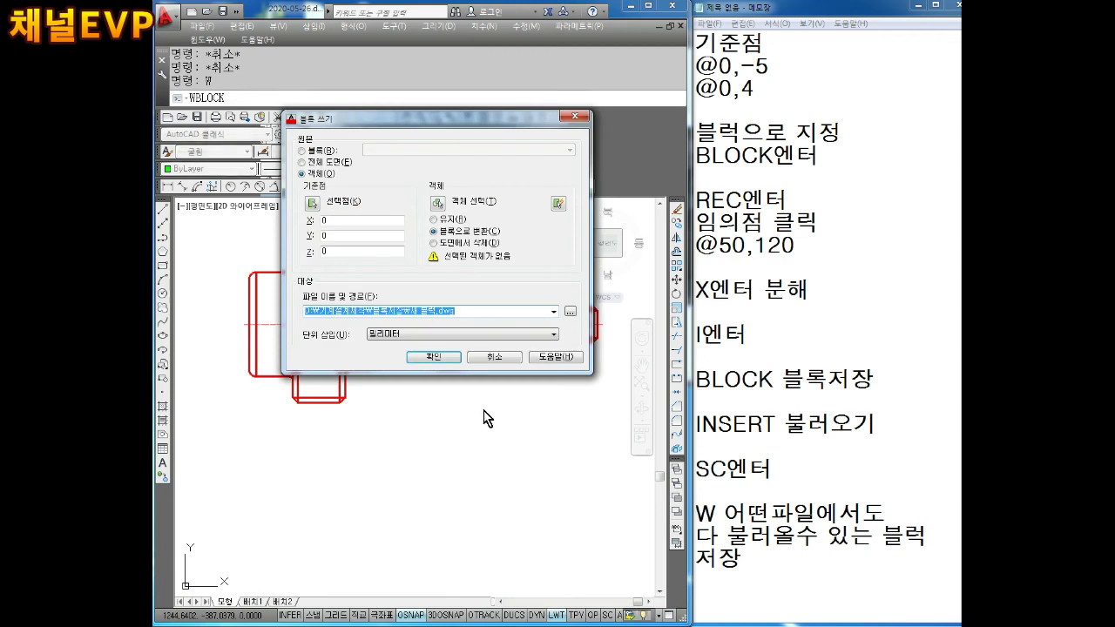
Set the WBLOCK base point on the shaft and window-select its 76 objects, converting to block.
left_click(313, 205)
left_click(423, 328)
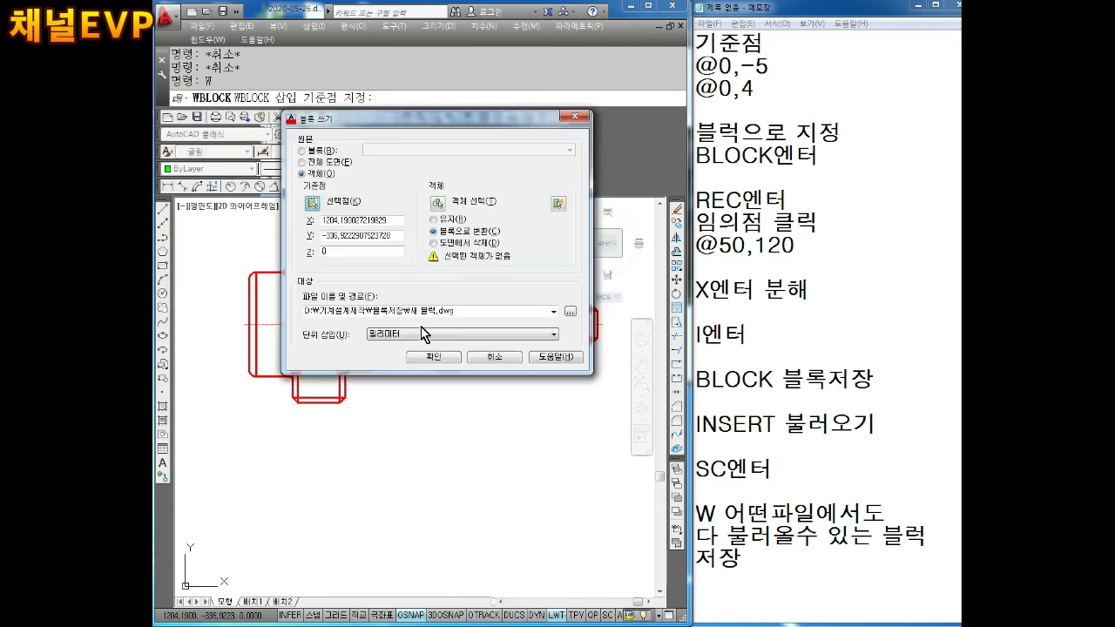
left_click(437, 202)
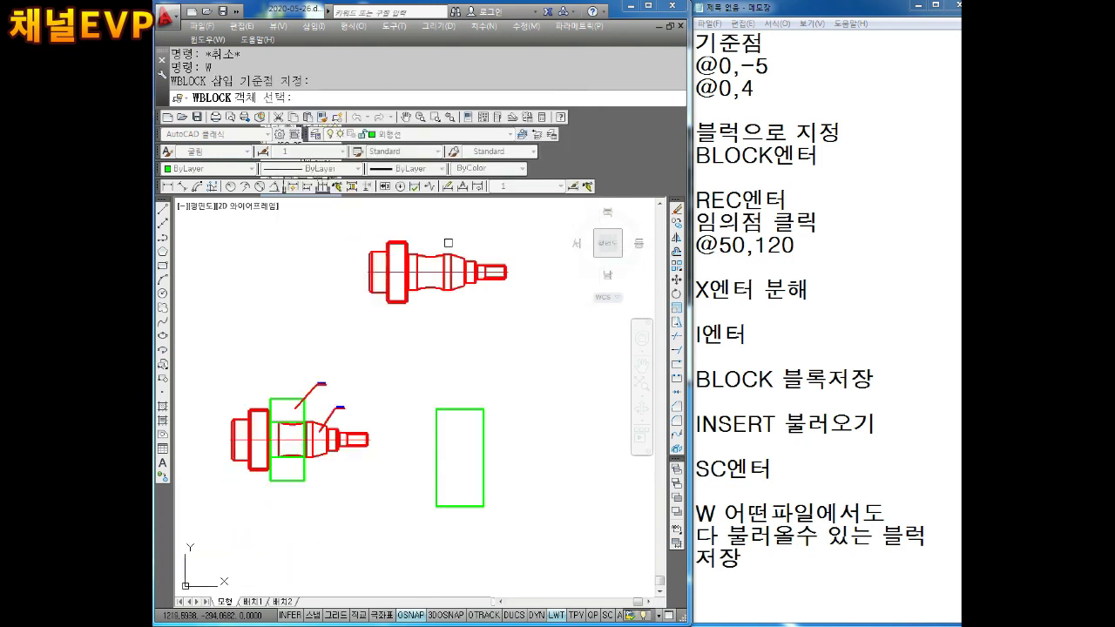
left_click(508, 262)
left_click(336, 351)
key("Return")
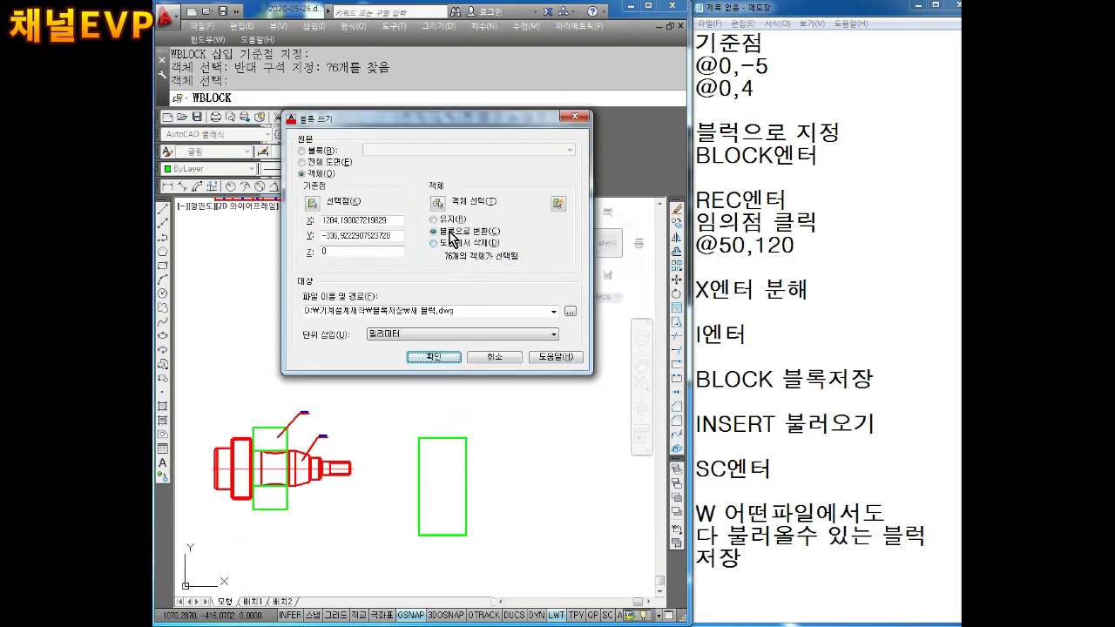
left_click(449, 232)
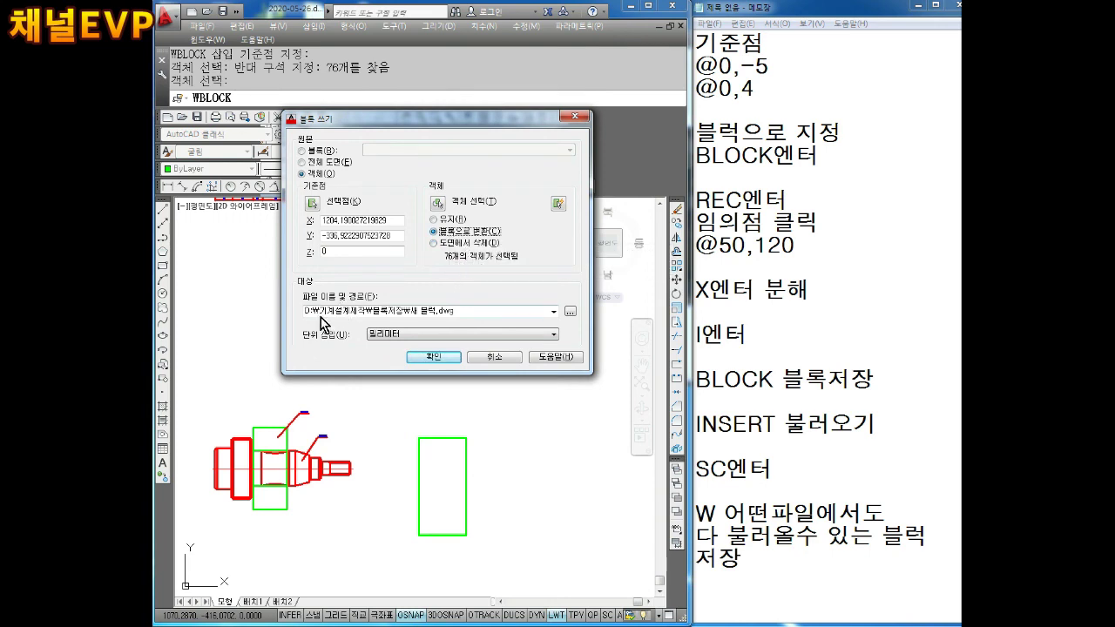
Save the selection as 1번부품.dwg in the 블록저장 folder.
left_click(570, 314)
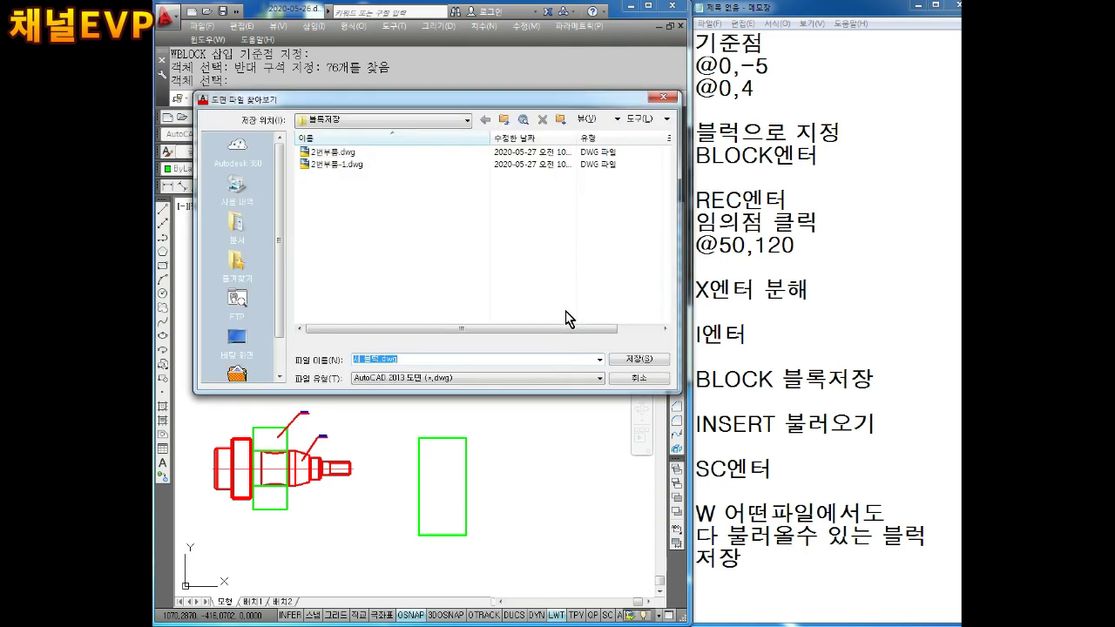
left_click_drag(406, 357, 154, 362)
key("BackSpace")
key("Return")
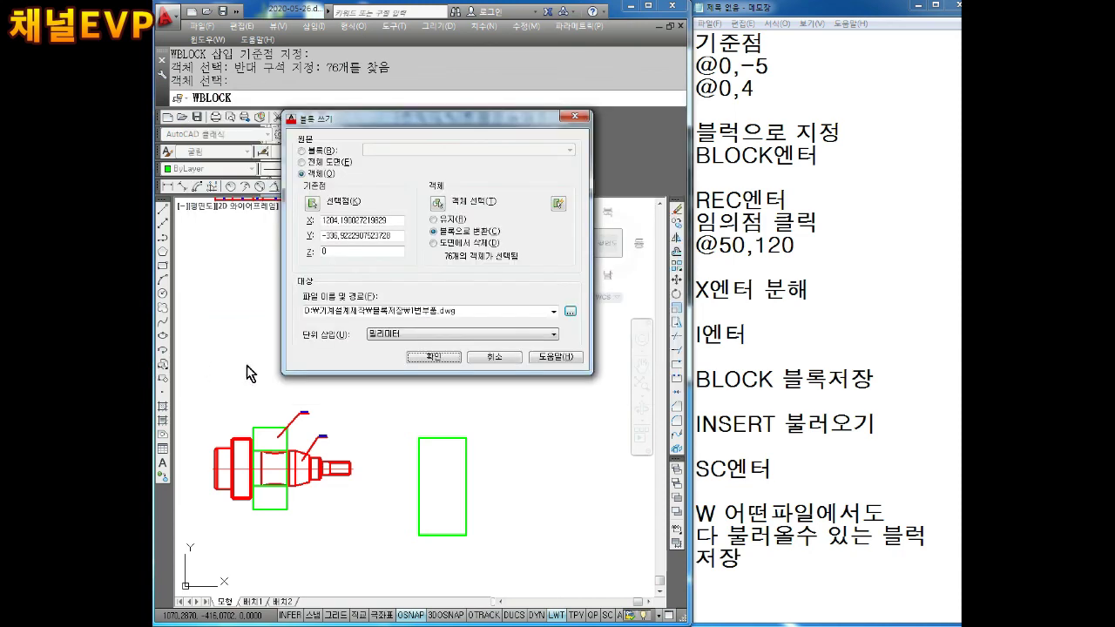
left_click(429, 356)
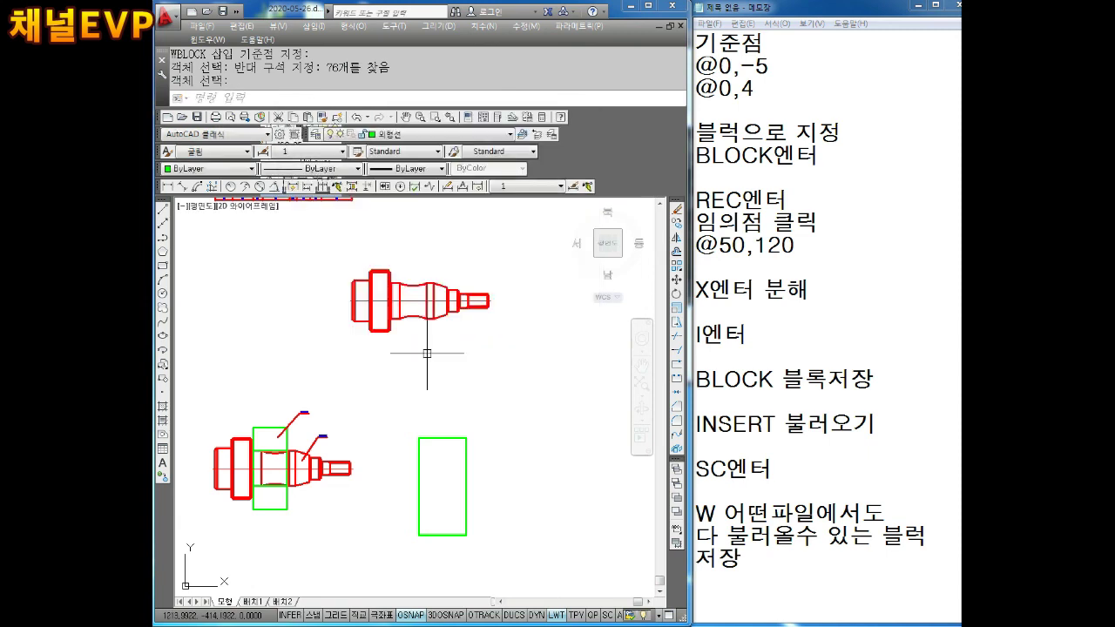
scroll(399, 303, "up", 2)
key("Escape")
key("Escape")
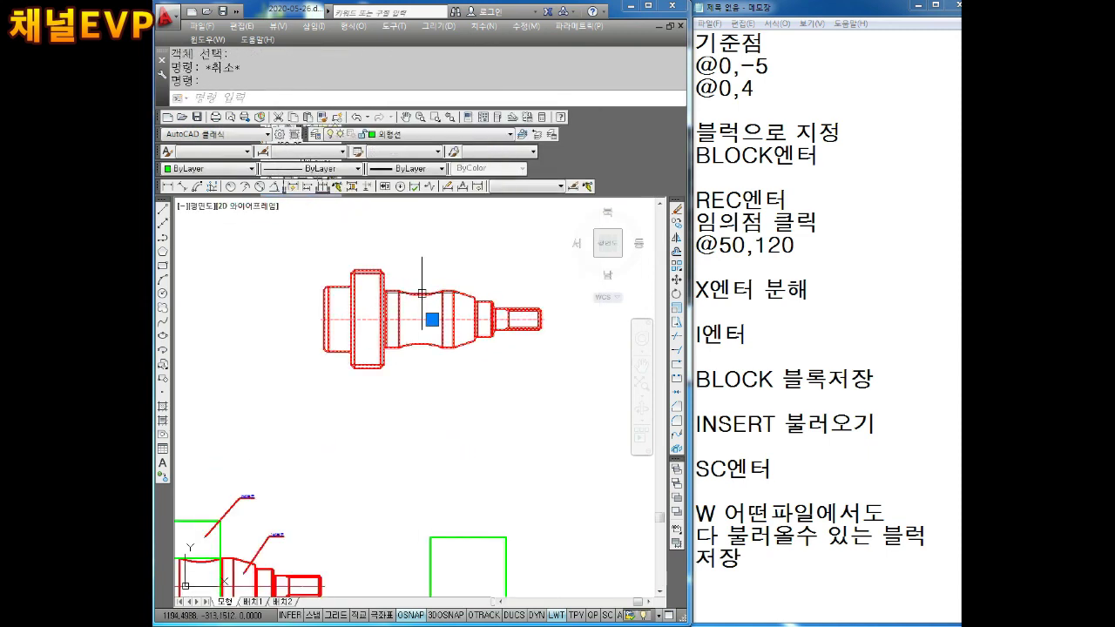
Restart WBLOCK and dismiss it without writing another file.
key("Escape")
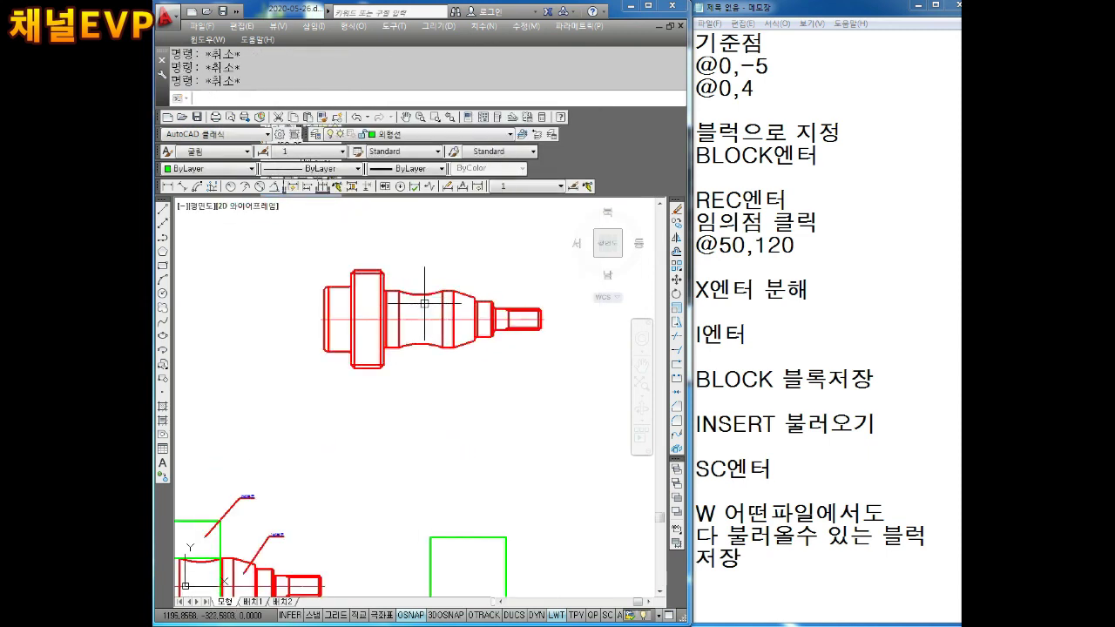
type("w")
key("Return")
key("Escape")
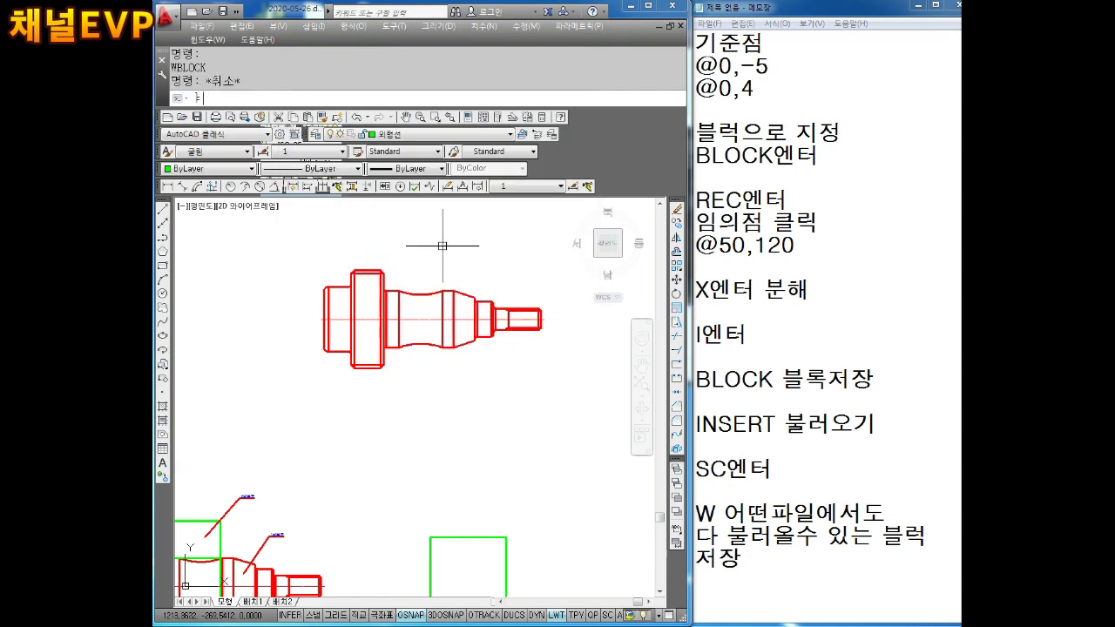
Abandon a trial insert of 1번부품.dwg here and switch to the Drawing2 tab.
type("i")
key("Return")
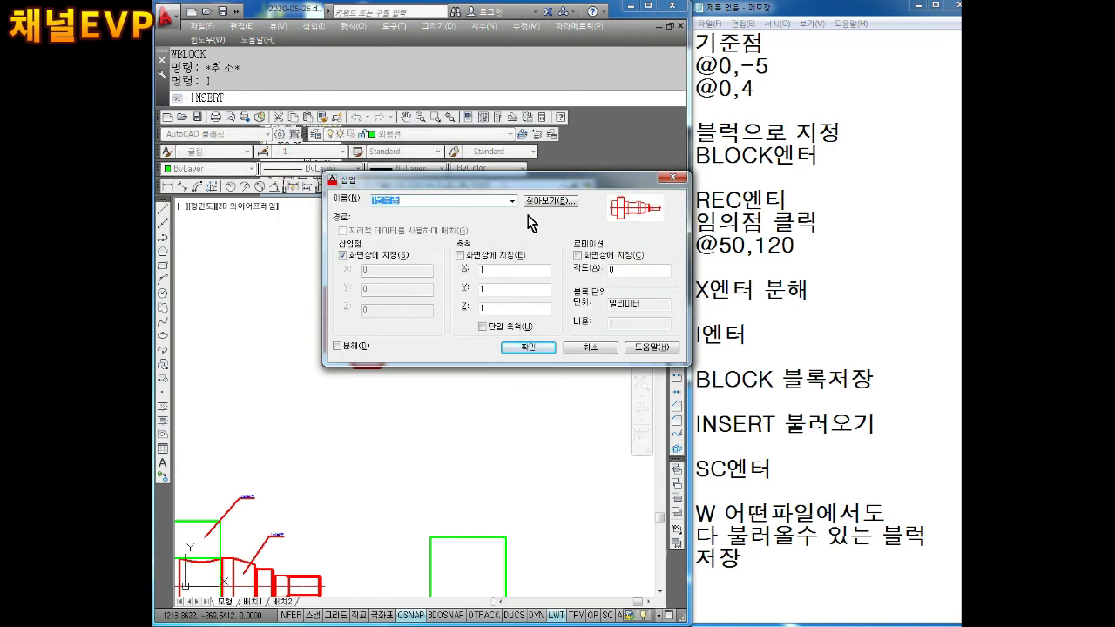
left_click(545, 204)
left_click(406, 179)
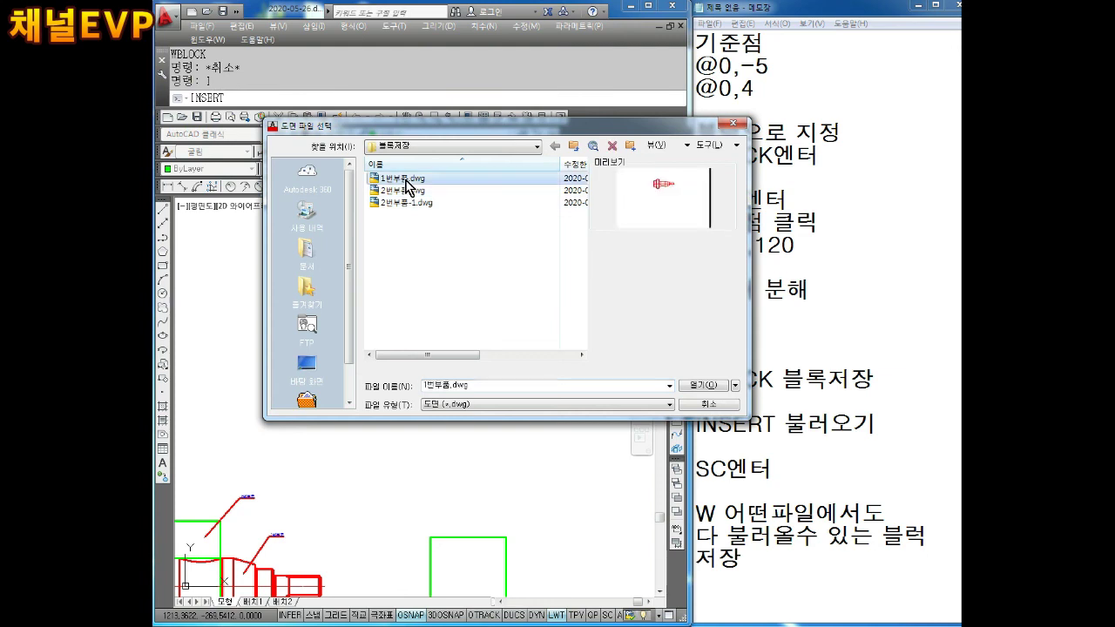
key("Escape")
key("Escape")
key("Escape")
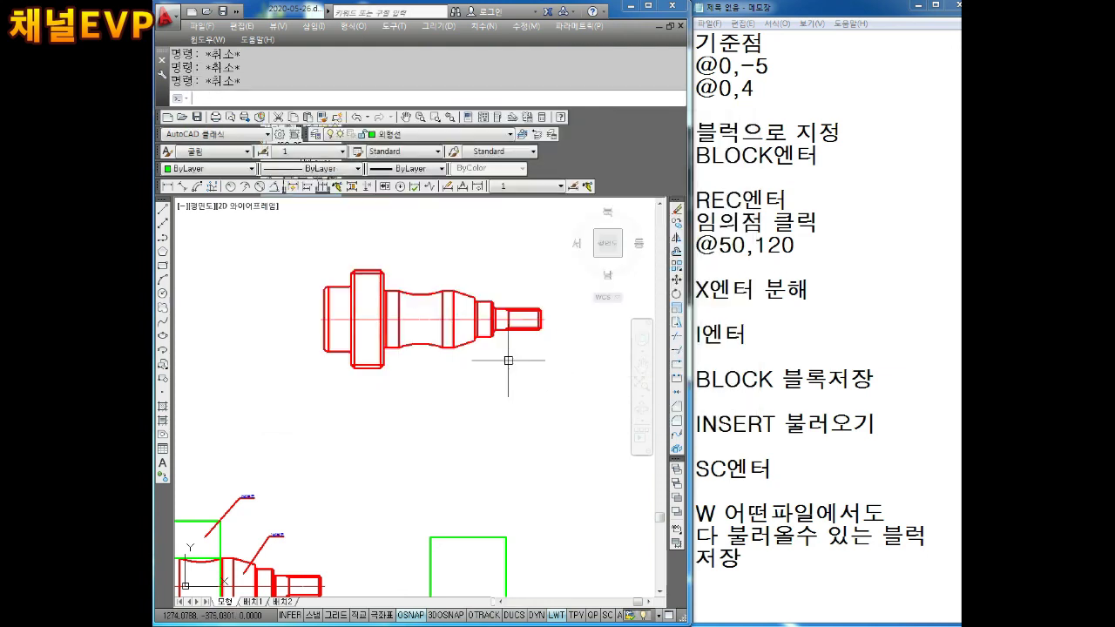
key("ctrl+Tab")
Insert 1번부품.dwg into Drawing2's A3 frame beside the green rectangle.
type("i")
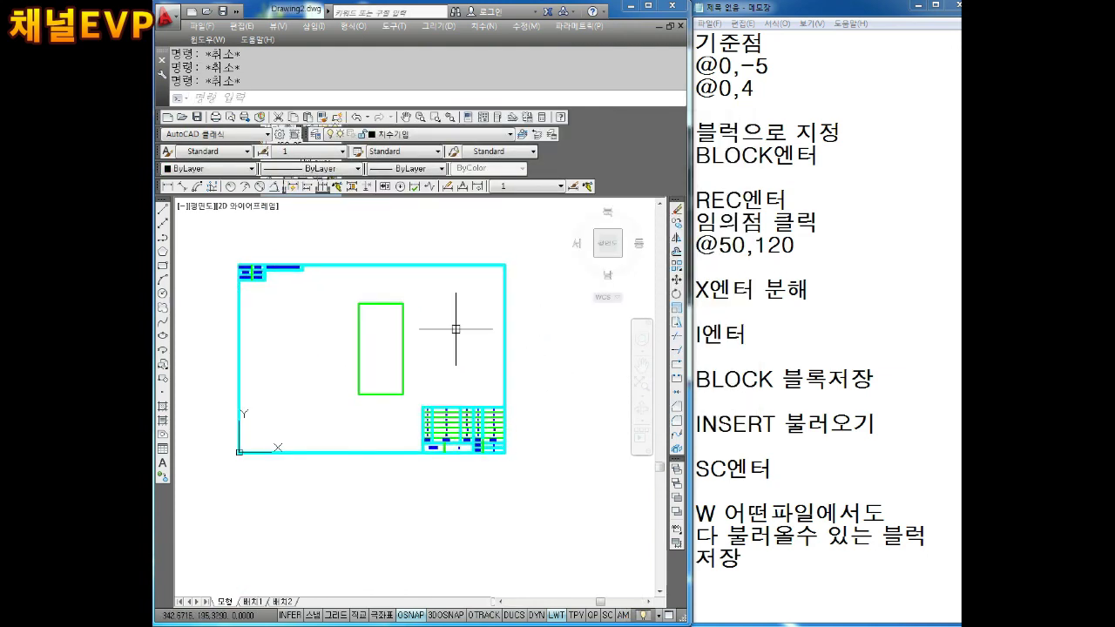
key("Return")
left_click(549, 200)
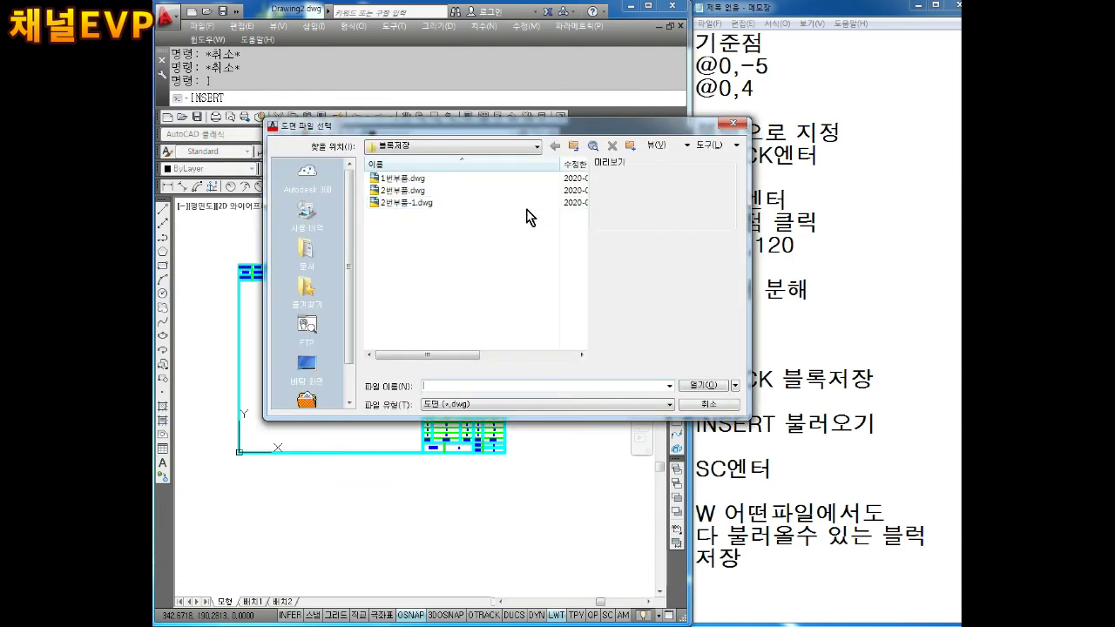
left_click(696, 383)
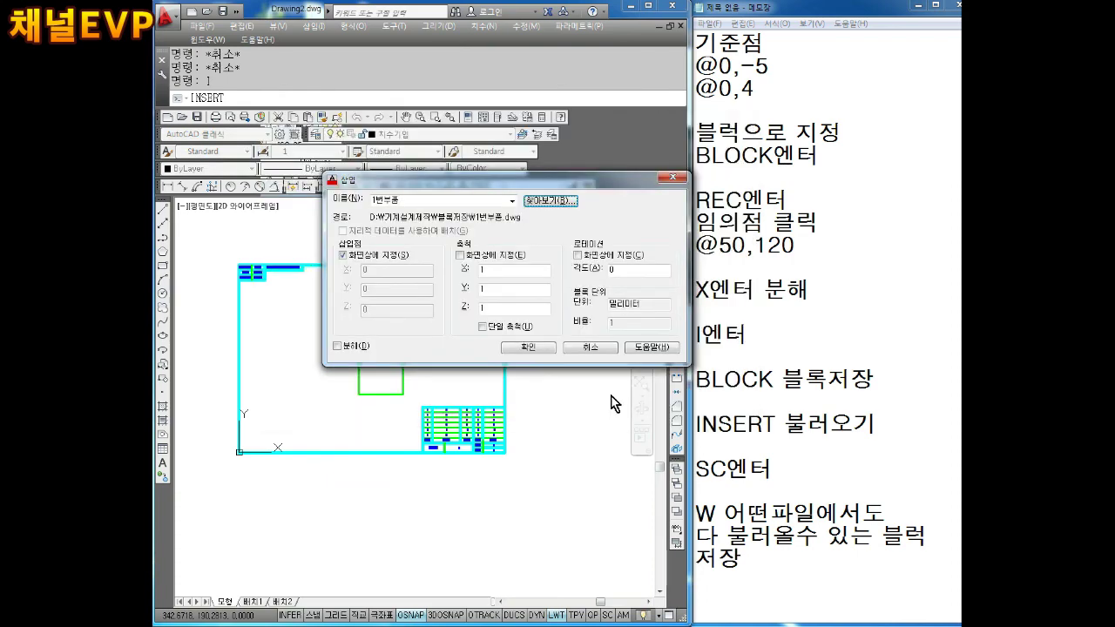
left_click(531, 346)
scroll(406, 322, "down", 1)
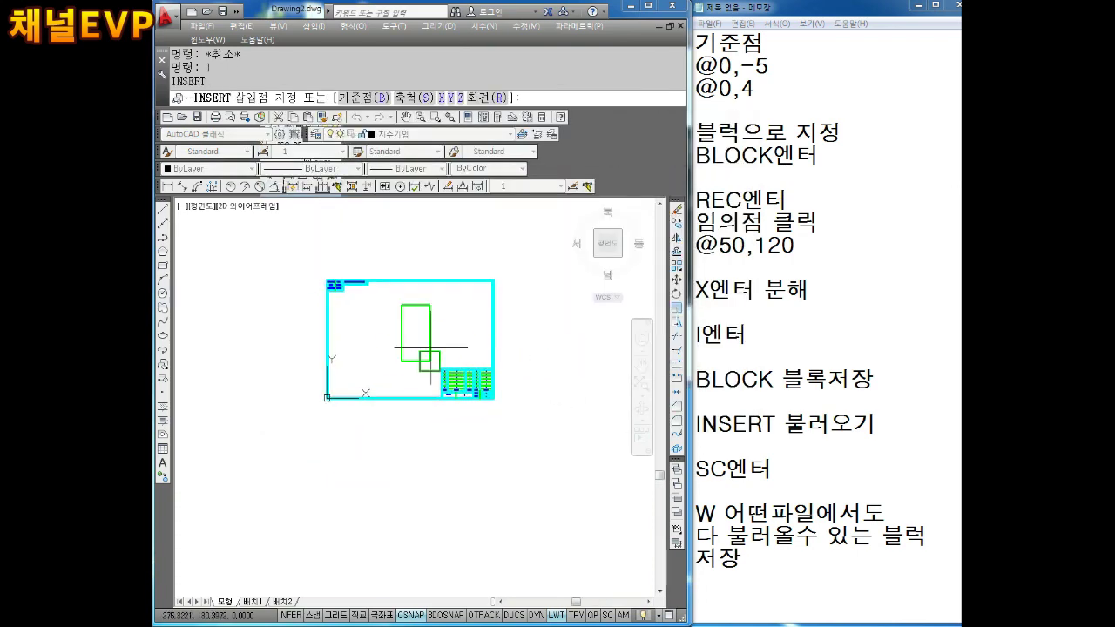
scroll(406, 323, "up", 1)
key("Escape")
key("Escape")
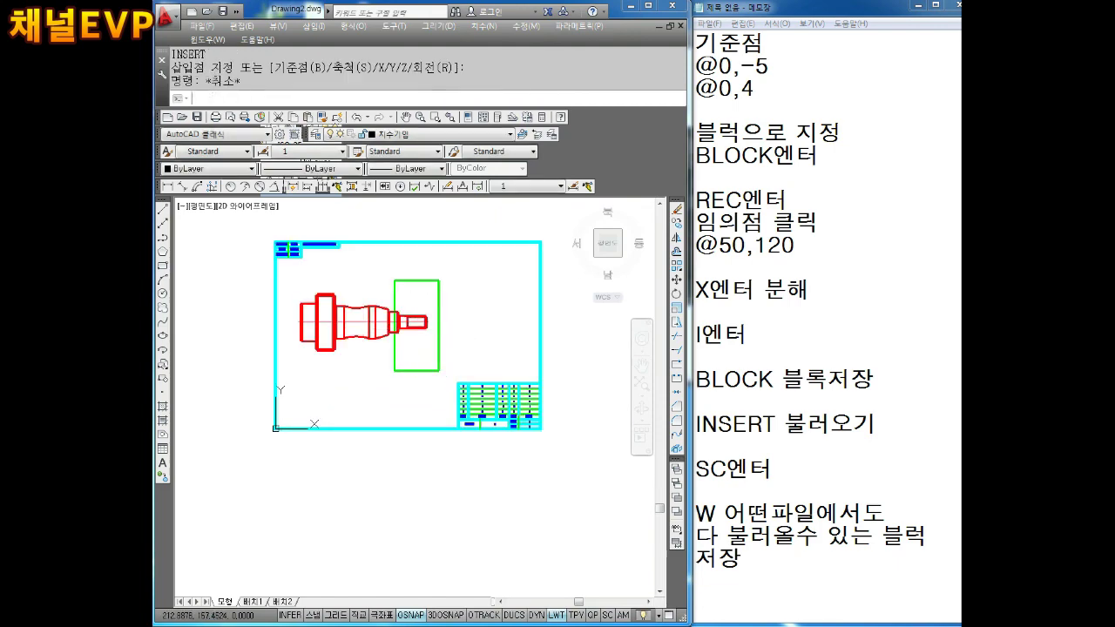